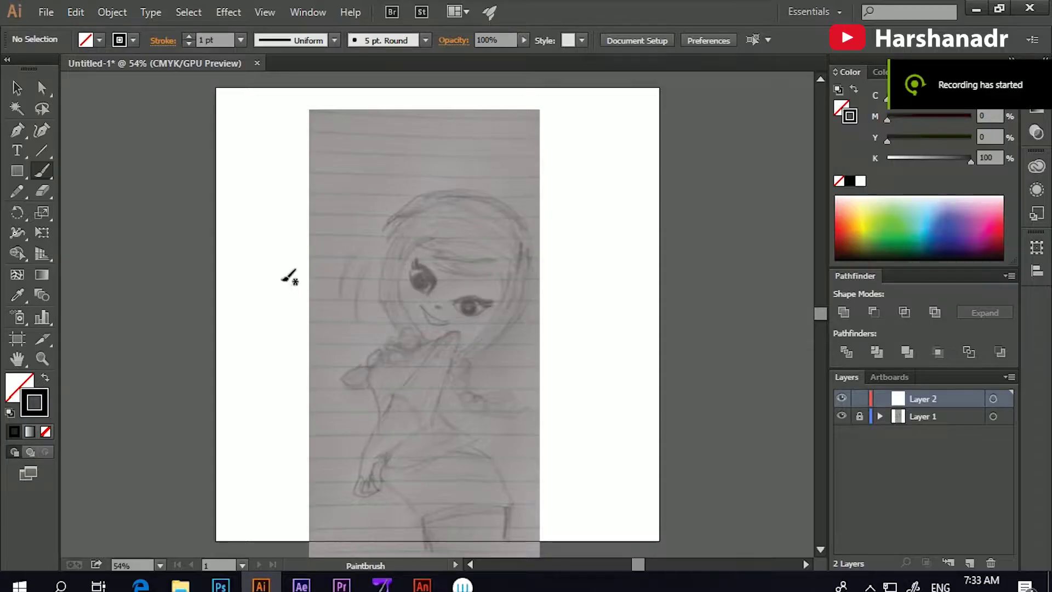
# Step: Trace the left and right sides of the face outline, redrawing the right contour
pyautogui.scroll(3, 446, 214)
pyautogui.scroll(1, 290, 112)
pyautogui.moveTo(286, 115); pyautogui.dragTo(329, 380)
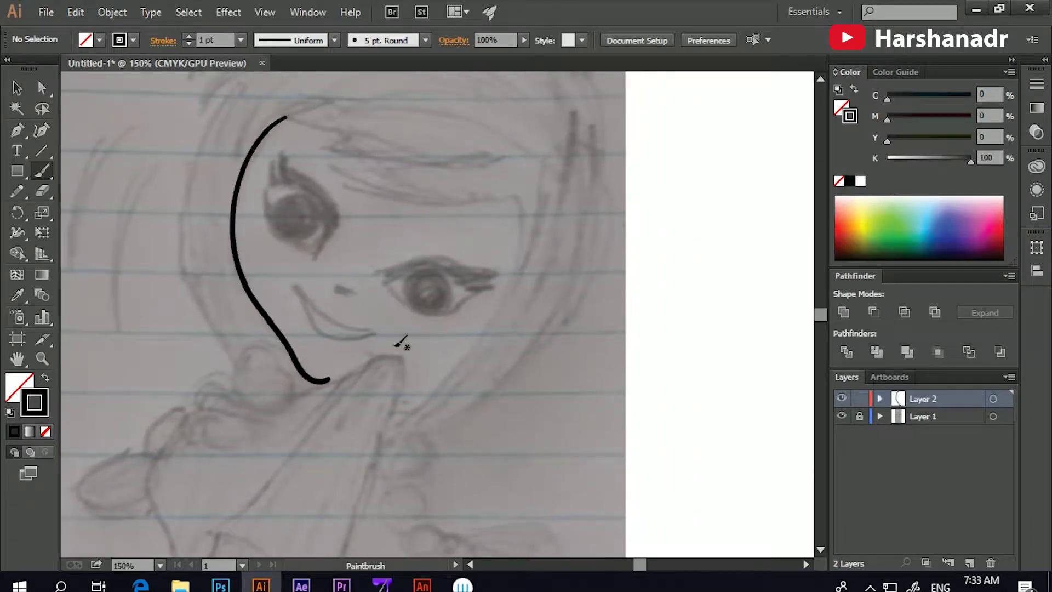
pyautogui.scroll(-1, 413, 228)
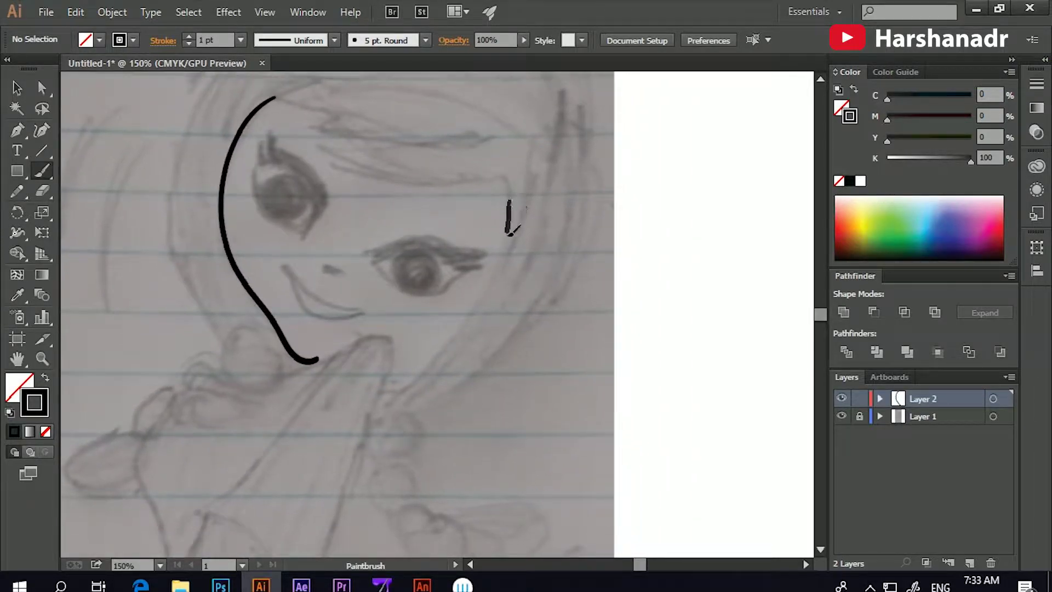
pyautogui.moveTo(510, 223); pyautogui.dragTo(397, 363)
pyautogui.hotkey('ctrl', 'z')
pyautogui.moveTo(510, 205)
pyautogui.mouseDown()
pyautogui.moveTo(436, 334)
pyautogui.moveTo(394, 368)
pyautogui.mouseUp()
pyautogui.hotkey('ctrl', 'z')
pyautogui.moveTo(381, 298)
pyautogui.mouseDown()
pyautogui.moveTo(465, 319)
pyautogui.moveTo(446, 339)
pyautogui.mouseUp()
# Step: Trace the eyelid creases and outlines of both eyes over the sketch
pyautogui.moveTo(474, 289)
pyautogui.mouseDown()
pyautogui.moveTo(433, 253)
pyautogui.moveTo(486, 275)
pyautogui.mouseUp()
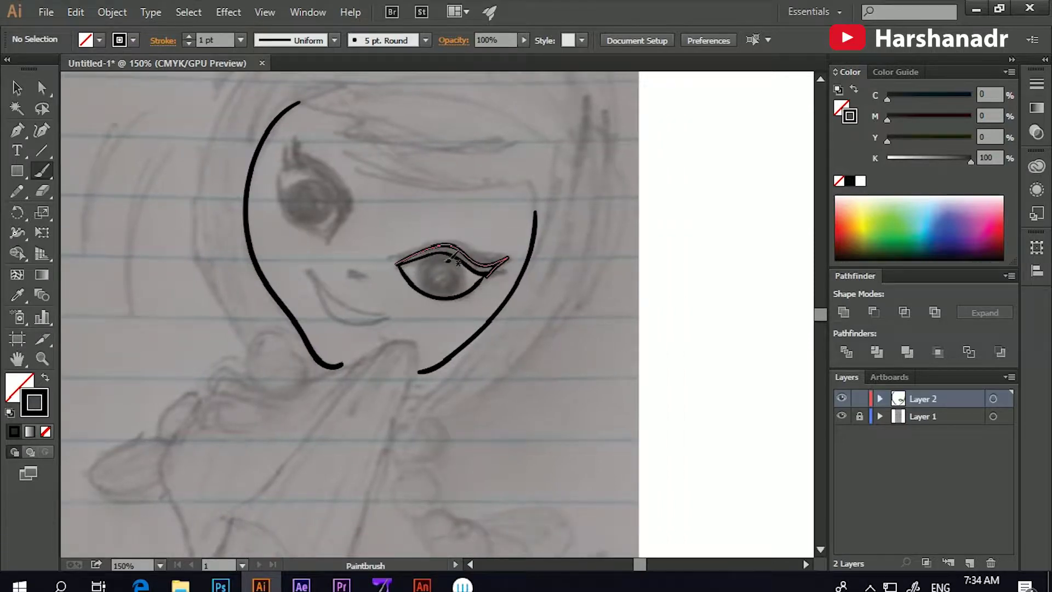
pyautogui.moveTo(364, 242); pyautogui.dragTo(428, 291)
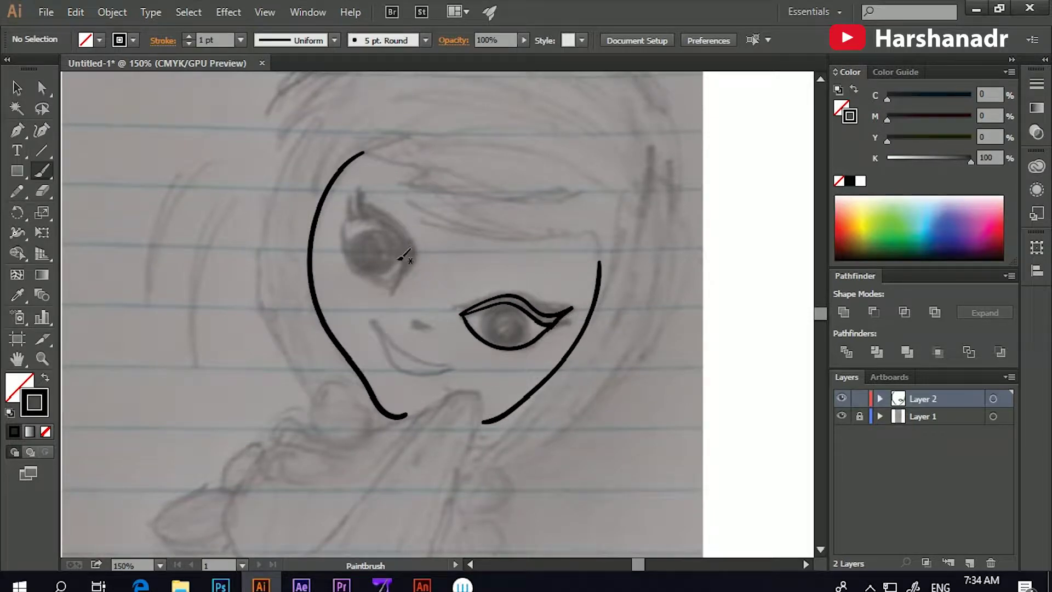
pyautogui.moveTo(360, 217); pyautogui.dragTo(387, 223)
pyautogui.moveTo(398, 281); pyautogui.dragTo(396, 287)
pyautogui.moveTo(353, 219); pyautogui.dragTo(390, 211)
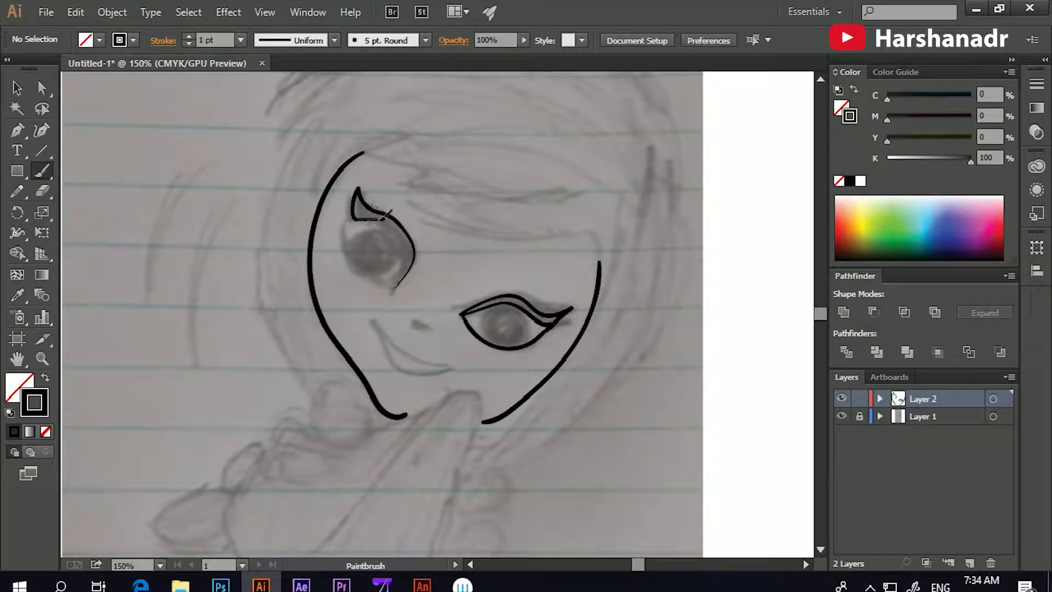
pyautogui.moveTo(405, 269); pyautogui.dragTo(392, 289)
pyautogui.hotkey('ctrl', 'z')
pyautogui.hotkey('ctrl', 'z')
pyautogui.moveTo(355, 211)
pyautogui.mouseDown()
pyautogui.moveTo(393, 288)
pyautogui.moveTo(356, 214)
pyautogui.moveTo(419, 254)
pyautogui.moveTo(405, 212)
pyautogui.moveTo(423, 243)
pyautogui.moveTo(352, 196)
pyautogui.moveTo(383, 222)
pyautogui.mouseUp()
# Step: Draw the smile's curves, the small nose curve, and the first braid loops below the chin
pyautogui.moveTo(430, 289); pyautogui.dragTo(414, 347)
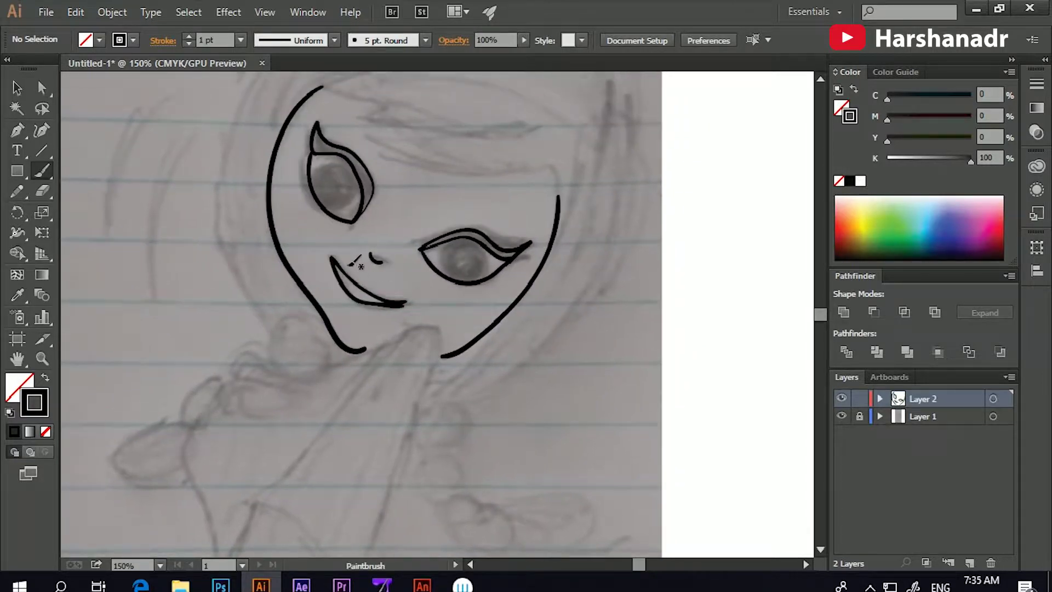
pyautogui.moveTo(386, 290); pyautogui.dragTo(405, 303)
pyautogui.hotkey('ctrl', 'z')
pyautogui.moveTo(334, 265)
pyautogui.mouseDown()
pyautogui.moveTo(408, 300)
pyautogui.moveTo(521, 187)
pyautogui.mouseUp()
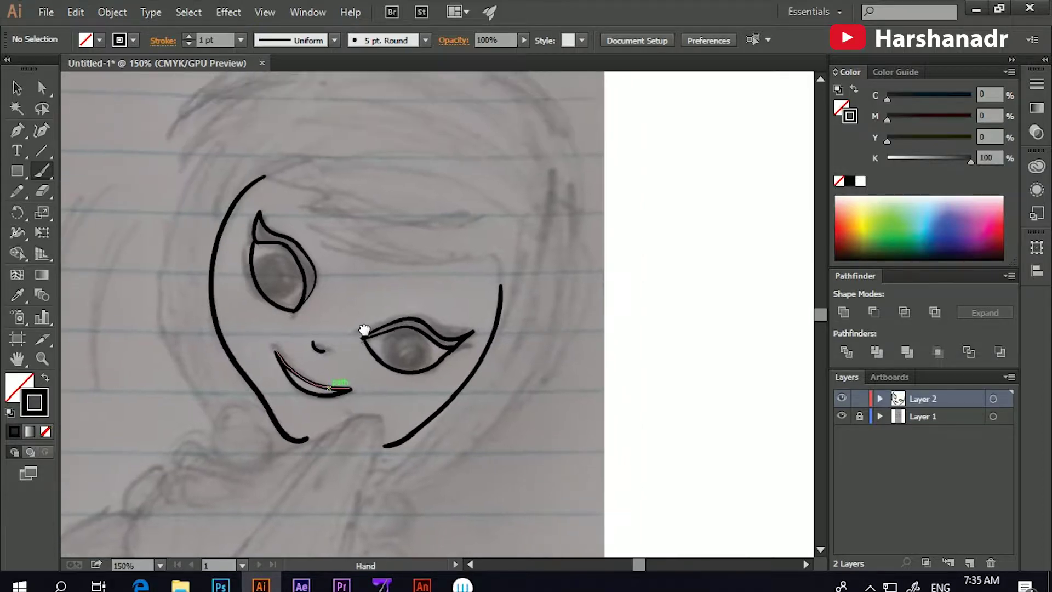
pyautogui.moveTo(433, 207)
pyautogui.mouseDown()
pyautogui.moveTo(374, 258)
pyautogui.moveTo(341, 269)
pyautogui.moveTo(341, 290)
pyautogui.moveTo(302, 285)
pyautogui.moveTo(304, 323)
pyautogui.moveTo(384, 291)
pyautogui.moveTo(343, 296)
pyautogui.moveTo(344, 325)
pyautogui.mouseUp()
pyautogui.moveTo(351, 299)
pyautogui.mouseDown()
pyautogui.moveTo(331, 306)
pyautogui.moveTo(351, 315)
pyautogui.moveTo(285, 303)
pyautogui.moveTo(356, 299)
pyautogui.moveTo(375, 354)
pyautogui.mouseUp()
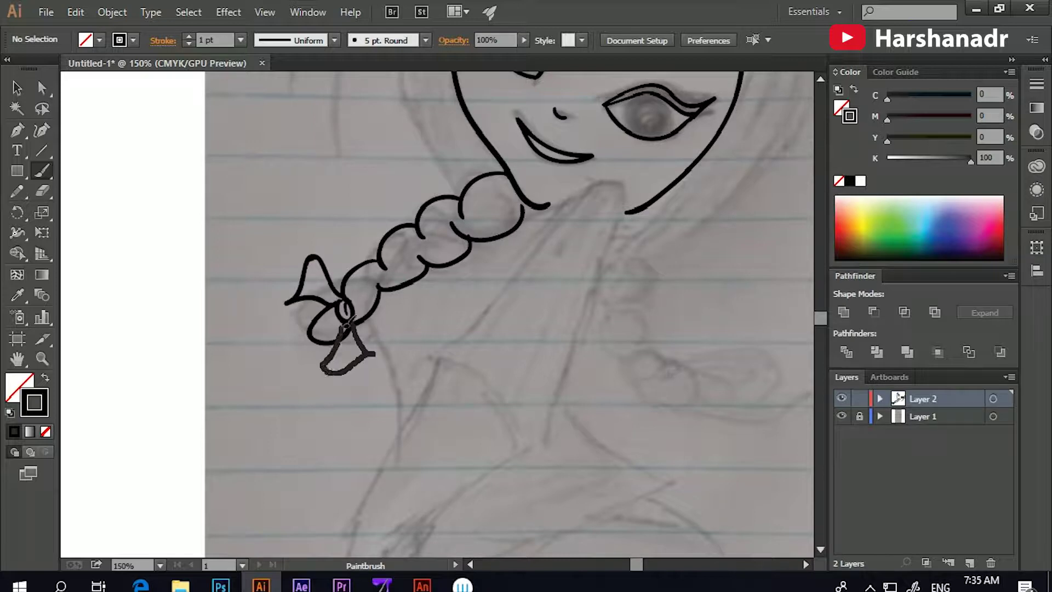
# Step: Finish the left braid's bow and ribbon tail, then outline the pointed collar and arm
pyautogui.moveTo(416, 266); pyautogui.dragTo(345, 163)
pyautogui.moveTo(303, 217); pyautogui.dragTo(337, 315)
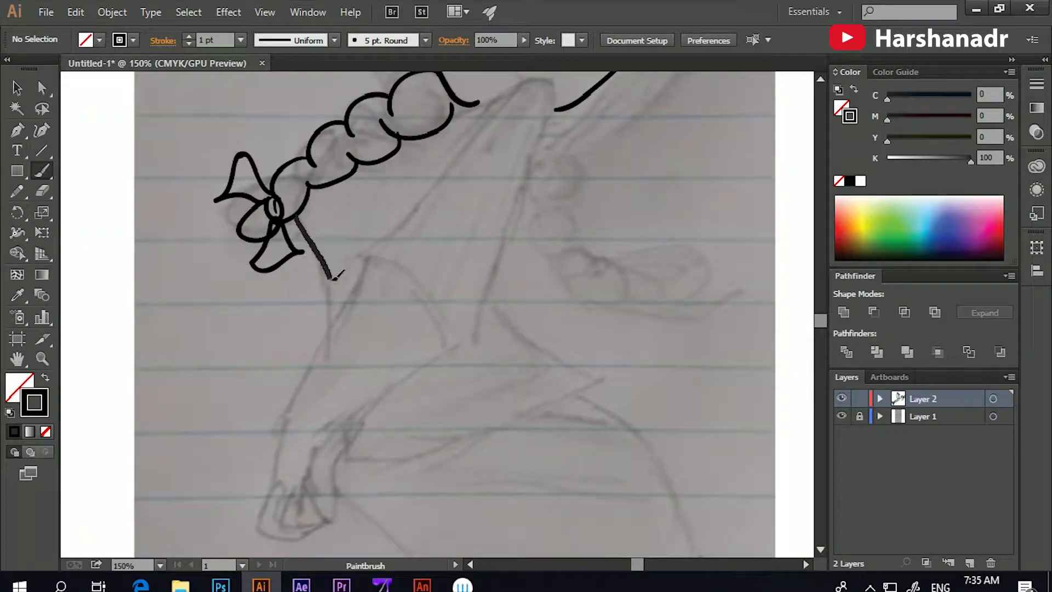
pyautogui.moveTo(373, 230); pyautogui.dragTo(328, 299)
pyautogui.moveTo(478, 164)
pyautogui.mouseDown()
pyautogui.moveTo(364, 289)
pyautogui.moveTo(400, 451)
pyautogui.moveTo(486, 117)
pyautogui.moveTo(468, 220)
pyautogui.moveTo(401, 421)
pyautogui.moveTo(436, 327)
pyautogui.mouseUp()
pyautogui.moveTo(459, 291); pyautogui.dragTo(479, 312)
pyautogui.moveTo(458, 183)
pyautogui.mouseDown()
pyautogui.moveTo(320, 289)
pyautogui.moveTo(319, 213)
pyautogui.moveTo(371, 229)
pyautogui.moveTo(478, 311)
pyautogui.mouseUp()
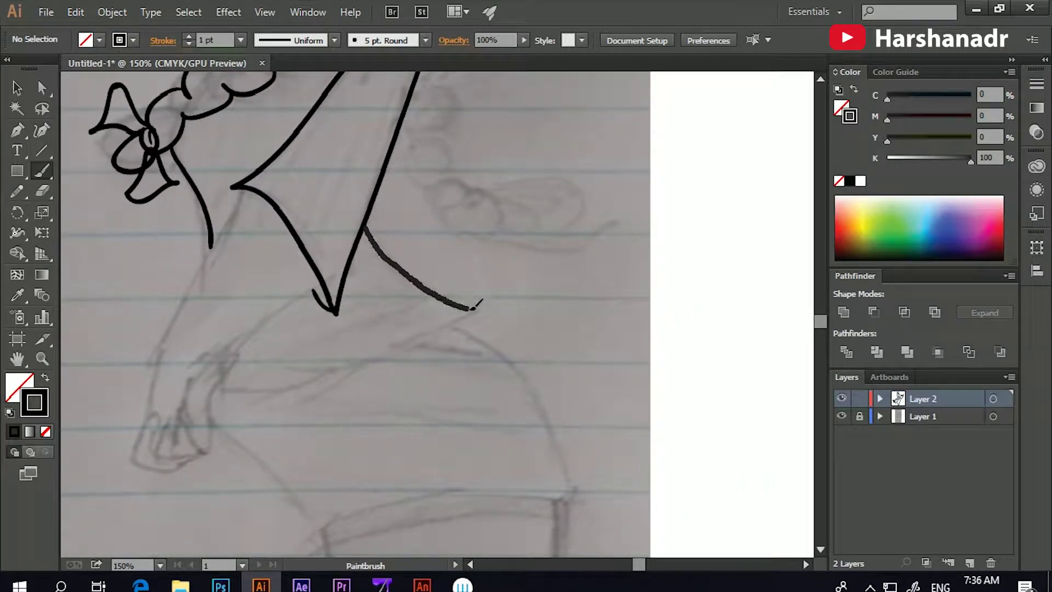
pyautogui.moveTo(246, 339)
pyautogui.mouseDown()
pyautogui.moveTo(258, 378)
pyautogui.moveTo(296, 403)
pyautogui.moveTo(469, 307)
pyautogui.mouseUp()
# Step: Draw the scalloped right braid down the side, ending in a bow
pyautogui.moveTo(271, 195)
pyautogui.mouseDown()
pyautogui.moveTo(309, 376)
pyautogui.moveTo(438, 229)
pyautogui.moveTo(441, 290)
pyautogui.mouseUp()
pyautogui.scroll(5, 308, 376)
pyautogui.scroll(-3, 305, 331)
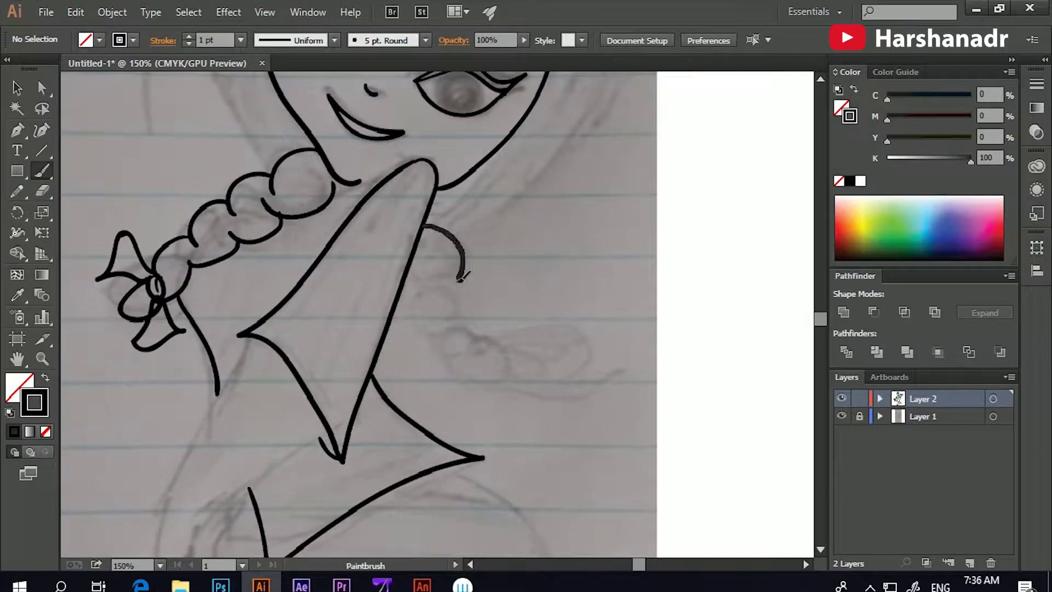
pyautogui.moveTo(427, 336); pyautogui.dragTo(383, 282)
pyautogui.moveTo(398, 237); pyautogui.dragTo(417, 277)
pyautogui.hotkey('ctrl', 'z')
pyautogui.moveTo(404, 235)
pyautogui.mouseDown()
pyautogui.moveTo(438, 312)
pyautogui.moveTo(375, 290)
pyautogui.moveTo(423, 266)
pyautogui.mouseUp()
pyautogui.moveTo(378, 299); pyautogui.dragTo(419, 322)
pyautogui.moveTo(436, 296)
pyautogui.mouseDown()
pyautogui.moveTo(411, 287)
pyautogui.moveTo(387, 313)
pyautogui.mouseUp()
pyautogui.moveTo(400, 307)
pyautogui.mouseDown()
pyautogui.moveTo(407, 298)
pyautogui.moveTo(380, 293)
pyautogui.mouseUp()
pyautogui.moveTo(381, 286); pyautogui.dragTo(404, 296)
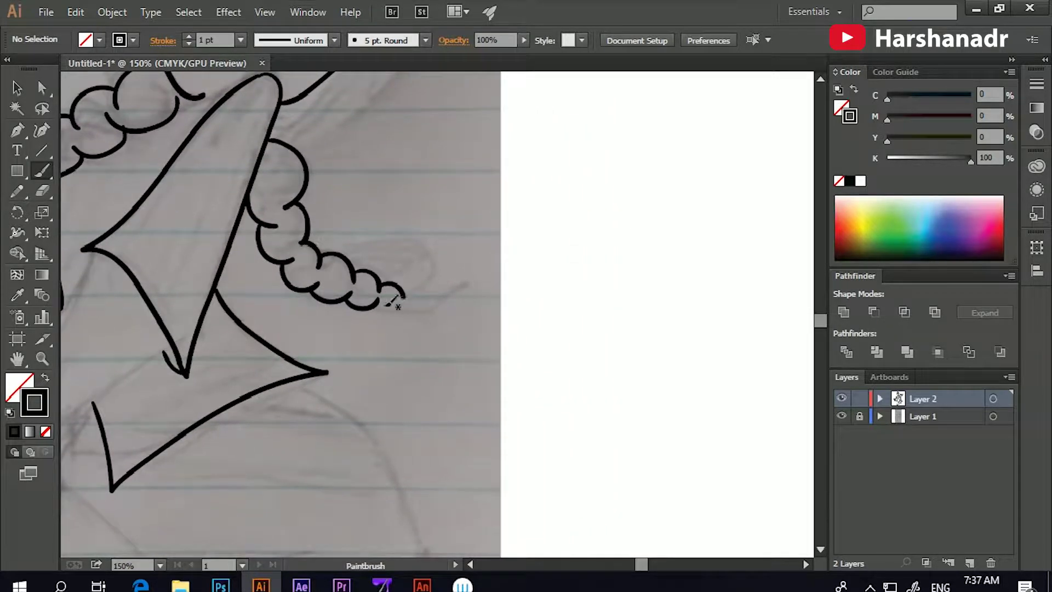
pyautogui.moveTo(407, 240)
pyautogui.mouseDown()
pyautogui.moveTo(441, 266)
pyautogui.moveTo(405, 304)
pyautogui.moveTo(433, 329)
pyautogui.moveTo(439, 302)
pyautogui.moveTo(437, 317)
pyautogui.moveTo(413, 307)
pyautogui.moveTo(420, 329)
pyautogui.moveTo(403, 305)
pyautogui.moveTo(394, 208)
pyautogui.moveTo(363, 247)
pyautogui.moveTo(376, 270)
pyautogui.moveTo(395, 263)
pyautogui.mouseUp()
# Step: Outline the sleeve, both arm edges, and the fist with its curled fingers
pyautogui.press('ctrl')
pyautogui.moveTo(328, 125)
pyautogui.mouseDown()
pyautogui.moveTo(295, 186)
pyautogui.moveTo(227, 388)
pyautogui.mouseUp()
pyautogui.moveTo(394, 215)
pyautogui.mouseDown()
pyautogui.moveTo(267, 334)
pyautogui.moveTo(333, 368)
pyautogui.mouseUp()
pyautogui.moveTo(359, 320)
pyautogui.mouseDown()
pyautogui.moveTo(318, 384)
pyautogui.moveTo(343, 403)
pyautogui.moveTo(330, 368)
pyautogui.mouseUp()
pyautogui.scroll(-2, 271, 390)
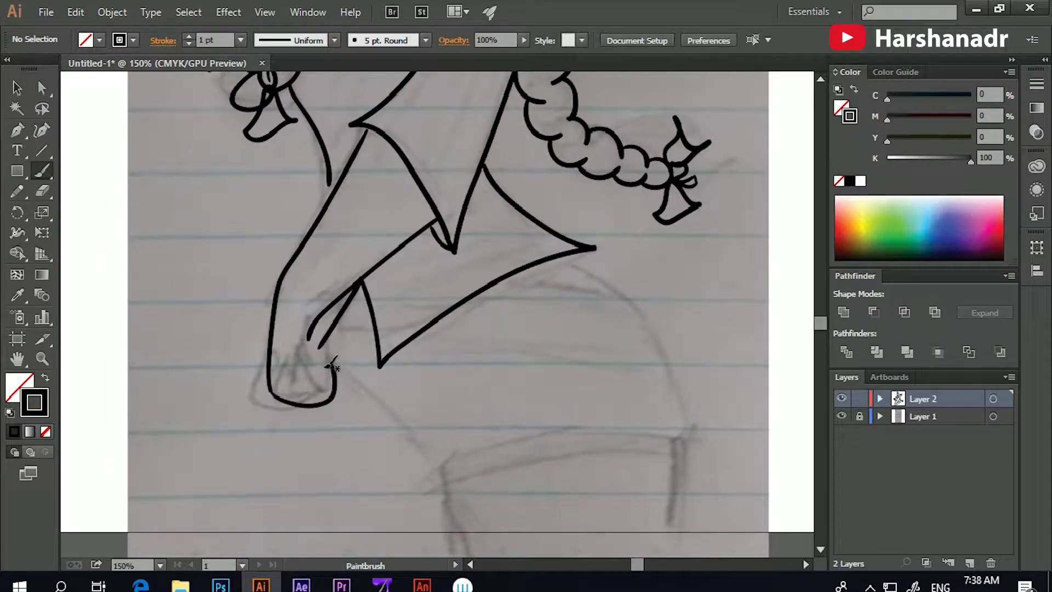
pyautogui.moveTo(311, 355)
pyautogui.mouseDown()
pyautogui.moveTo(317, 379)
pyautogui.moveTo(329, 372)
pyautogui.mouseUp()
pyautogui.moveTo(272, 353); pyautogui.dragTo(296, 407)
pyautogui.hotkey('ctrl', '-')
pyautogui.hotkey('ctrl', '-')
pyautogui.hotkey('ctrl', '-')
pyautogui.hotkey('ctrl', '+')
pyautogui.hotkey('ctrl', '+')
pyautogui.hotkey('ctrl', '+')
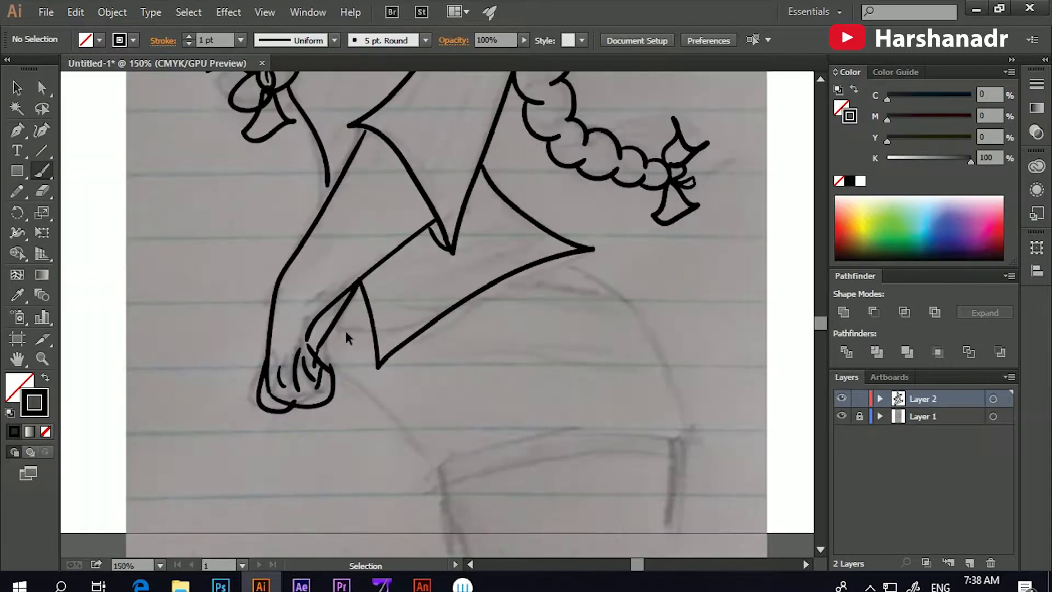
pyautogui.hotkey('ctrl', 'z')
pyautogui.hotkey('ctrl', 'z')
pyautogui.hotkey('ctrl', 'z')
pyautogui.hotkey('ctrl', '+')
pyautogui.moveTo(247, 376); pyautogui.dragTo(294, 326)
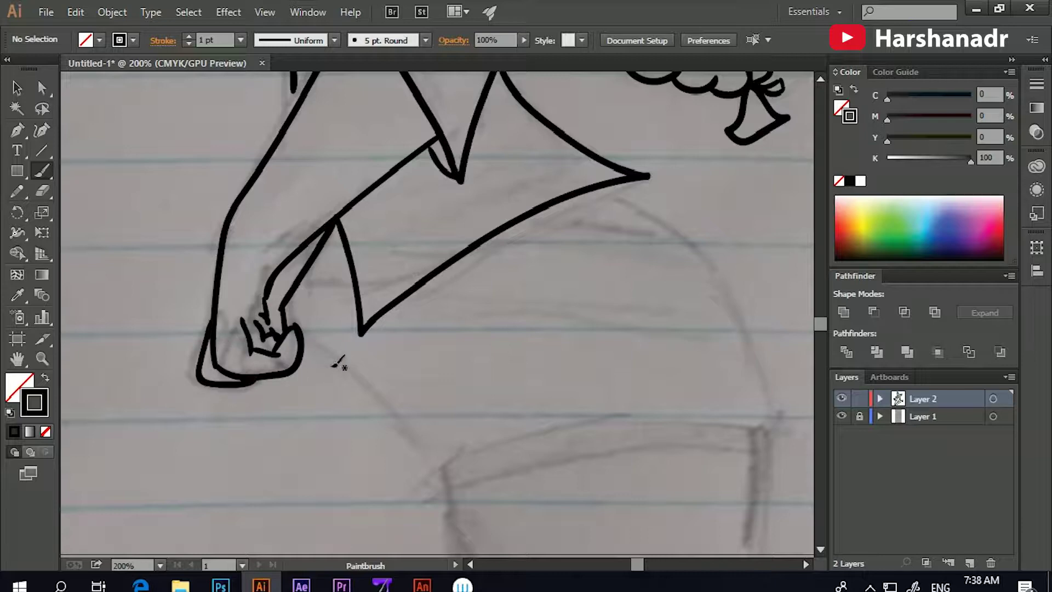
# Step: Draw the skirt's side and hem line plus the right hip curve
pyautogui.hotkey('ctrl', '-')
pyautogui.hotkey('ctrl', '-')
pyautogui.hotkey('ctrl', '-')
pyautogui.moveTo(342, 244); pyautogui.dragTo(340, 245)
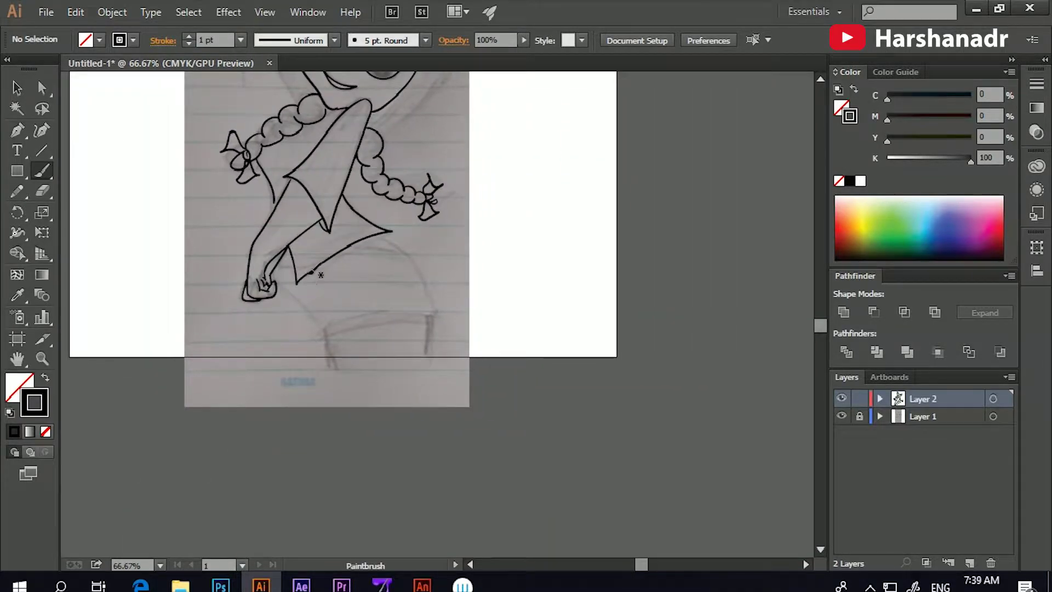
pyautogui.moveTo(319, 311); pyautogui.dragTo(431, 320)
pyautogui.moveTo(390, 229)
pyautogui.mouseDown()
pyautogui.moveTo(406, 322)
pyautogui.moveTo(401, 237)
pyautogui.mouseUp()
pyautogui.hotkey('ctrl', 'z')
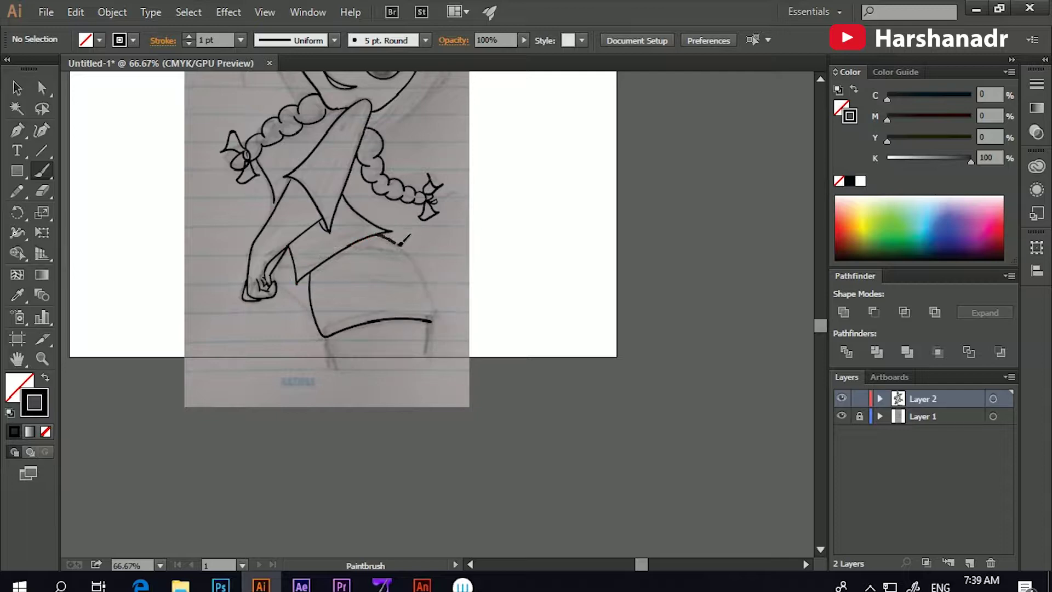
pyautogui.moveTo(431, 309); pyautogui.dragTo(430, 325)
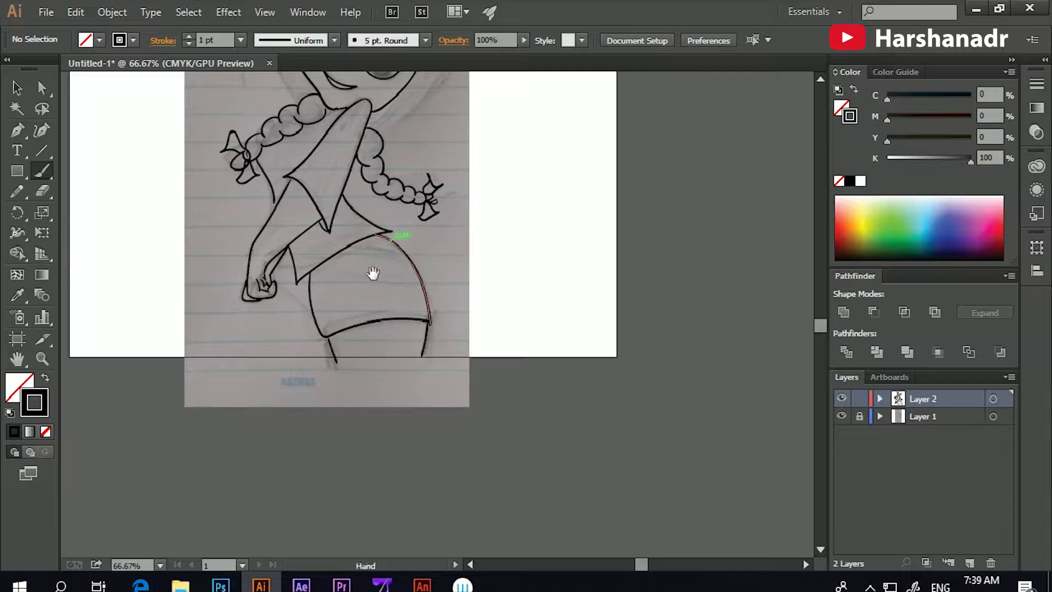
pyautogui.scroll(5, 379, 284)
pyautogui.scroll(1, 392, 310)
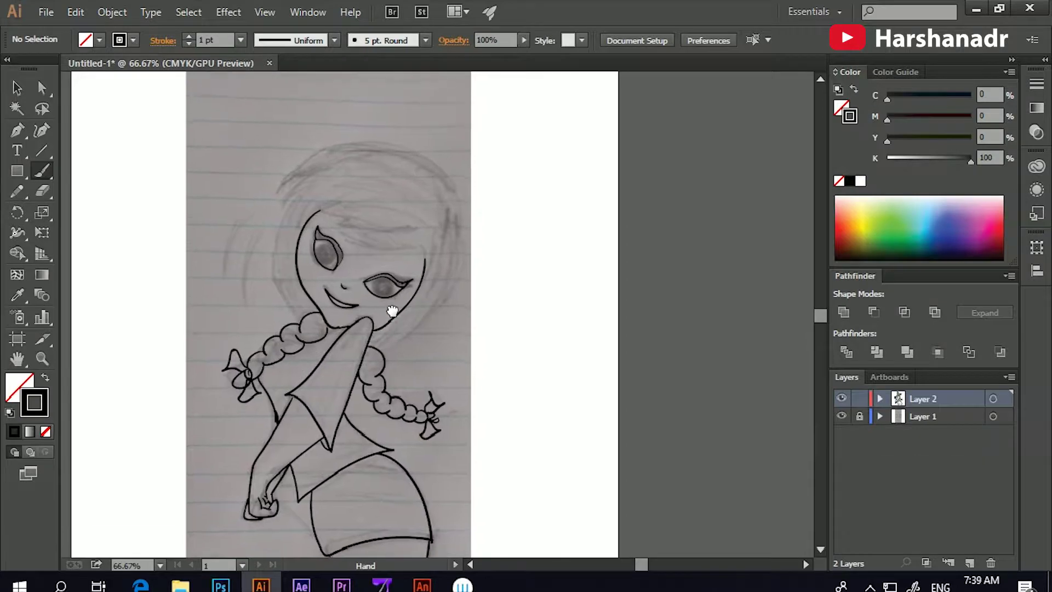
pyautogui.hotkey('ctrl', '+')
pyautogui.hotkey('ctrl', '+')
# Step: Pencil the bangs and the outer bob outline down to the chin, filled solid black
pyautogui.press('n')
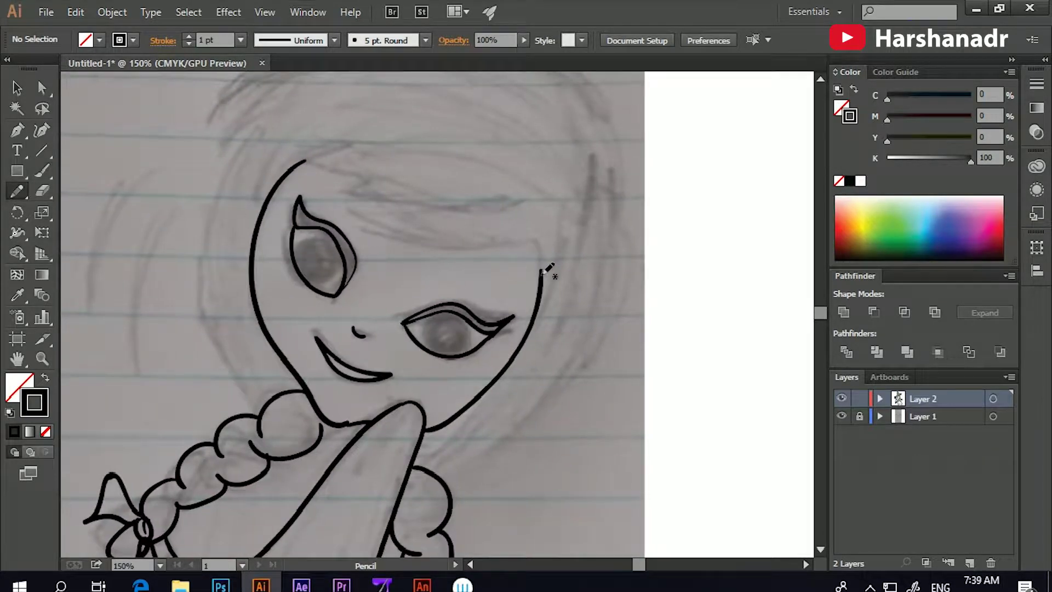
pyautogui.click(45, 377)
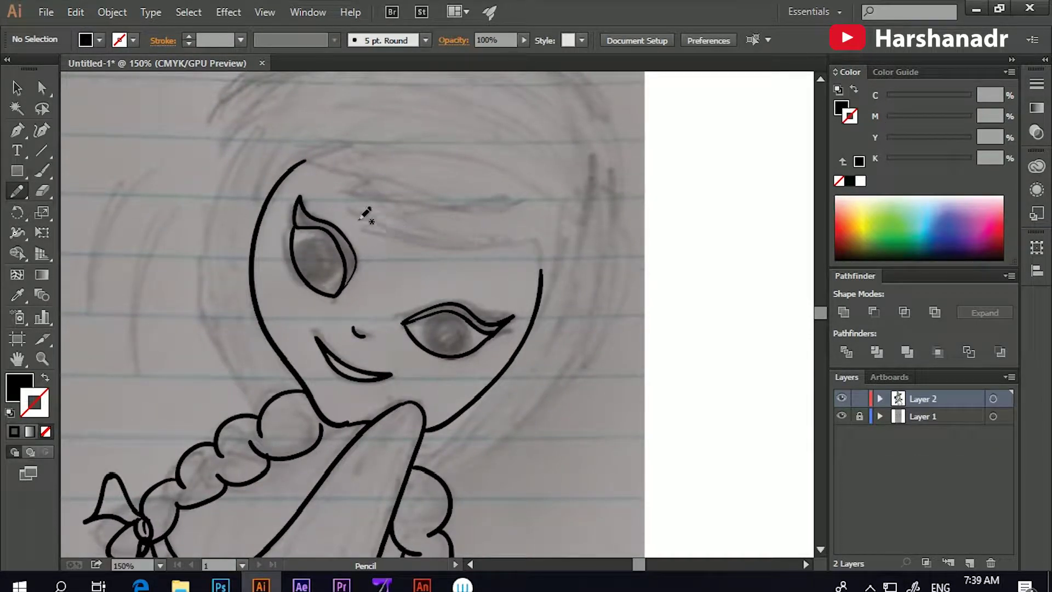
pyautogui.moveTo(384, 177); pyautogui.dragTo(381, 177)
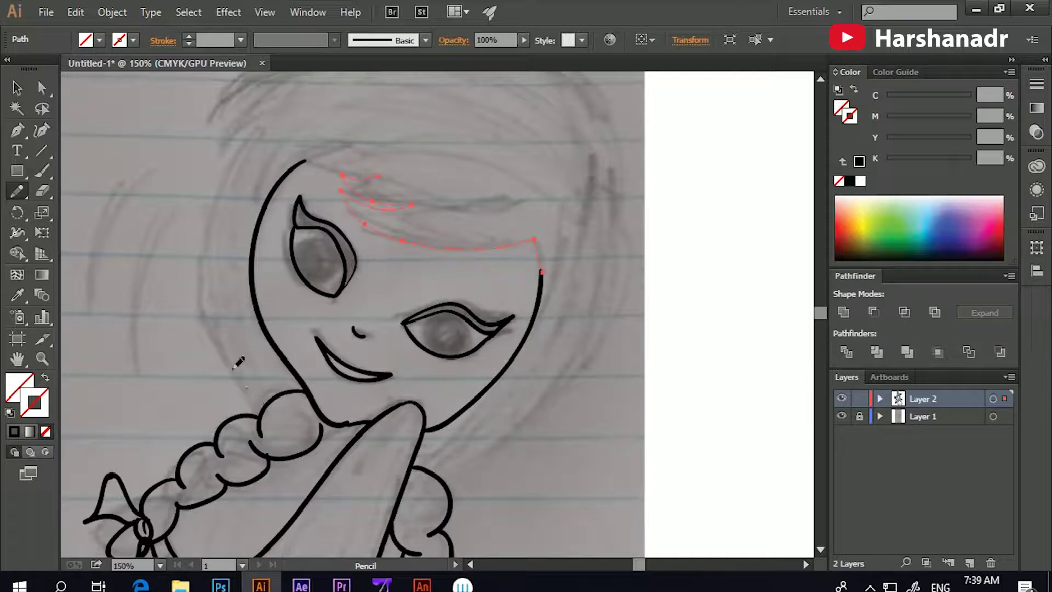
pyautogui.moveTo(275, 150); pyautogui.dragTo(352, 287)
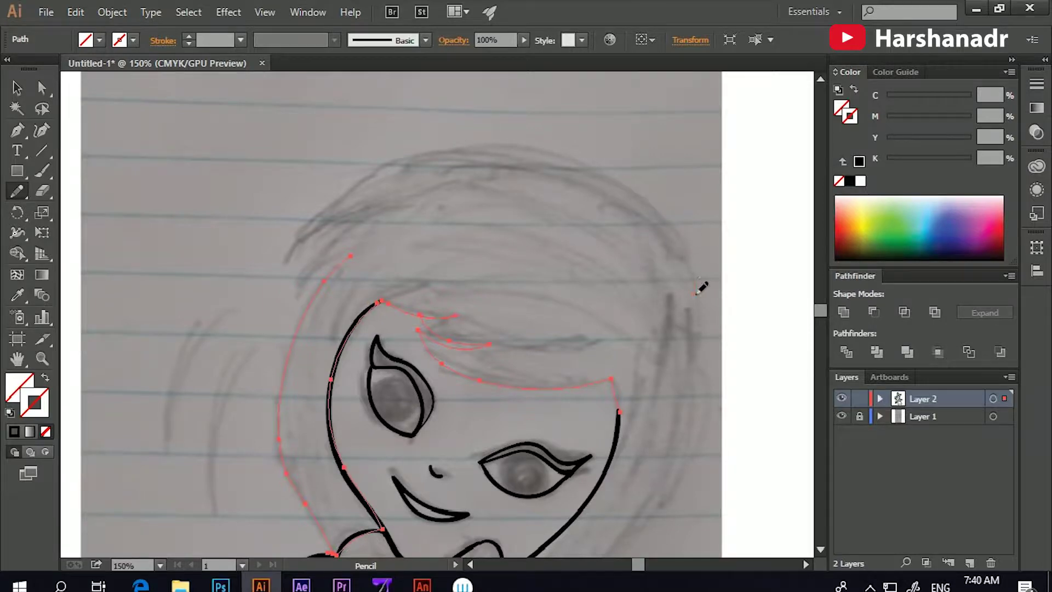
pyautogui.moveTo(702, 287); pyautogui.dragTo(570, 159)
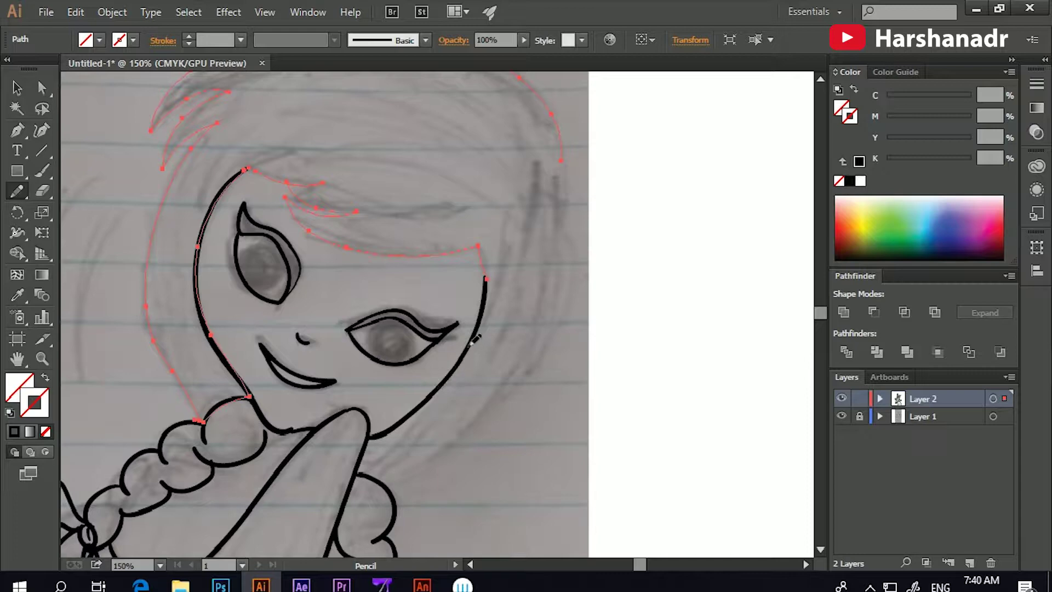
pyautogui.moveTo(487, 279); pyautogui.dragTo(355, 470)
pyautogui.hotkey('shift', 'x')
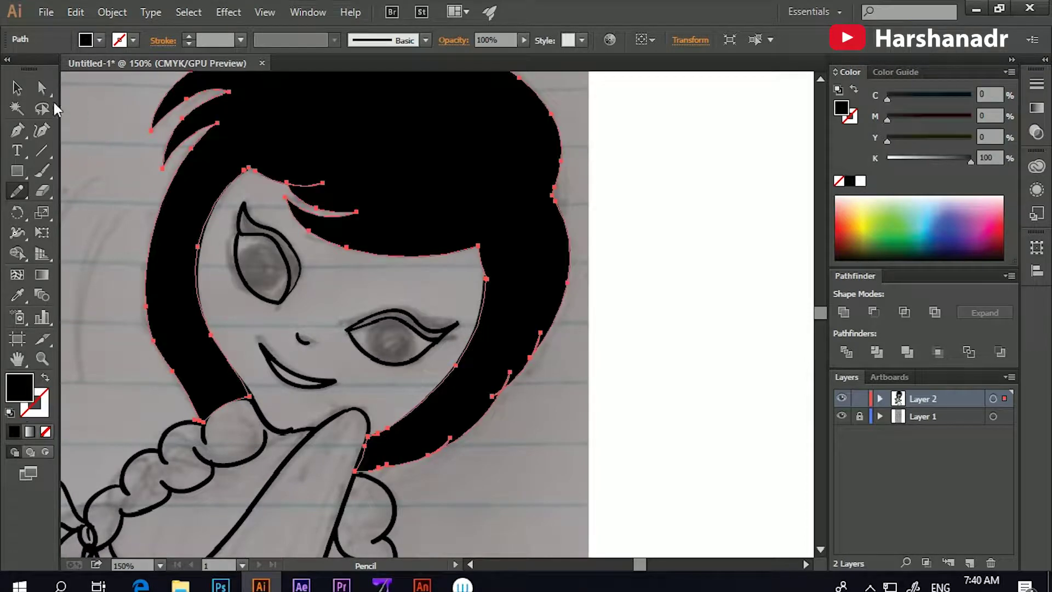
pyautogui.click(17, 87)
pyautogui.click(117, 193)
pyautogui.moveTo(117, 192)
pyautogui.mouseDown()
pyautogui.moveTo(200, 230)
pyautogui.moveTo(175, 294)
pyautogui.mouseUp()
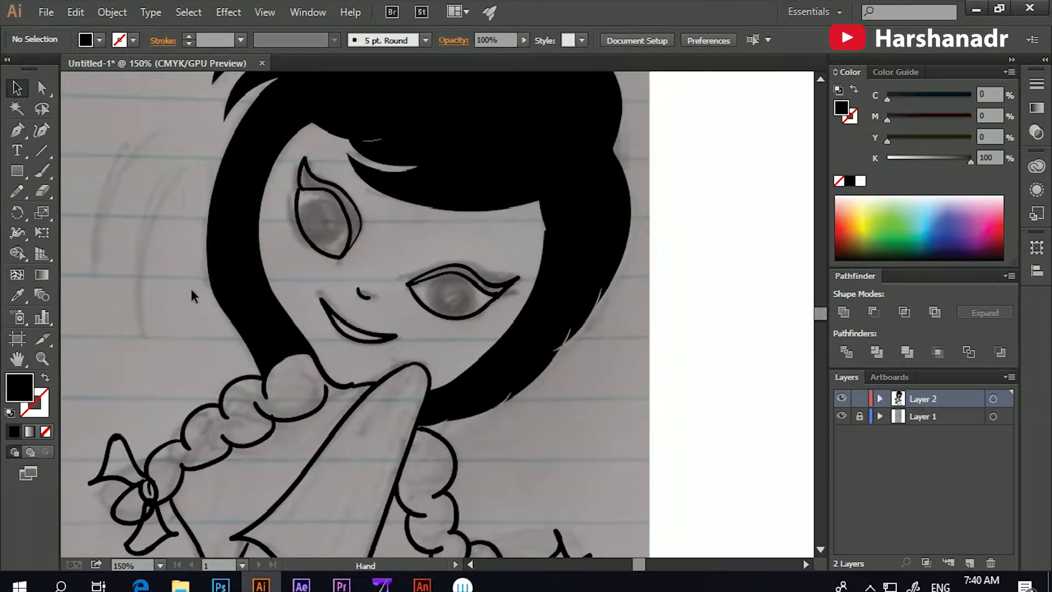
# Step: Pencil closed eyelid shapes over both eyes and fill them black
pyautogui.scroll(2, 190, 287)
pyautogui.click(22, 192)
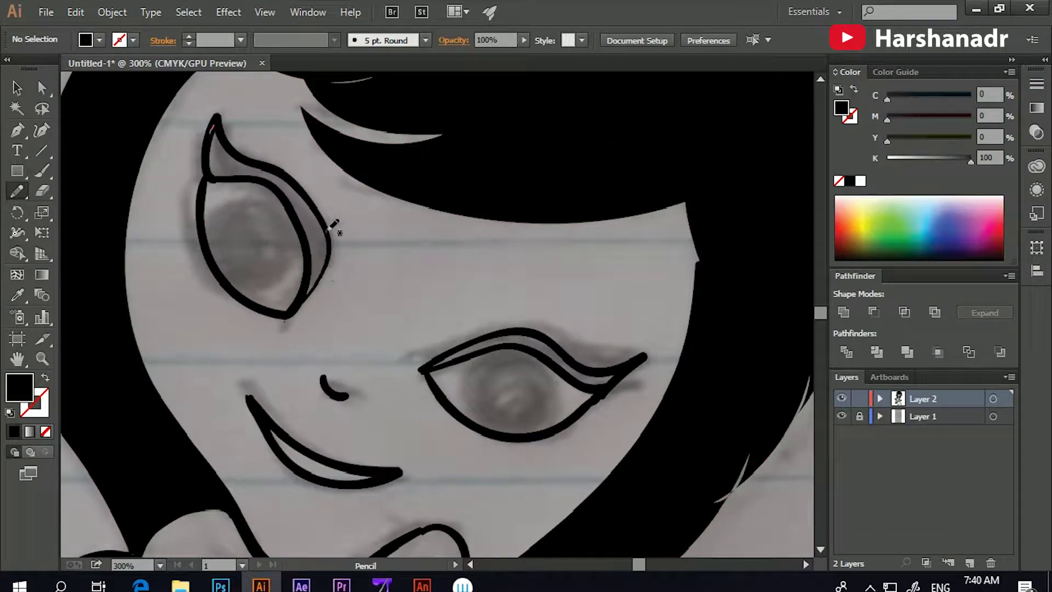
pyautogui.moveTo(234, 141); pyautogui.dragTo(213, 126)
pyautogui.hotkey('shift', 'x')
pyautogui.moveTo(482, 305); pyautogui.dragTo(312, 207)
pyautogui.press('v')
pyautogui.click(64, 201)
pyautogui.press('n')
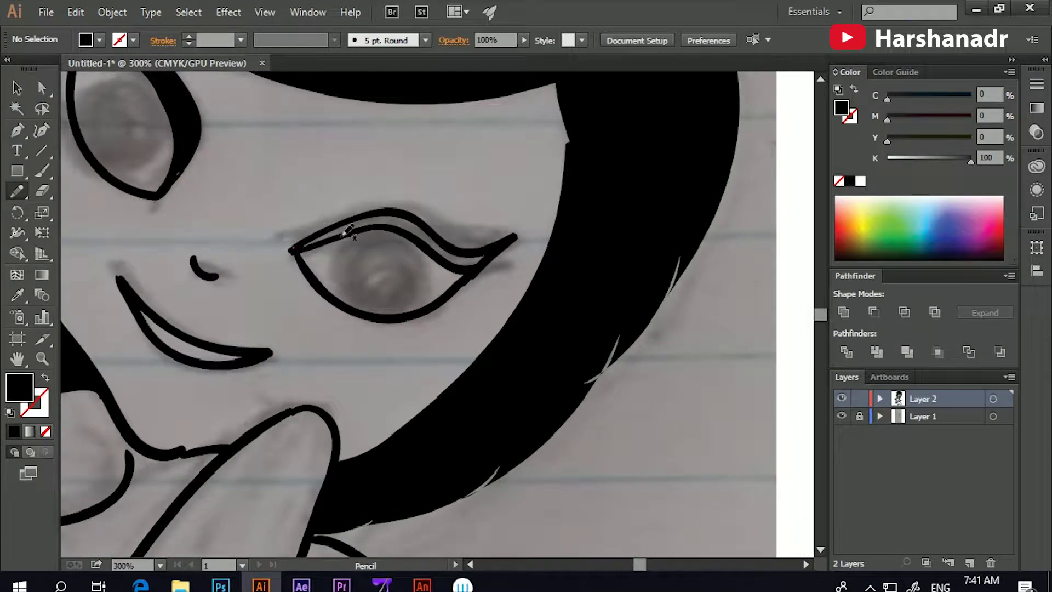
pyautogui.moveTo(296, 247); pyautogui.dragTo(293, 250)
pyautogui.hotkey('shift', 'x')
# Step: Add a black pupil ellipse and adjust the right eye's pupil in isolation mode
pyautogui.moveTo(311, 529); pyautogui.dragTo(536, 447)
pyautogui.scroll(3, 536, 446)
pyautogui.press('v')
pyautogui.moveTo(17, 170); pyautogui.dragTo(83, 211)
pyautogui.moveTo(301, 141)
pyautogui.mouseDown()
pyautogui.moveTo(394, 233)
pyautogui.moveTo(277, 144)
pyautogui.moveTo(531, 293)
pyautogui.mouseUp()
pyautogui.press('v')
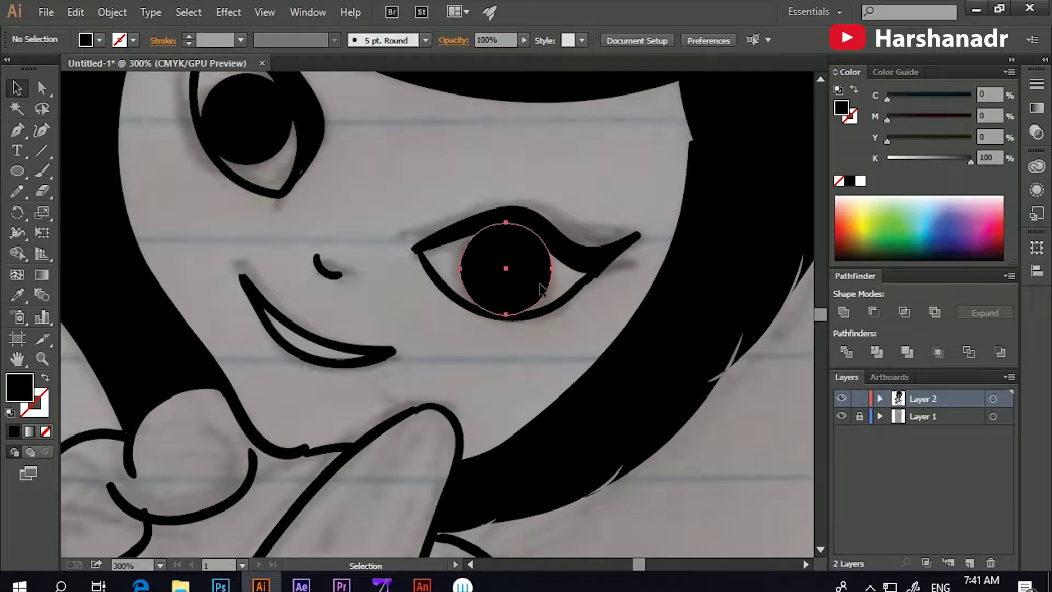
pyautogui.doubleClick(531, 294)
pyautogui.click(571, 314)
pyautogui.press('Escape')
pyautogui.scroll(-5, 564, 254)
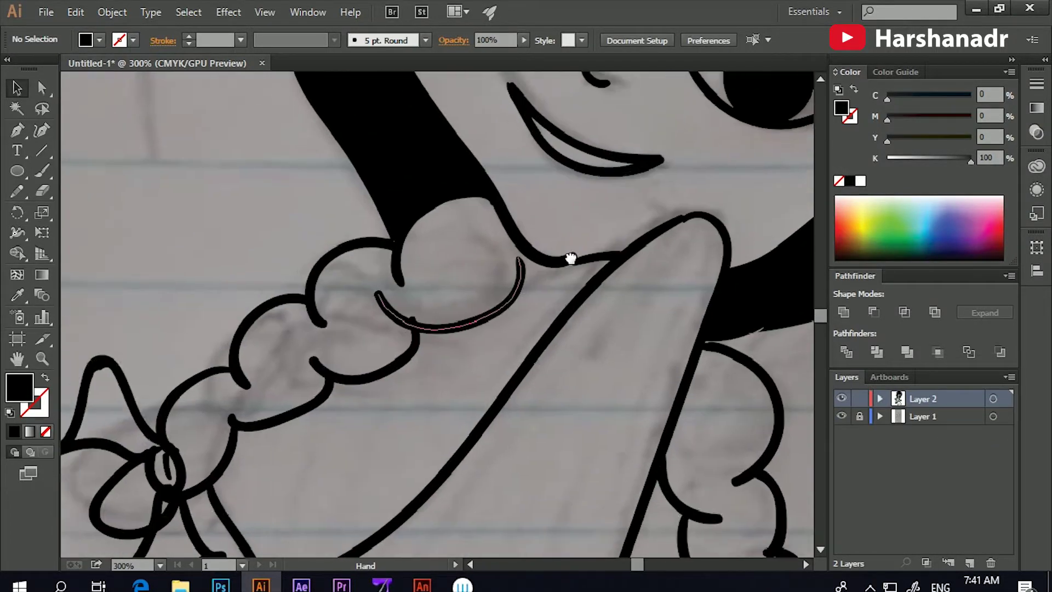
# Step: Trace the first braid as a closed Pencil path and fill it black
pyautogui.press('n')
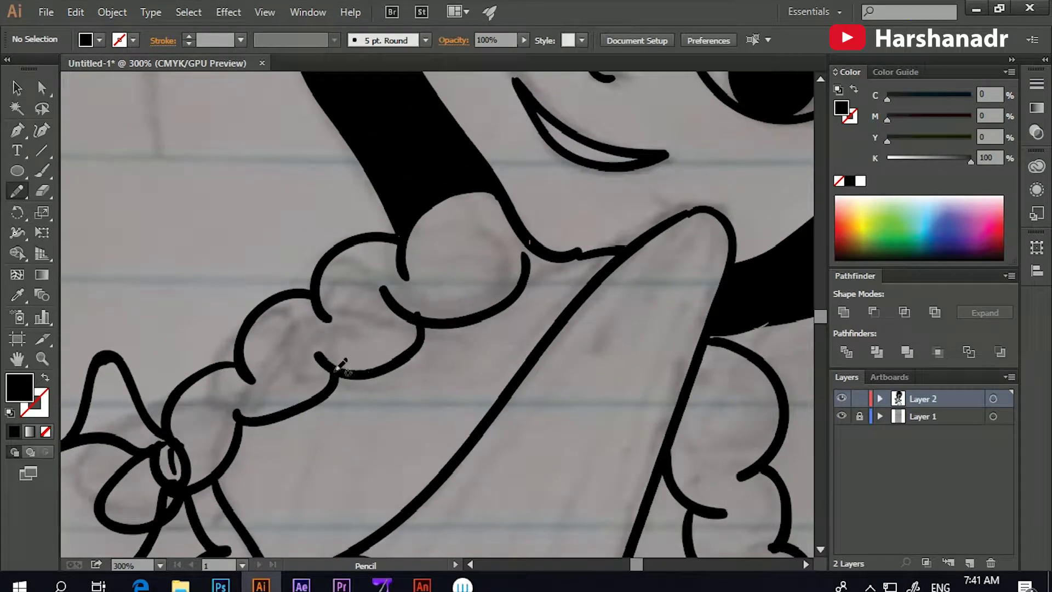
pyautogui.moveTo(194, 489); pyautogui.dragTo(347, 387)
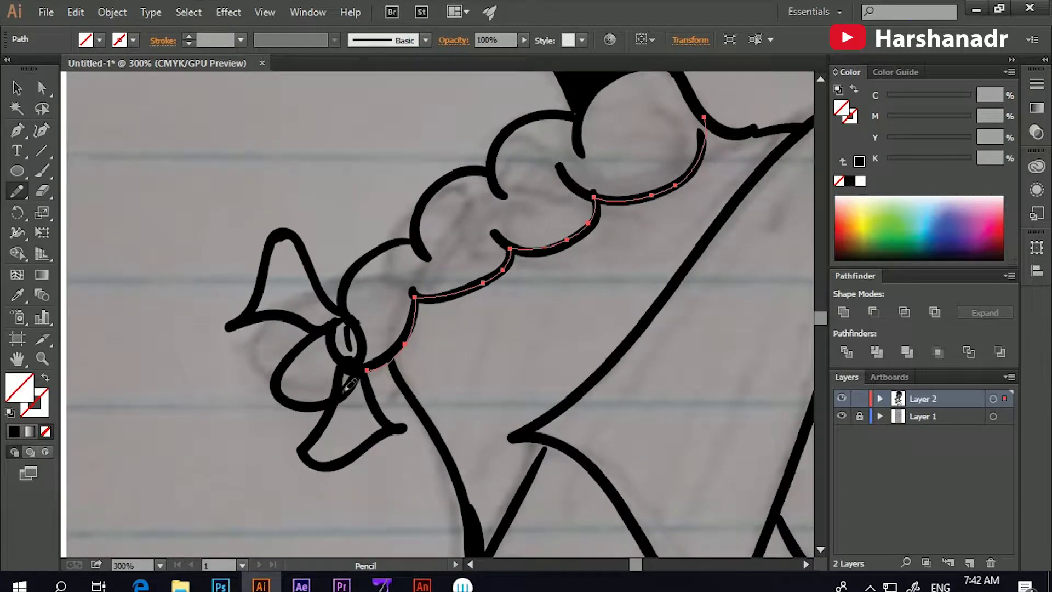
pyautogui.moveTo(518, 123)
pyautogui.mouseDown()
pyautogui.moveTo(583, 116)
pyautogui.moveTo(441, 285)
pyautogui.mouseUp()
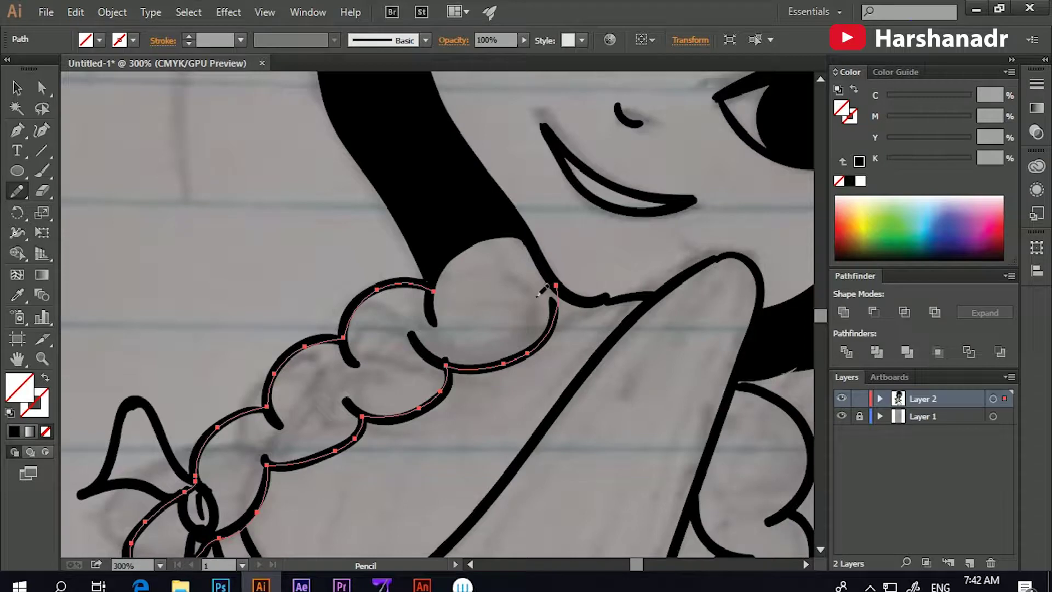
pyautogui.press('i')
pyautogui.click(540, 263)
# Step: Trace and close the second braid's outline, fill it black, and zoom out
pyautogui.moveTo(795, 307); pyautogui.dragTo(159, 312)
pyautogui.press('n')
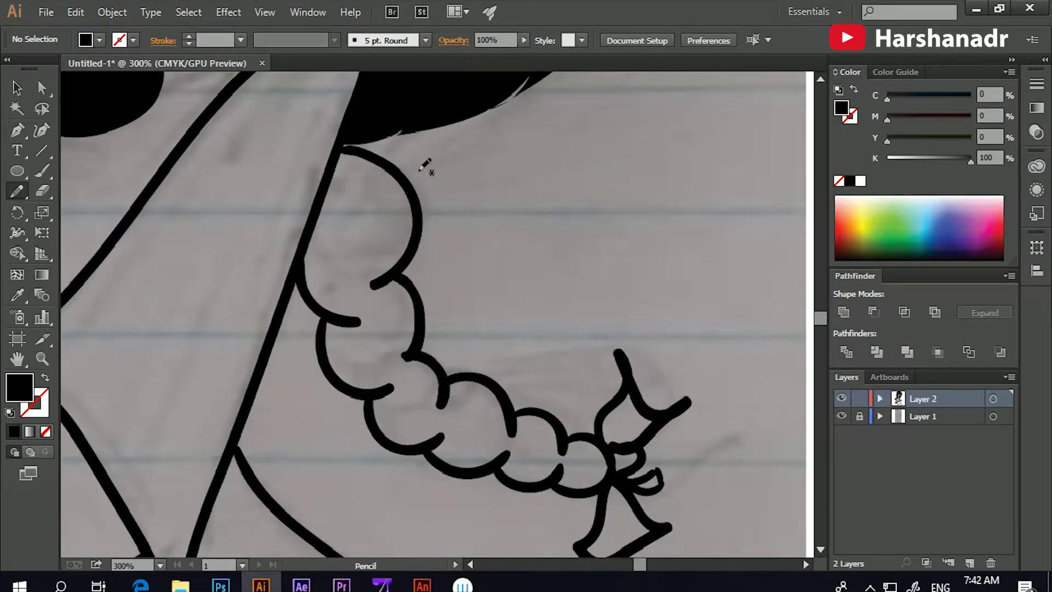
pyautogui.moveTo(484, 374); pyautogui.dragTo(511, 417)
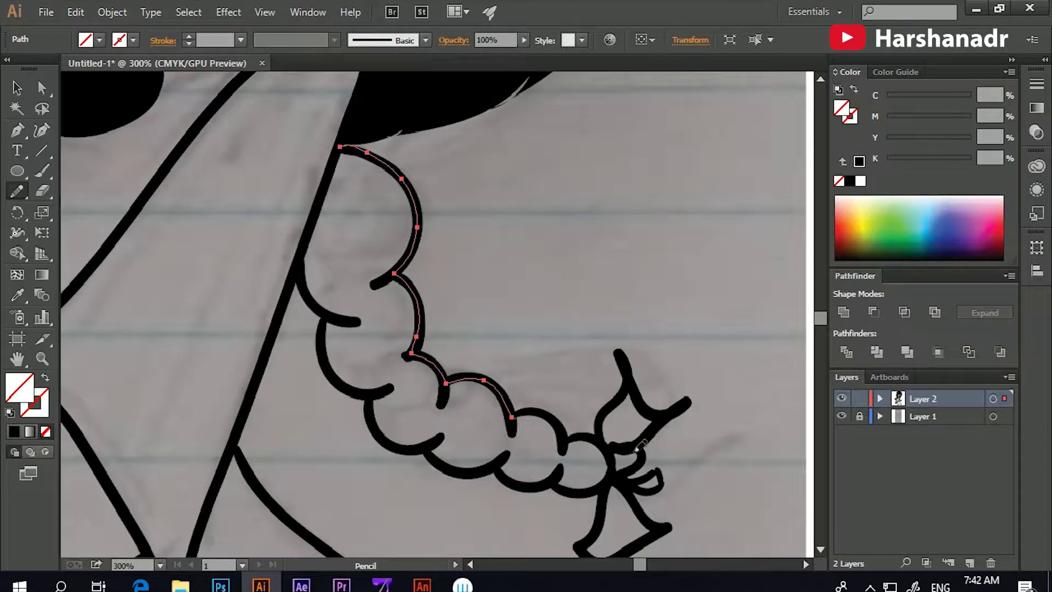
pyautogui.moveTo(406, 443)
pyautogui.mouseDown()
pyautogui.moveTo(402, 389)
pyautogui.moveTo(378, 388)
pyautogui.mouseUp()
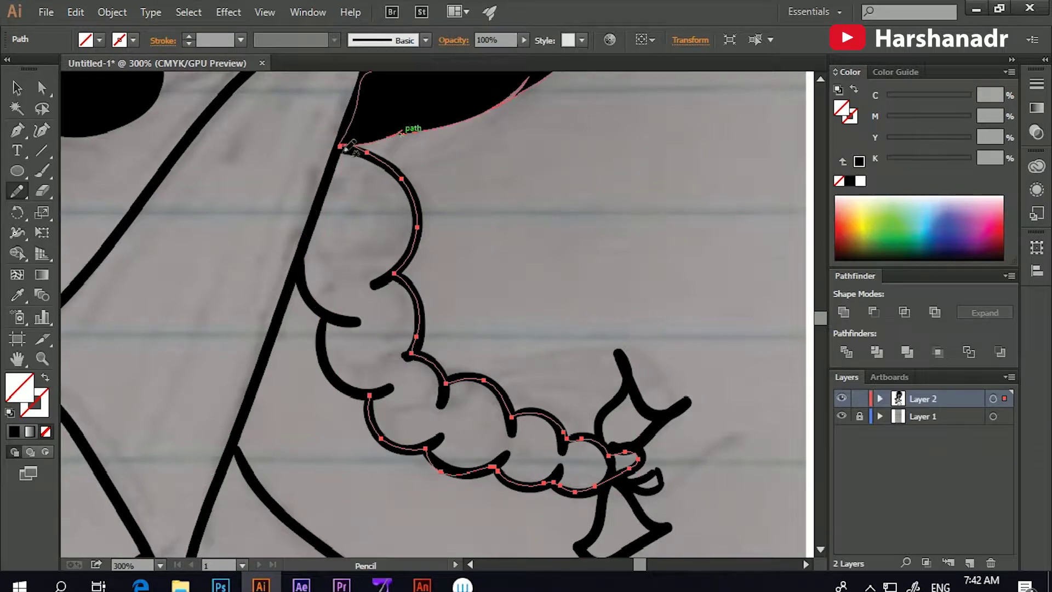
pyautogui.press(',')
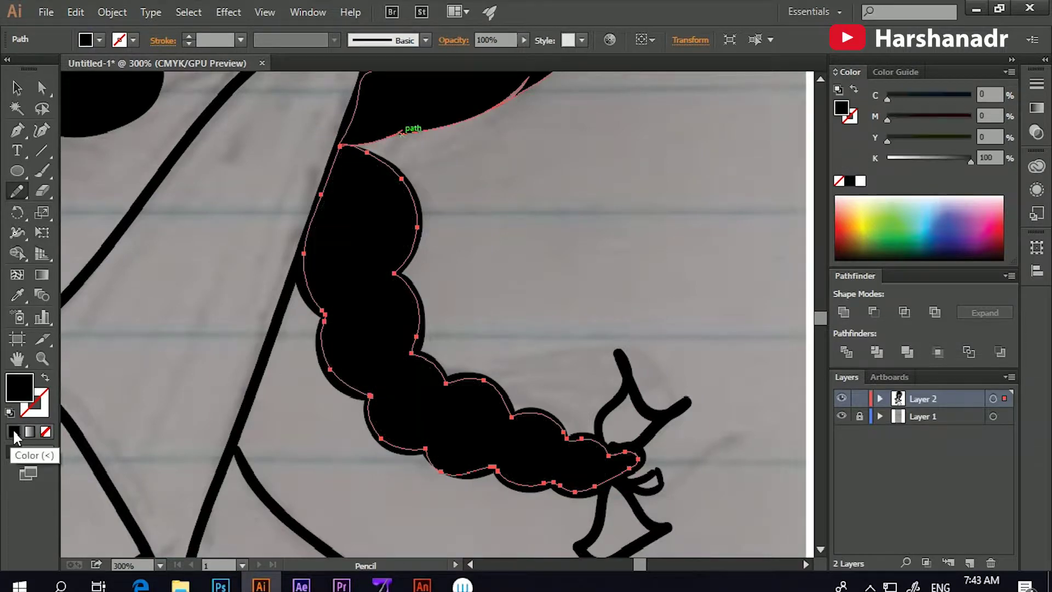
pyautogui.press('v')
pyautogui.hotkey('ctrl', 'shift', 'a')
pyautogui.hotkey('ctrl', '1')
pyautogui.hotkey('ctrl', '-')
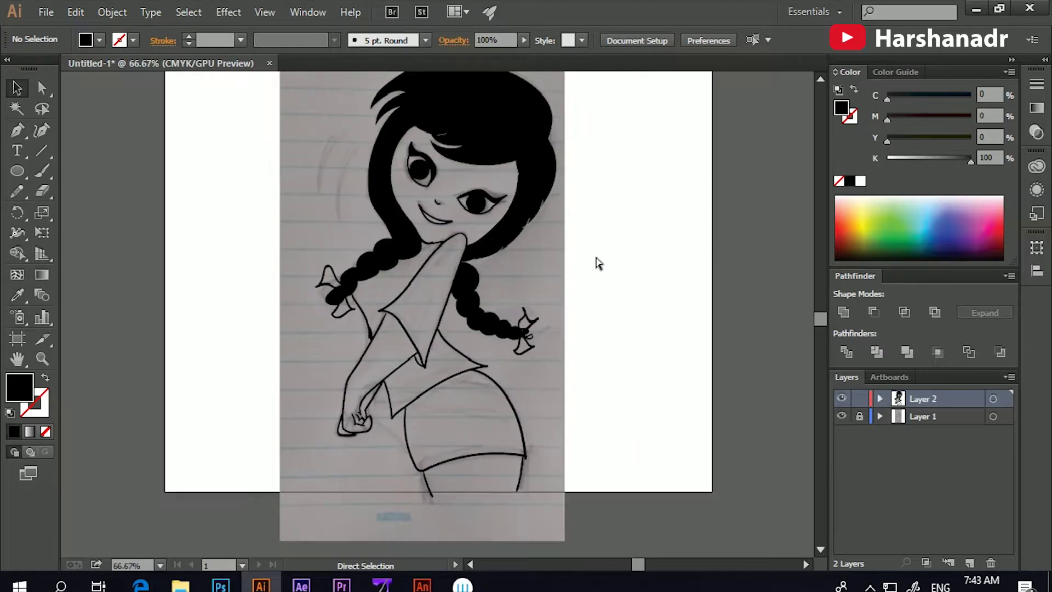
# Step: Paint a new collar line running from the braid to the neck
pyautogui.hotkey('ctrl', '+')
pyautogui.hotkey('ctrl', '+')
pyautogui.click(43, 171)
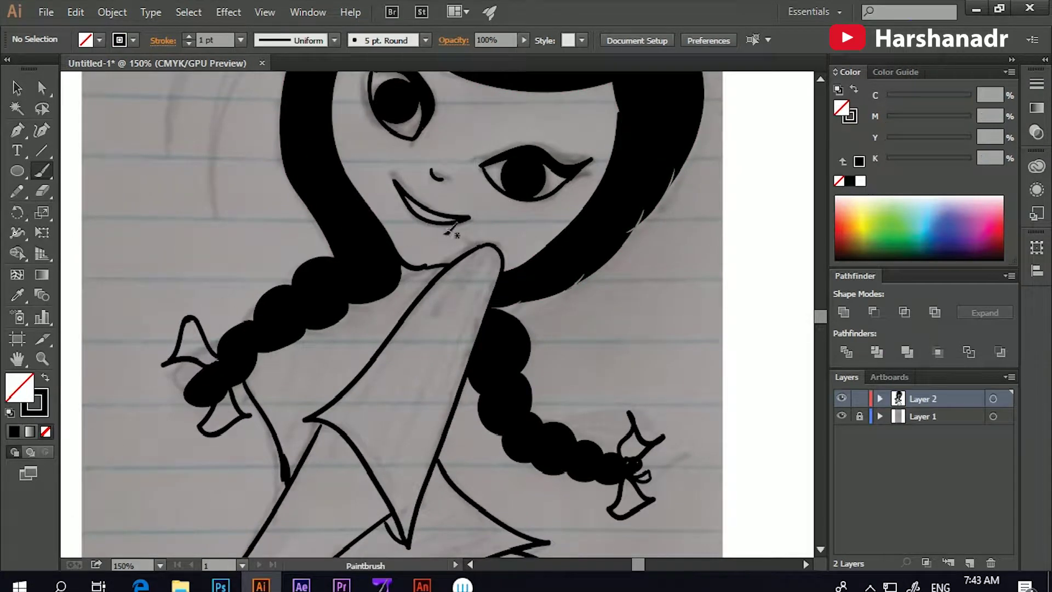
pyautogui.moveTo(364, 303); pyautogui.dragTo(441, 267)
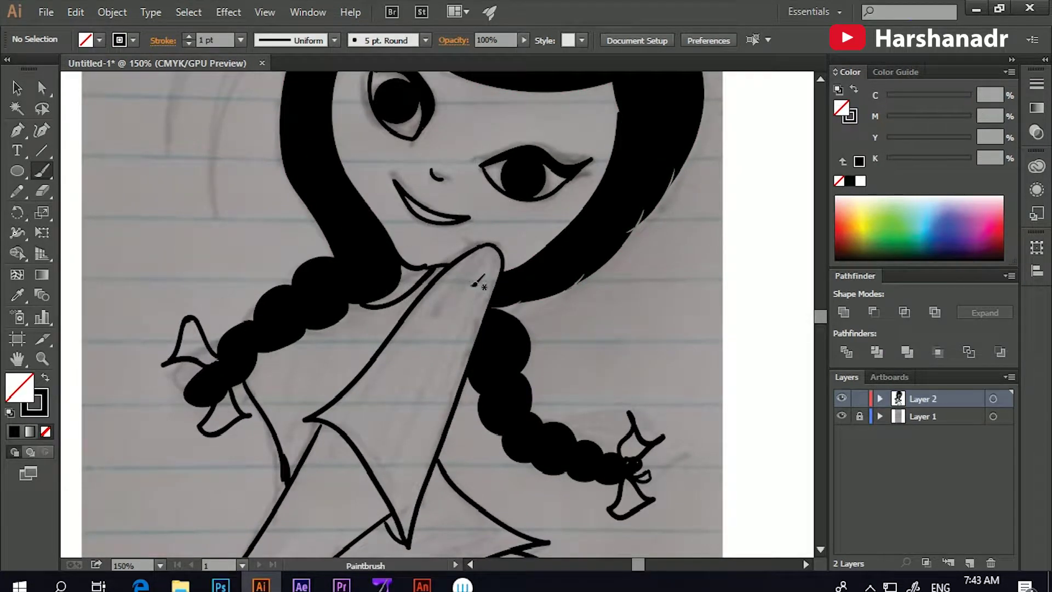
pyautogui.scroll(-5, 384, 340)
pyautogui.scroll(-4, 348, 357)
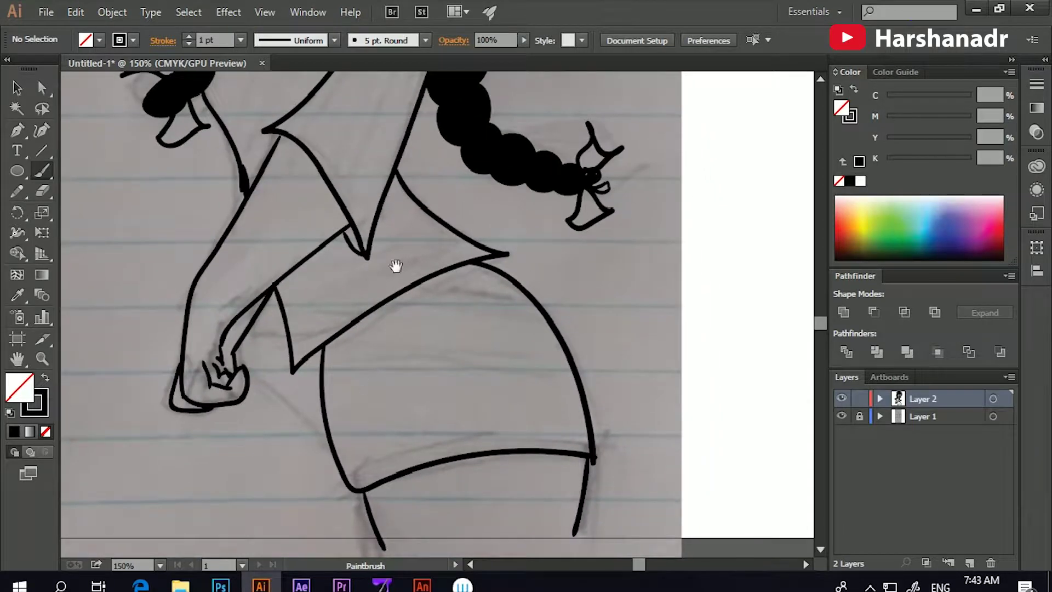
pyautogui.scroll(2, 325, 352)
pyautogui.scroll(6, 372, 312)
pyautogui.scroll(4, 388, 404)
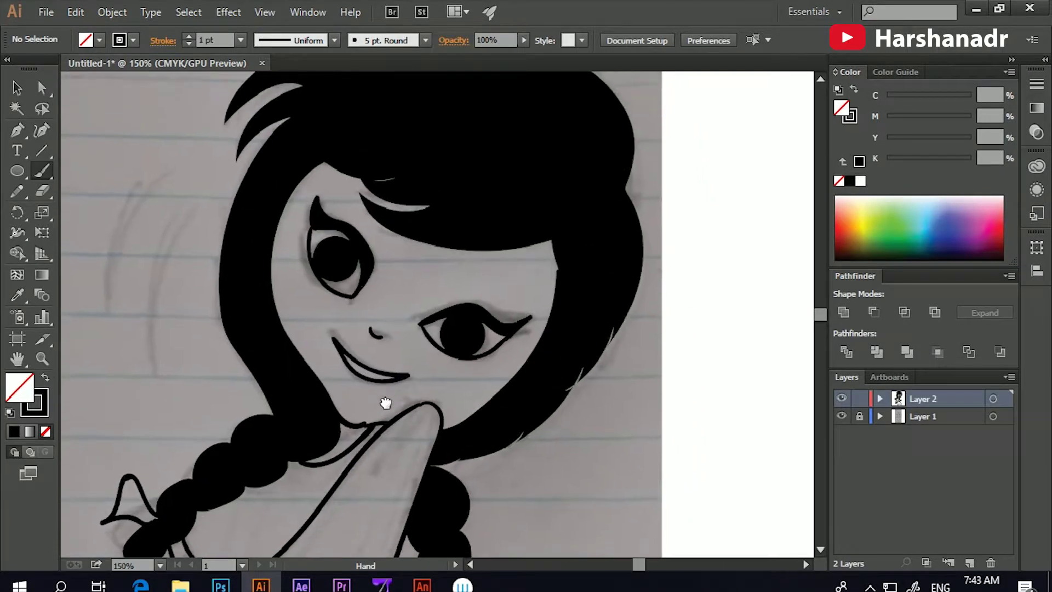
pyautogui.scroll(1, 382, 344)
# Step: Paint a closing stroke across the bottom of the skirt below its hem
pyautogui.hotkey('ctrl', '-')
pyautogui.hotkey('ctrl', '-')
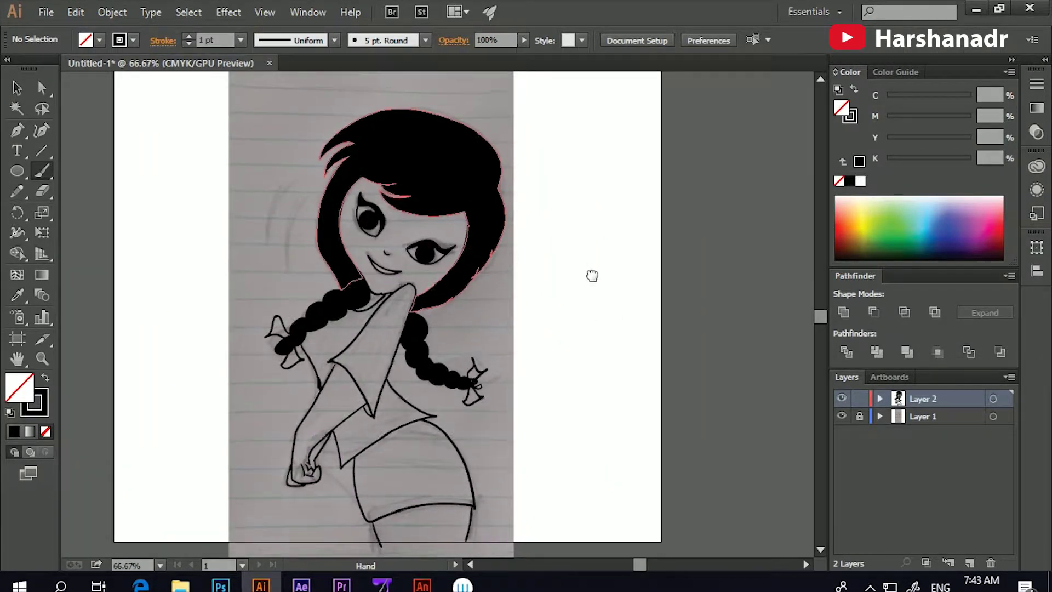
pyautogui.press('v')
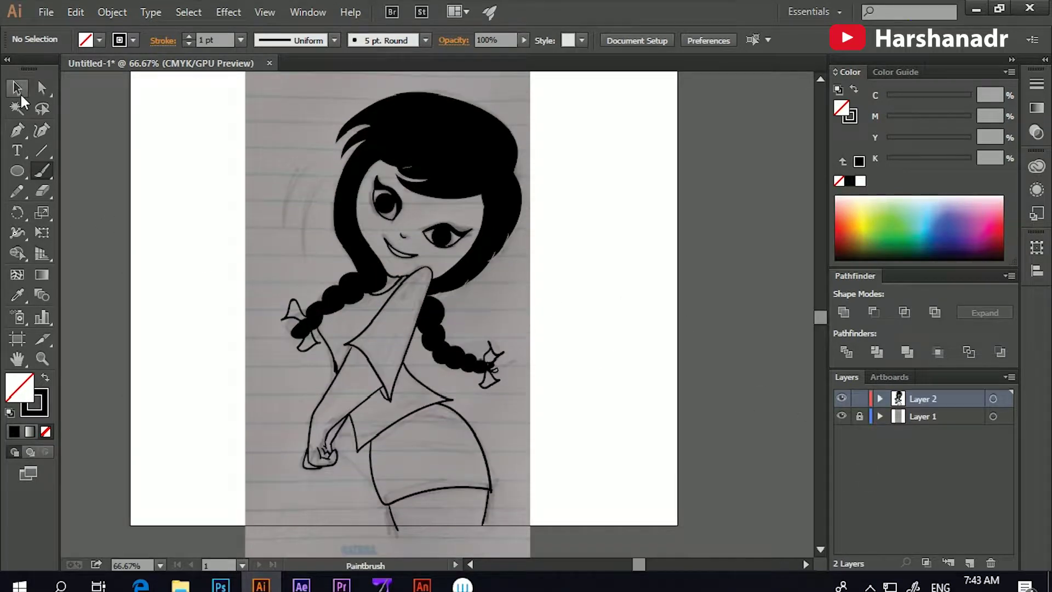
pyautogui.hotkey('ctrl', '-')
pyautogui.click(42, 170)
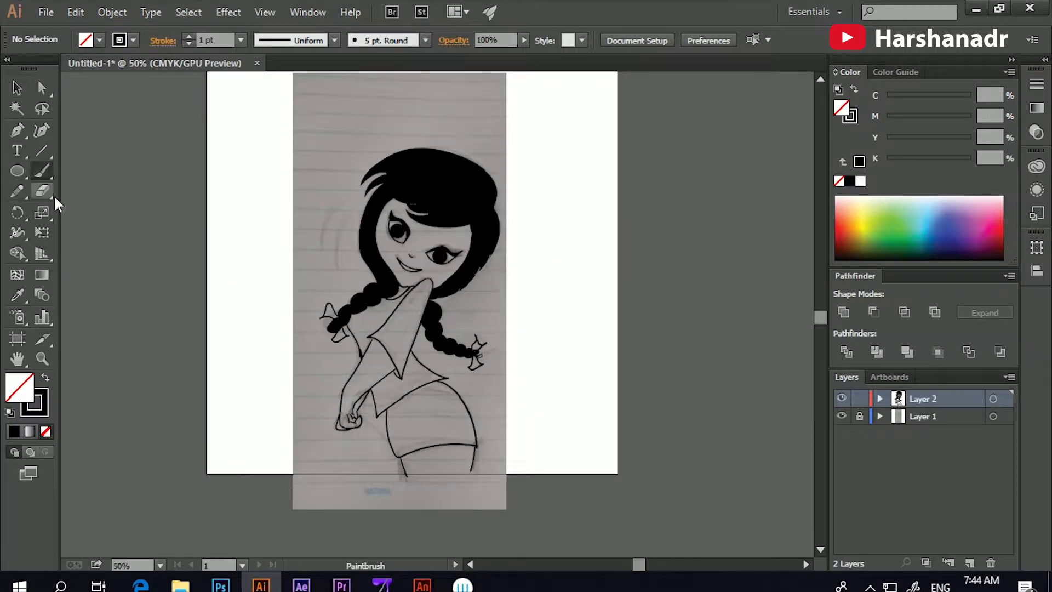
pyautogui.scroll(2, 499, 442)
pyautogui.scroll(2, 288, 438)
pyautogui.moveTo(289, 438); pyautogui.dragTo(332, 287)
pyautogui.moveTo(276, 414); pyautogui.dragTo(540, 397)
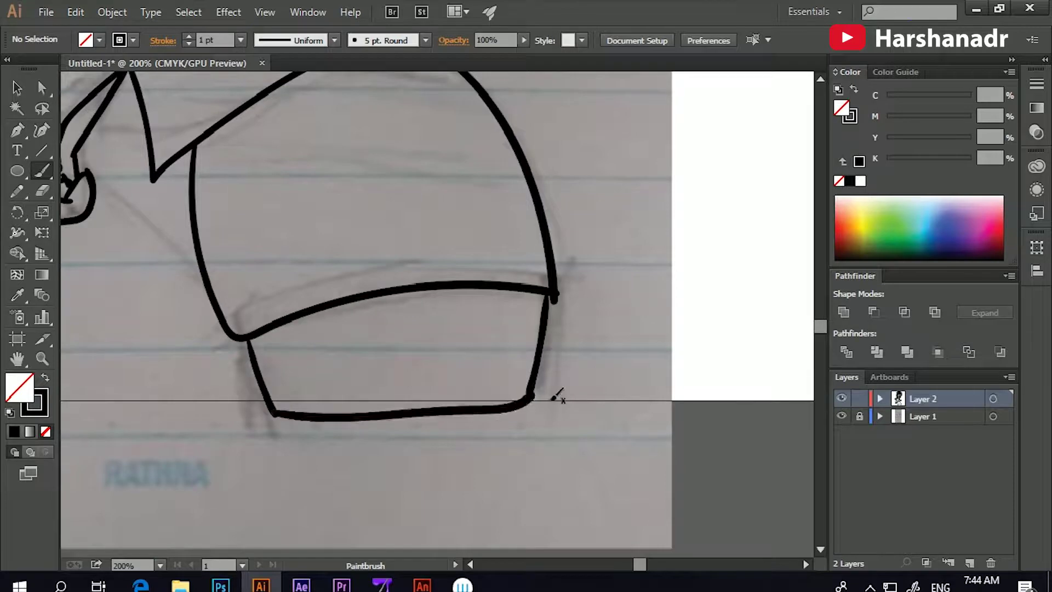
pyautogui.hotkey('ctrl', '-')
pyautogui.hotkey('ctrl', '-')
pyautogui.hotkey('ctrl', '-')
pyautogui.hotkey('ctrl', '-')
pyautogui.scroll(2, 556, 396)
# Step: Expand the traced brush strokes, merge the artwork into solid shapes, and duplicate Layer 2
pyautogui.press('v')
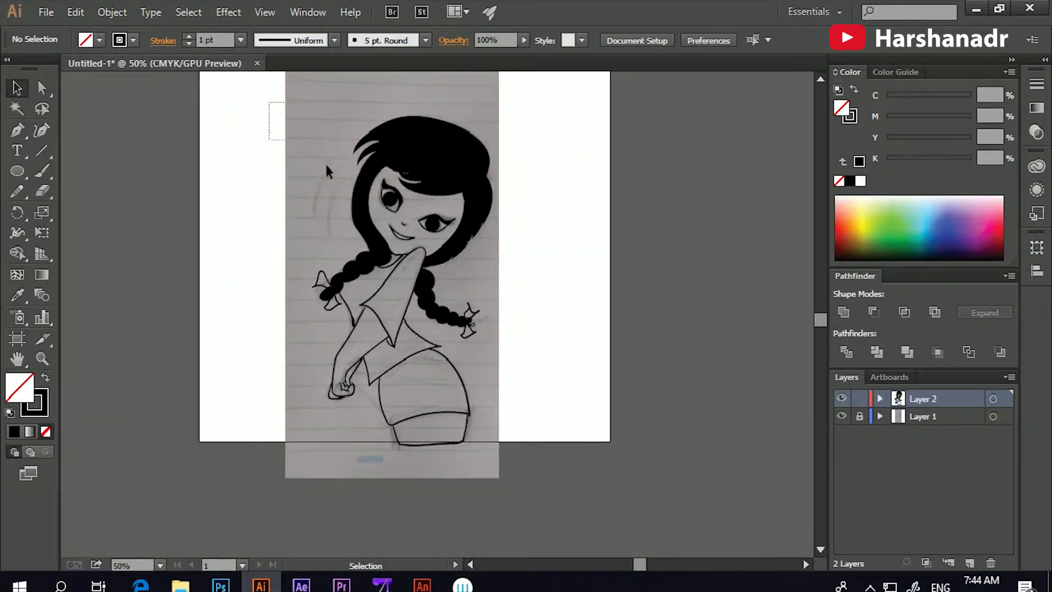
pyautogui.hotkey('ctrl', 'a')
pyautogui.click(118, 12)
pyautogui.click(188, 201)
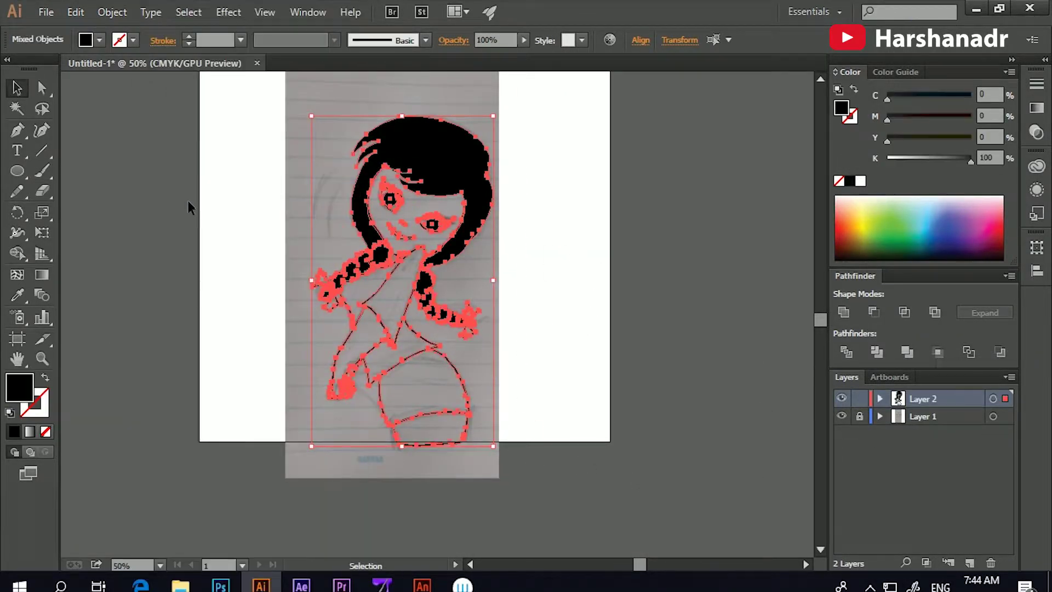
pyautogui.click(907, 352)
pyautogui.click(739, 281)
pyautogui.moveTo(939, 399); pyautogui.dragTo(971, 565)
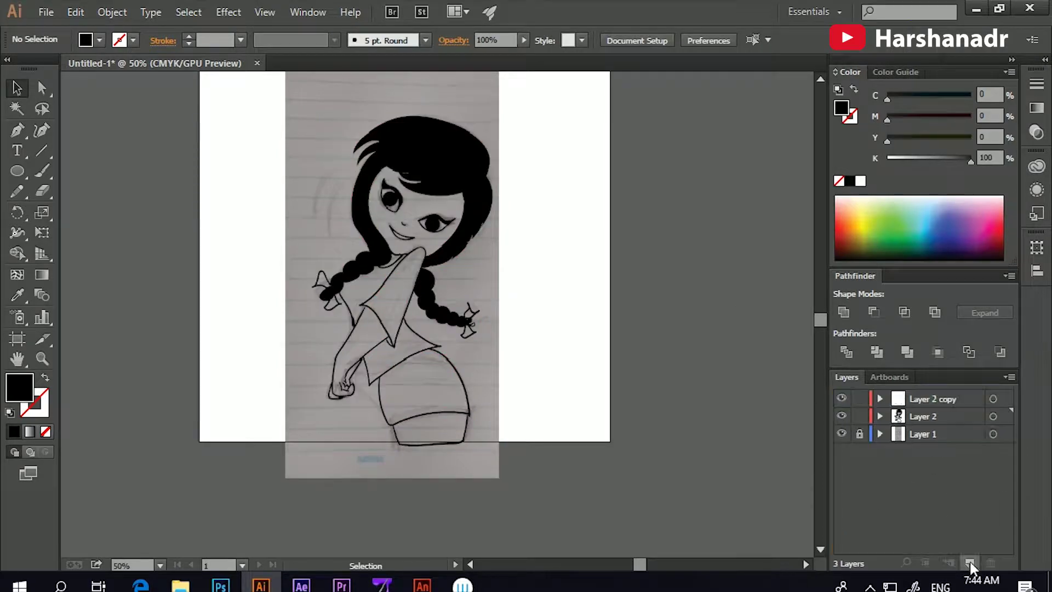
pyautogui.click(936, 419)
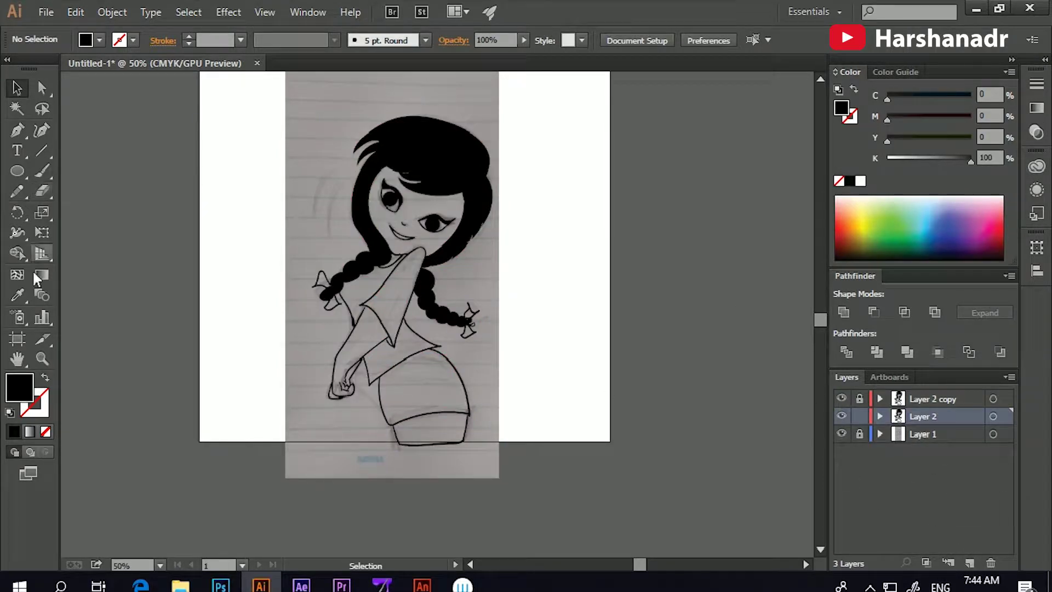
# Step: Draw a dusty-pink filled rectangle covering the girl
pyautogui.doubleClick(19, 387)
pyautogui.click(673, 280)
pyautogui.click(677, 286)
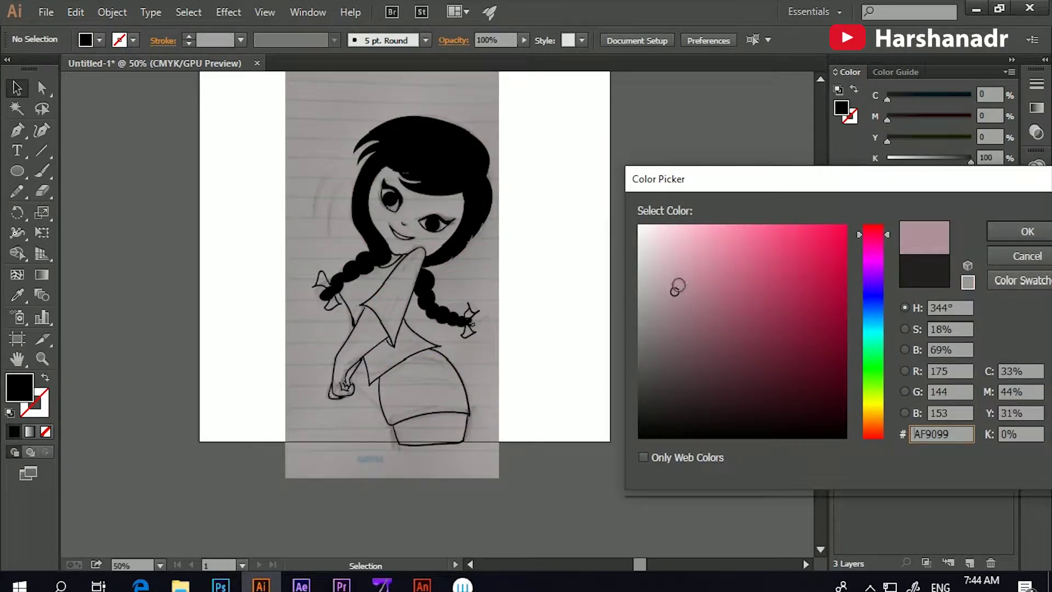
pyautogui.press('Return')
pyautogui.moveTo(17, 171); pyautogui.dragTo(82, 171)
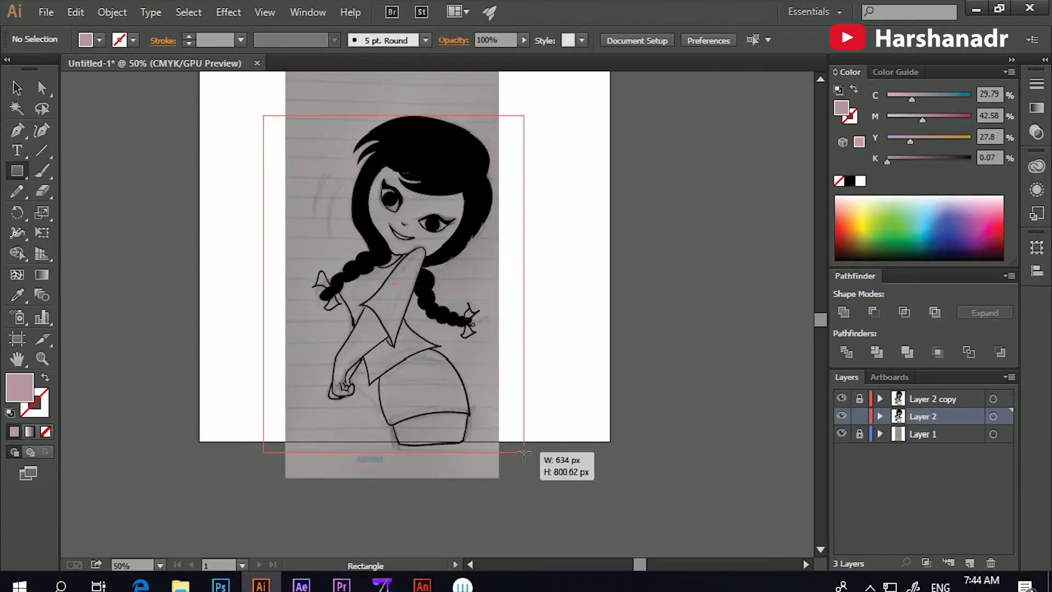
pyautogui.moveTo(260, 115); pyautogui.dragTo(520, 451)
# Step: Send the pink rectangle to the back and hide the Layer 1 sketch
pyautogui.press('v')
pyautogui.rightClick(495, 281)
pyautogui.moveTo(540, 520)
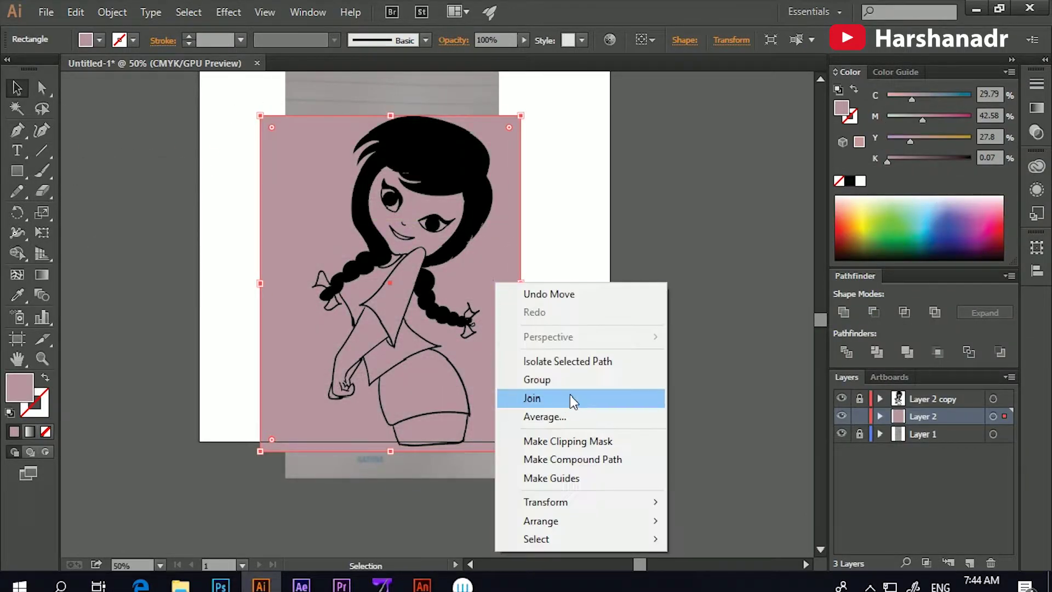
pyautogui.click(729, 496)
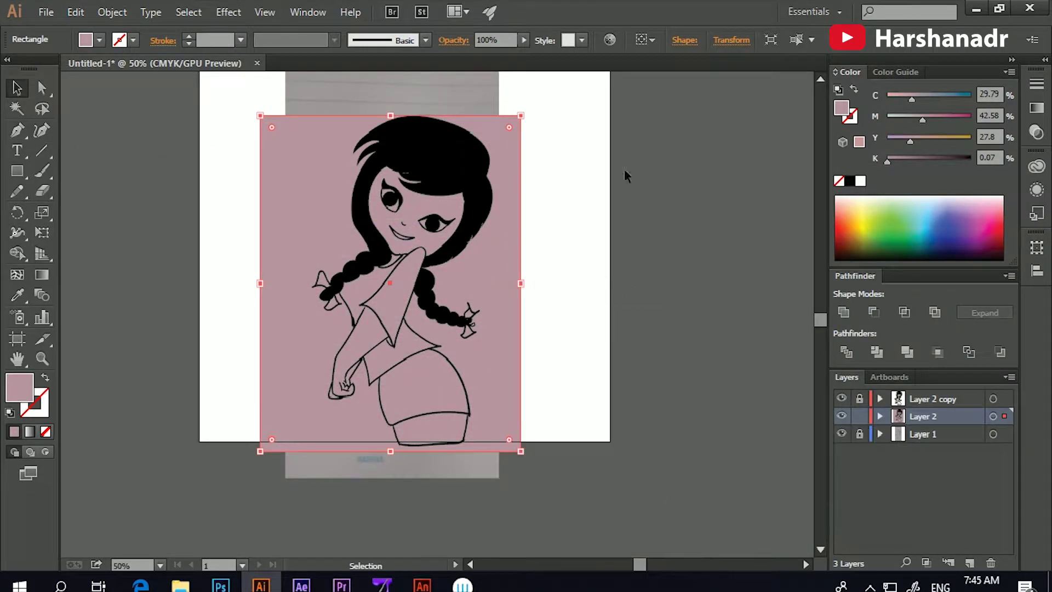
pyautogui.click(842, 433)
pyautogui.moveTo(223, 106); pyautogui.dragTo(543, 471)
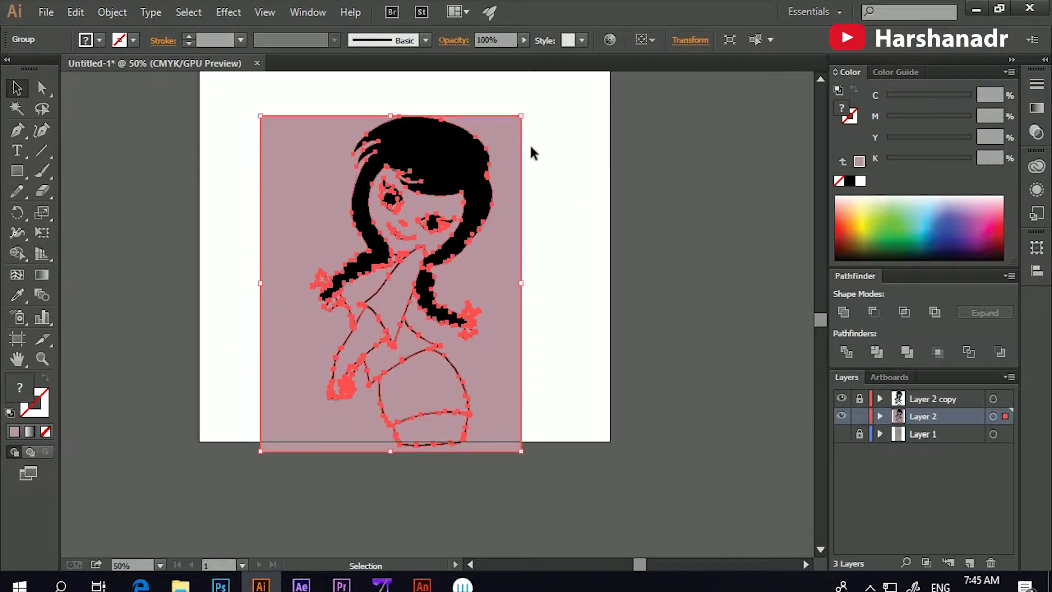
pyautogui.doubleClick(502, 257)
# Step: Exit group isolation and add a new Layer 4 for the face shading
pyautogui.scroll(1, 499, 257)
pyautogui.scroll(1, 509, 241)
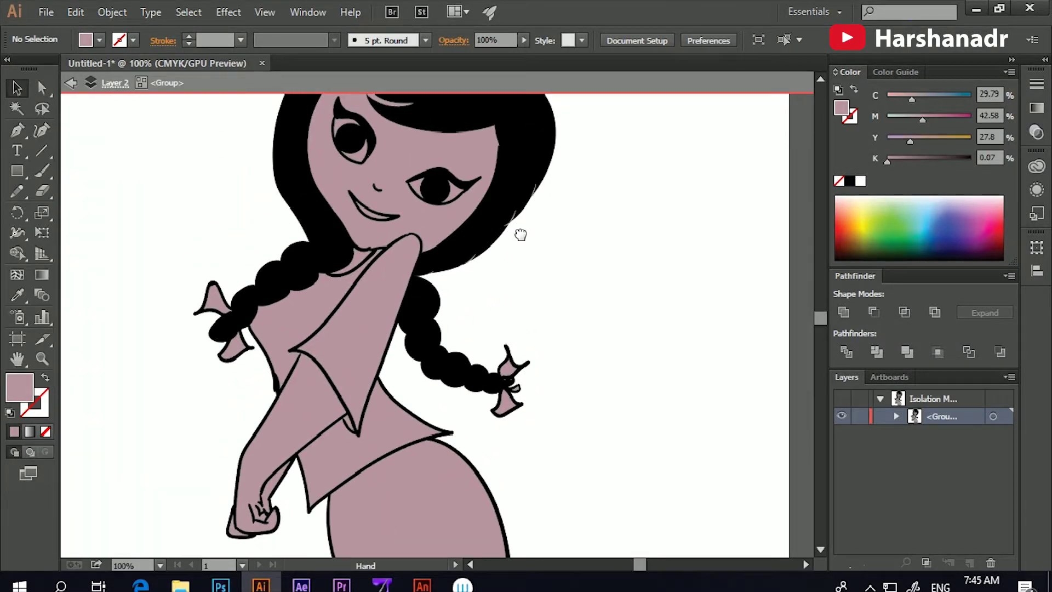
pyautogui.scroll(1, 563, 266)
pyautogui.scroll(1, 429, 172)
pyautogui.scroll(1, 472, 244)
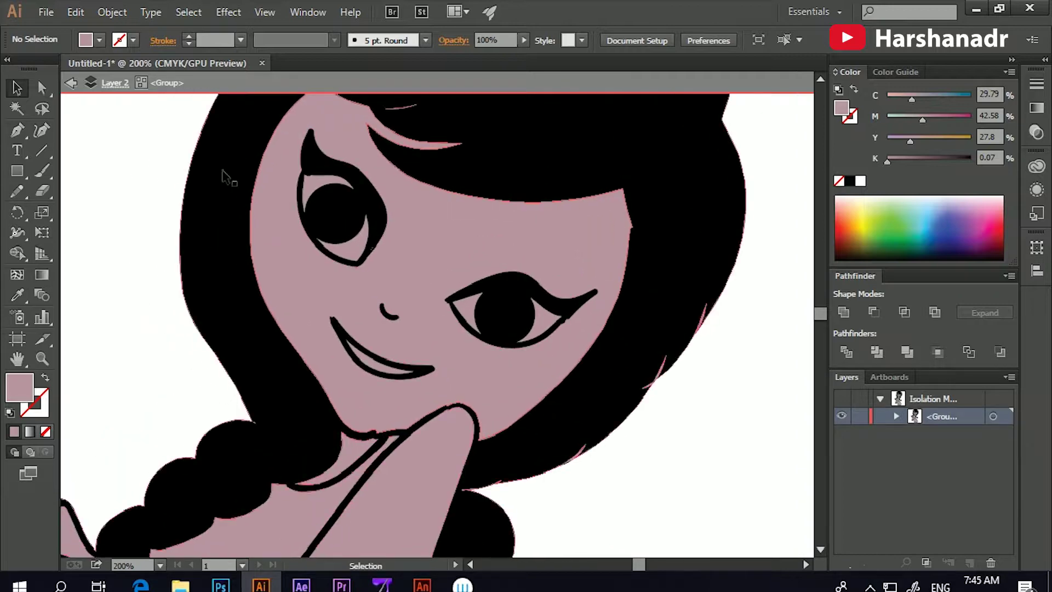
pyautogui.click(73, 85)
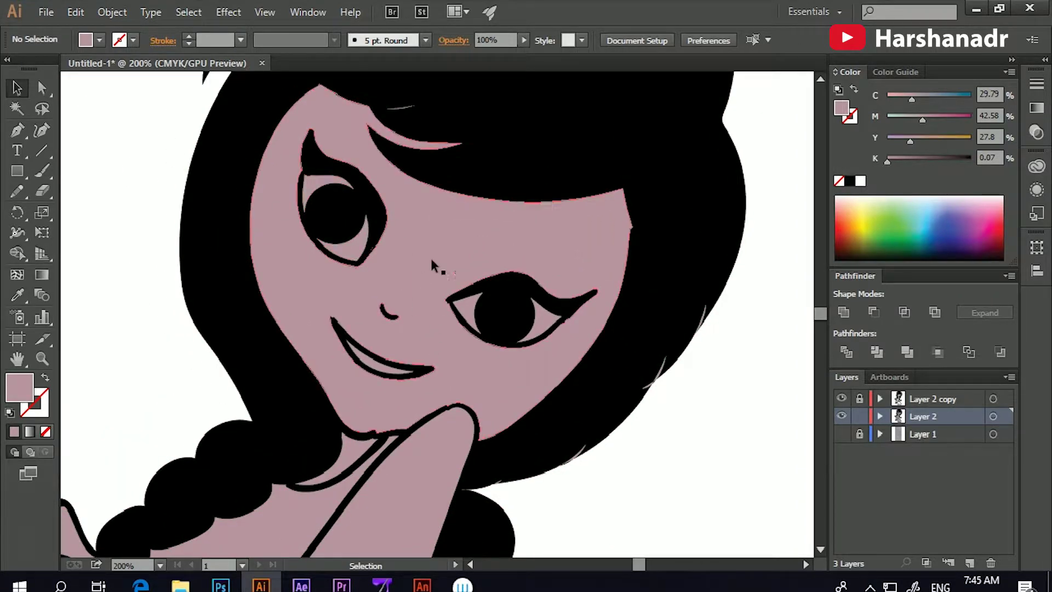
pyautogui.click(18, 192)
pyautogui.scroll(2, 183, 305)
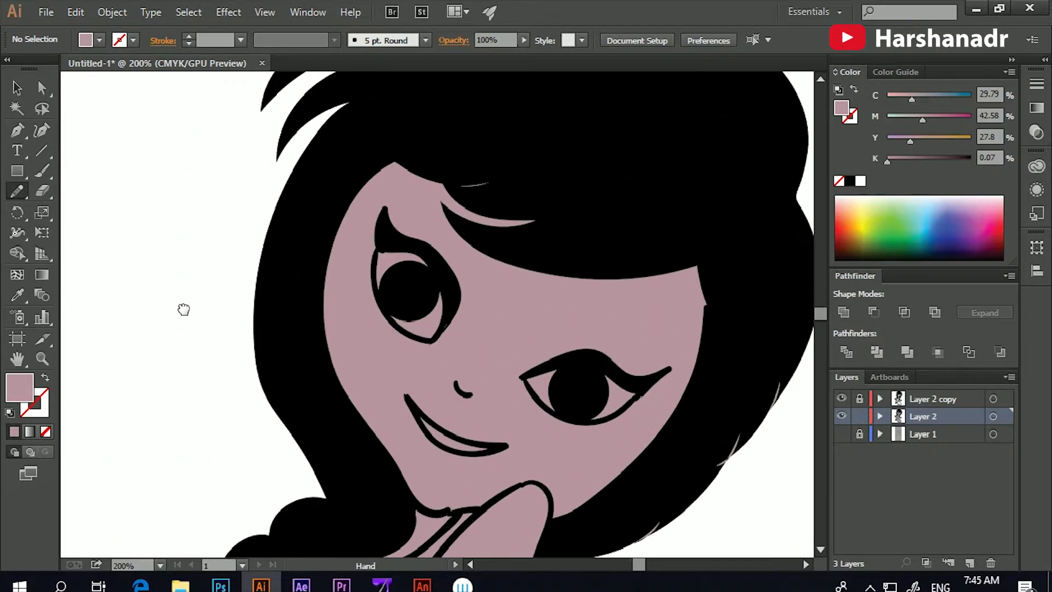
pyautogui.click(970, 562)
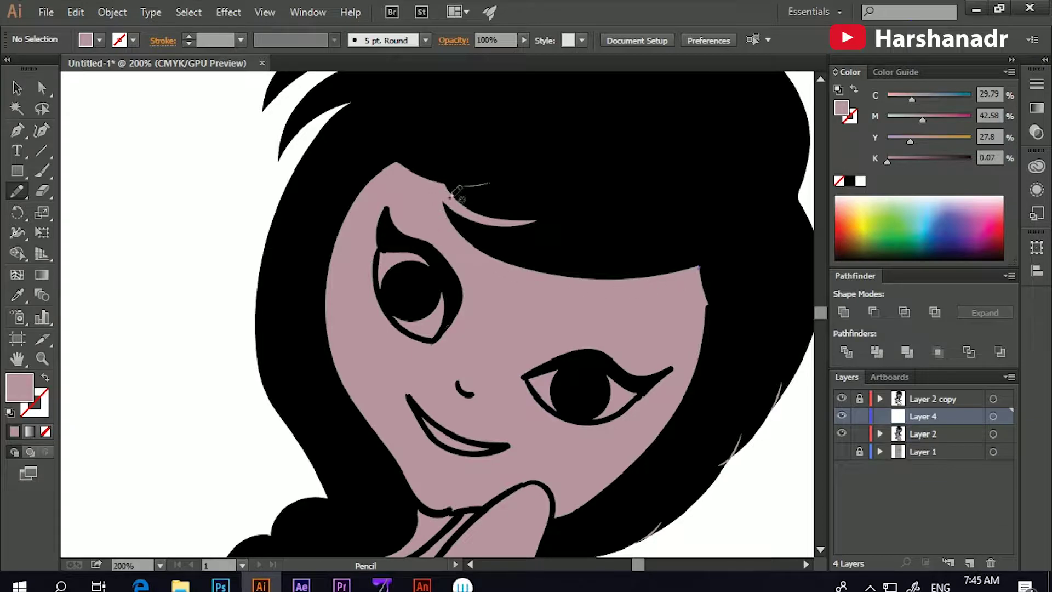
# Step: Draw a shadow under the hair fringe and fill it darker mauve
pyautogui.moveTo(706, 225); pyautogui.dragTo(699, 267)
pyautogui.click(17, 294)
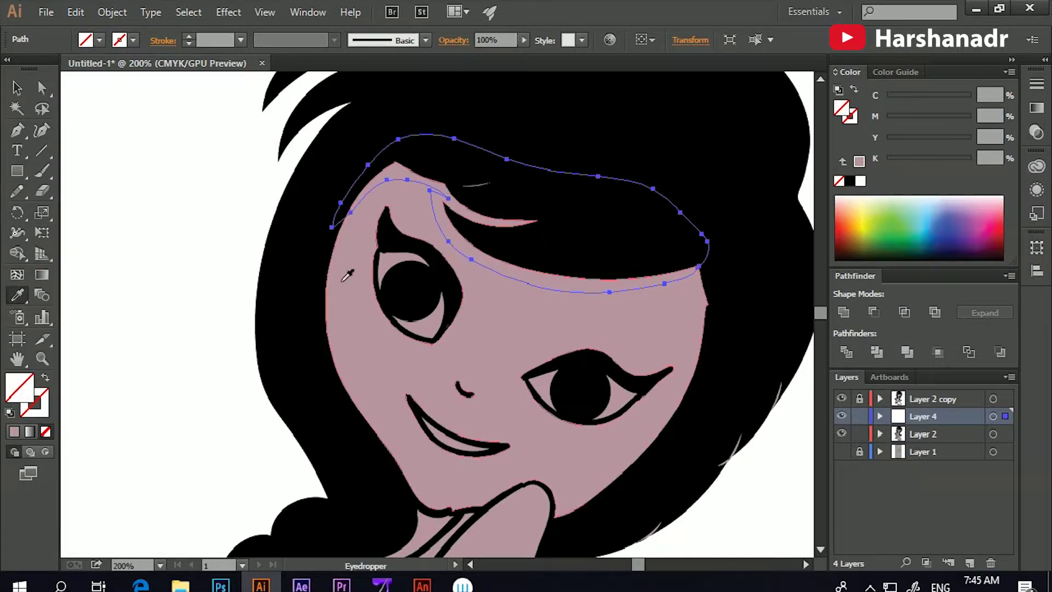
pyautogui.doubleClick(19, 388)
pyautogui.click(692, 317)
pyautogui.click(1027, 231)
pyautogui.press('v')
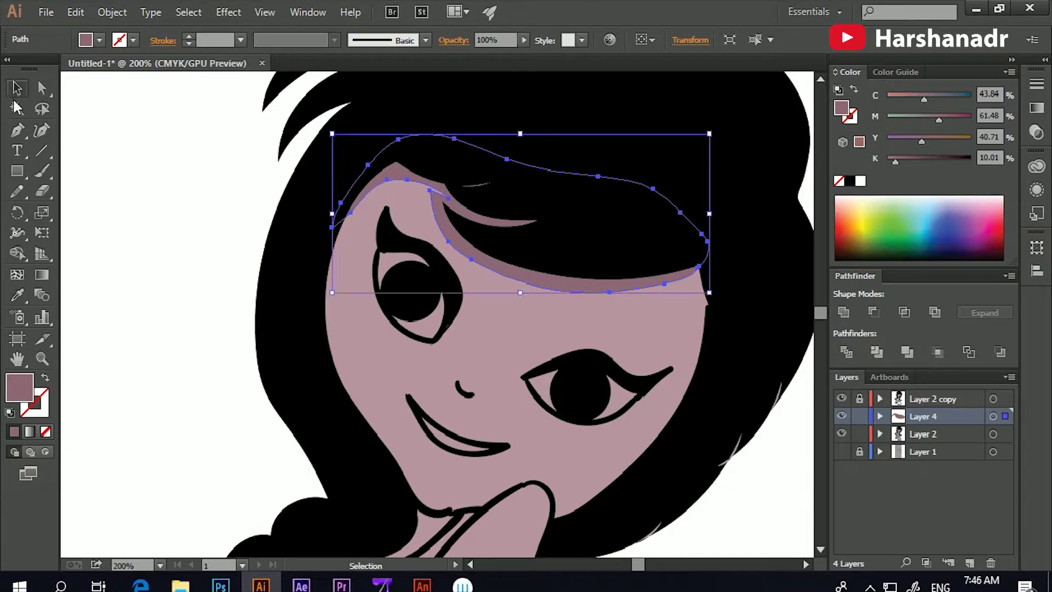
# Step: Add a darker mauve shadow beside the nose
pyautogui.moveTo(360, 392); pyautogui.dragTo(305, 263)
pyautogui.press('n')
pyautogui.hotkey('ctrl', '+')
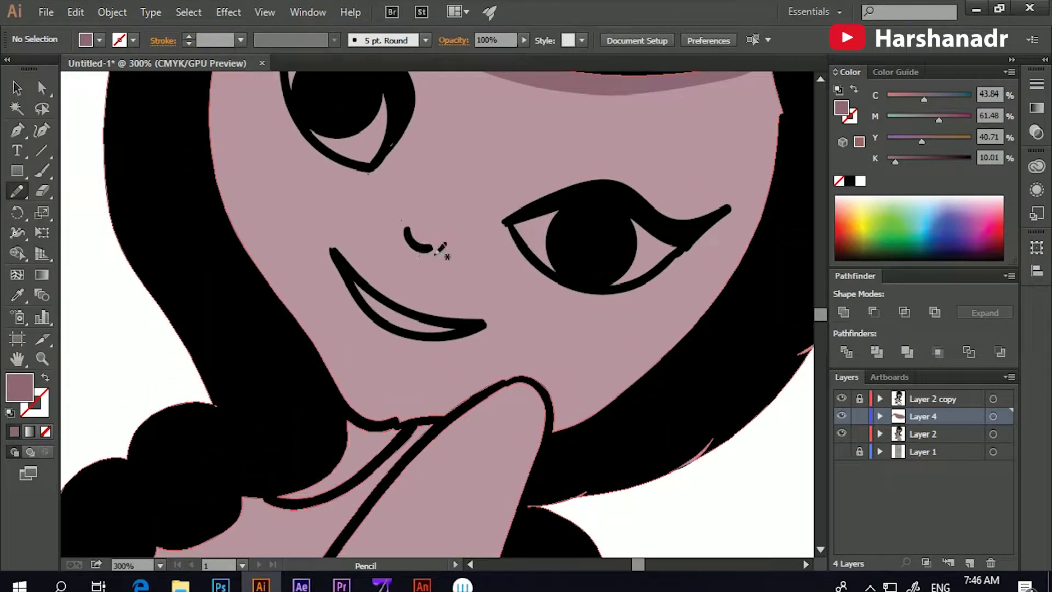
pyautogui.moveTo(408, 213); pyautogui.dragTo(447, 245)
pyautogui.press('i')
pyautogui.click(540, 109)
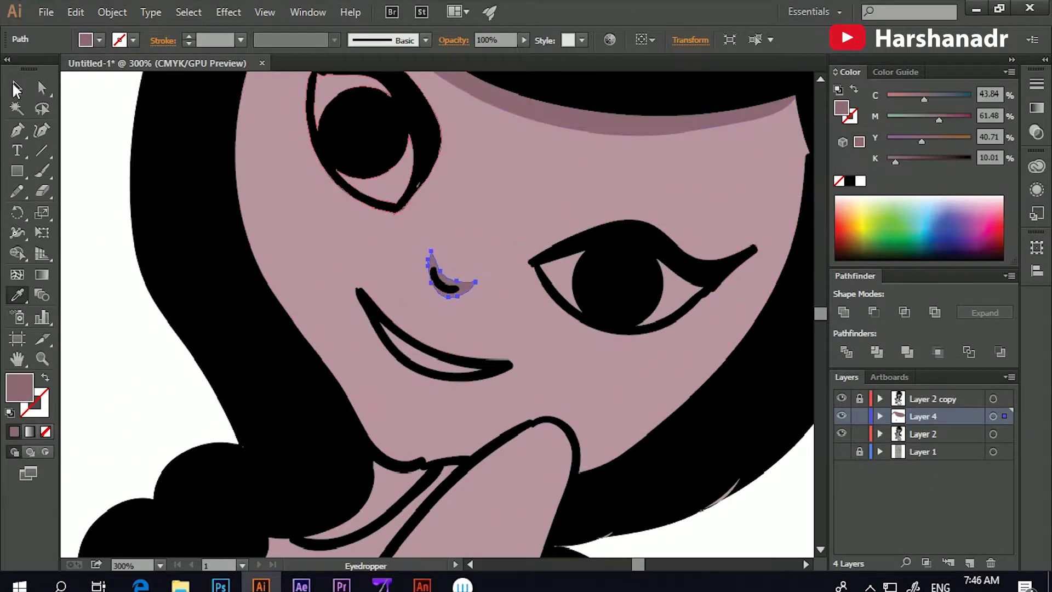
pyautogui.press('v')
pyautogui.hotkey('ctrl', 'shift', 'a')
# Step: Draw darker mauve shadows at the right eye's inner corner and under the left eye
pyautogui.moveTo(325, 344); pyautogui.dragTo(264, 262)
pyautogui.press('n')
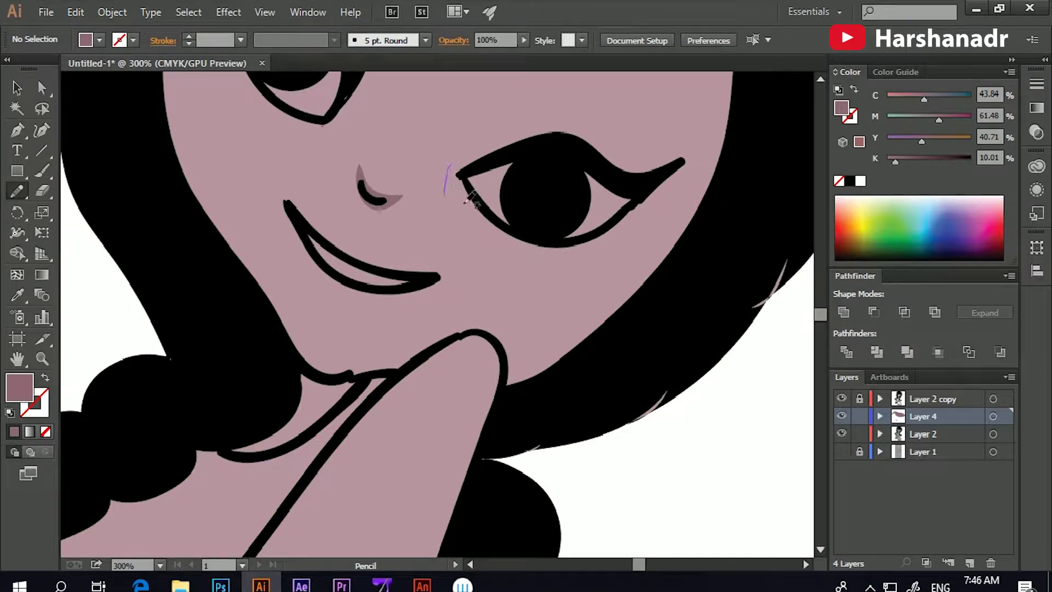
pyautogui.moveTo(533, 132); pyautogui.dragTo(540, 242)
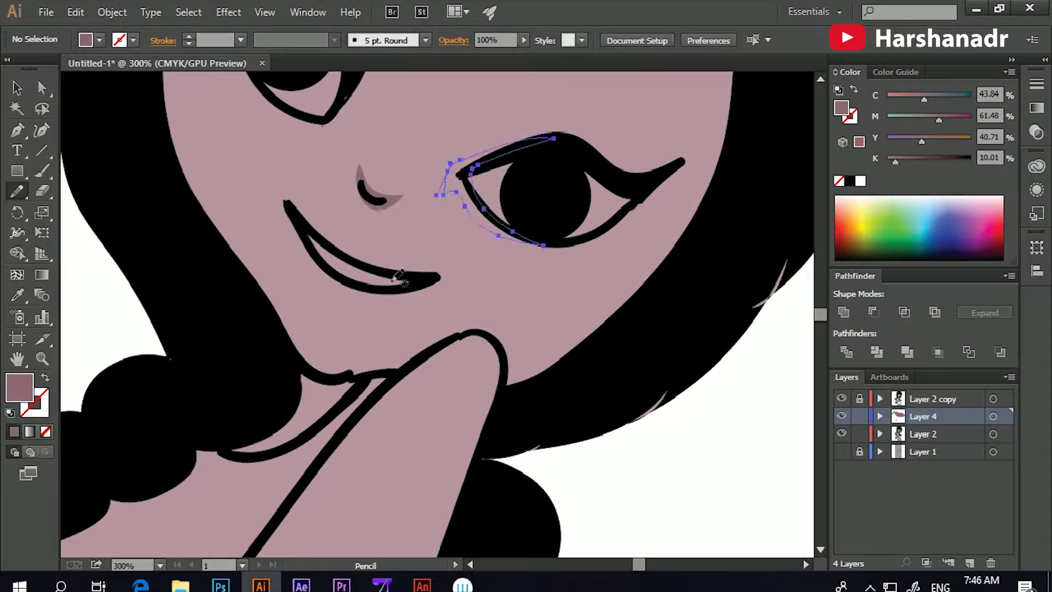
pyautogui.click(17, 295)
pyautogui.click(386, 198)
pyautogui.hotkey('ctrl', 'shift', 'a')
pyautogui.press('v')
pyautogui.moveTo(200, 207); pyautogui.dragTo(264, 336)
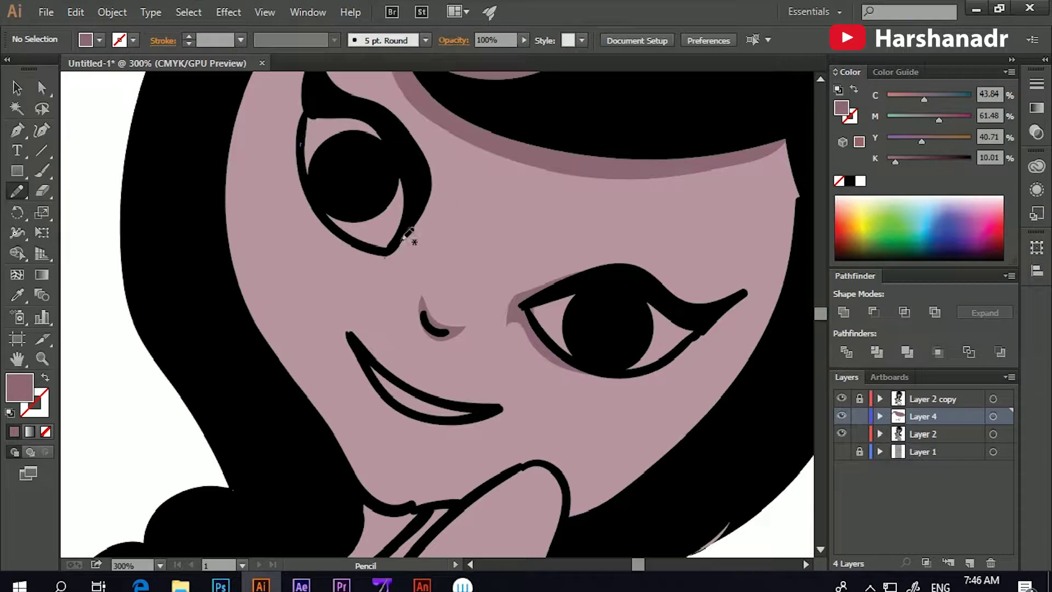
pyautogui.moveTo(338, 214); pyautogui.dragTo(336, 216)
pyautogui.hotkey('ctrl', 'shift', 'a')
pyautogui.press('v')
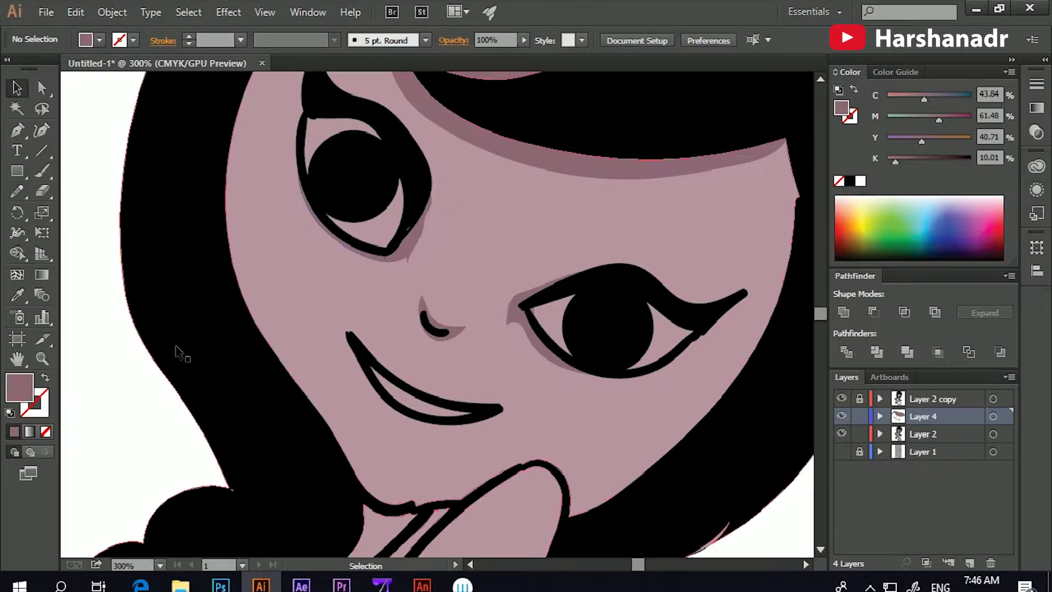
pyautogui.moveTo(219, 329); pyautogui.dragTo(235, 211)
pyautogui.click(17, 191)
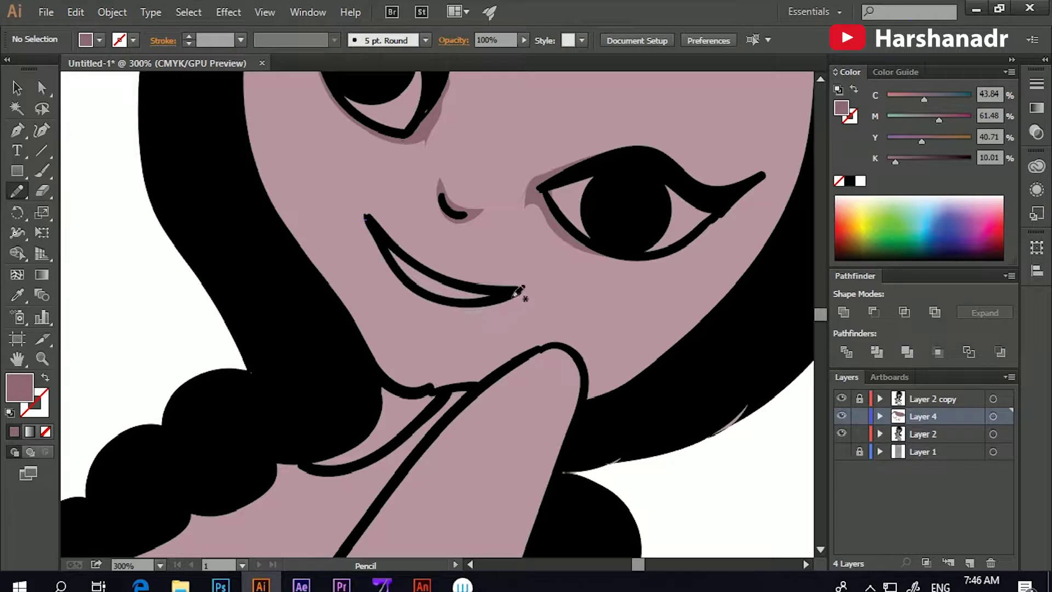
# Step: Draw a darker mauve shadow along the smile line
pyautogui.moveTo(366, 216); pyautogui.dragTo(515, 293)
pyautogui.hotkey('ctrl', 'shift', 'a')
pyautogui.press('v')
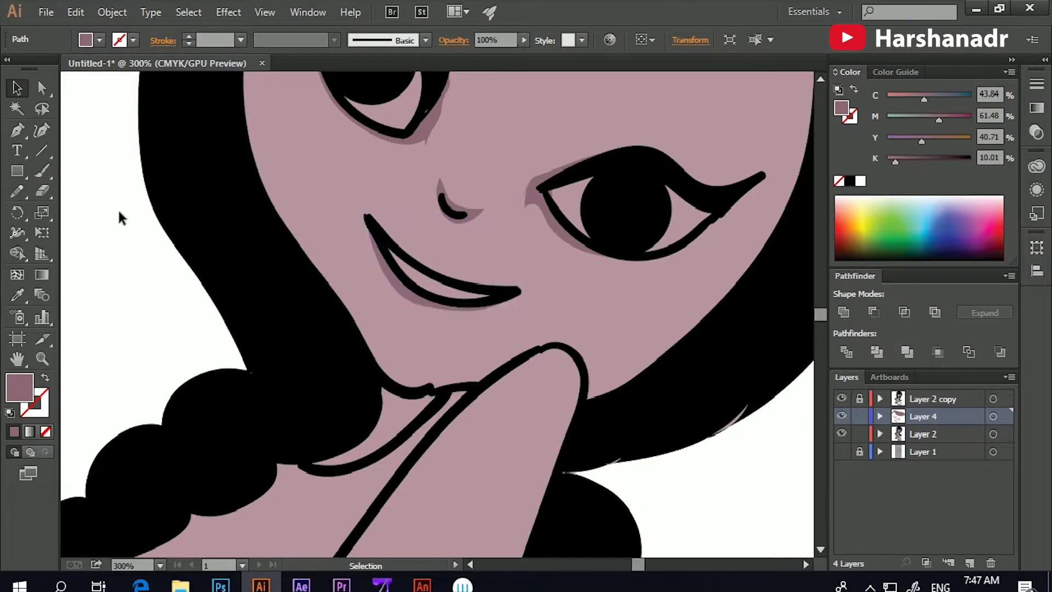
pyautogui.moveTo(140, 239); pyautogui.dragTo(20, 190)
pyautogui.click(20, 190)
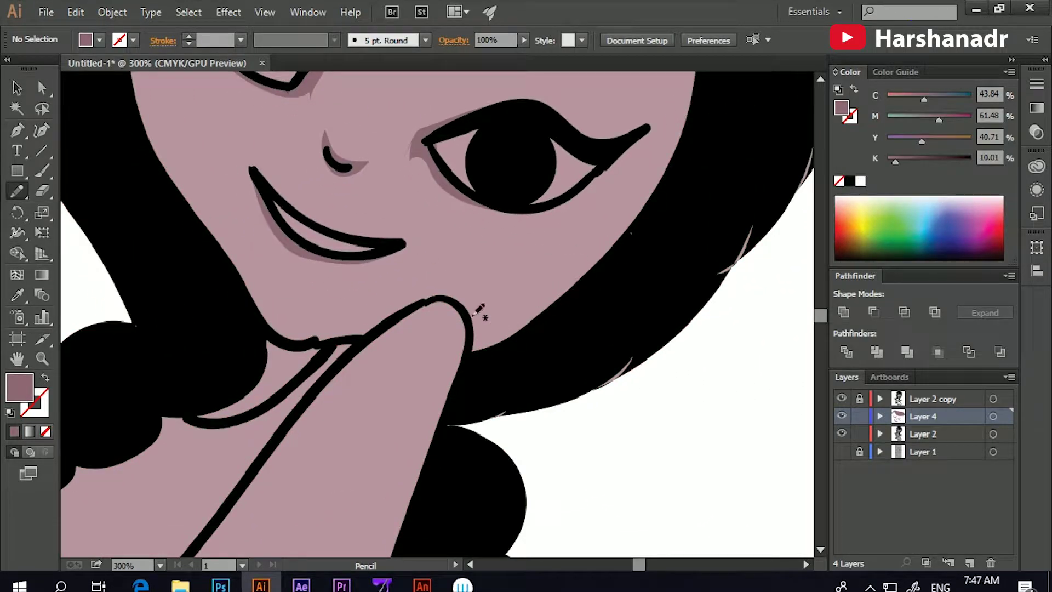
# Step: Add a mauve shadow beside the raised hand under the jaw
pyautogui.moveTo(537, 332)
pyautogui.mouseDown()
pyautogui.moveTo(477, 342)
pyautogui.moveTo(563, 408)
pyautogui.mouseUp()
pyautogui.press('i')
pyautogui.click(294, 244)
pyautogui.press('v')
pyautogui.hotkey('ctrl', 'shift', 'a')
pyautogui.press('n')
pyautogui.press('Return')
pyautogui.click(512, 414)
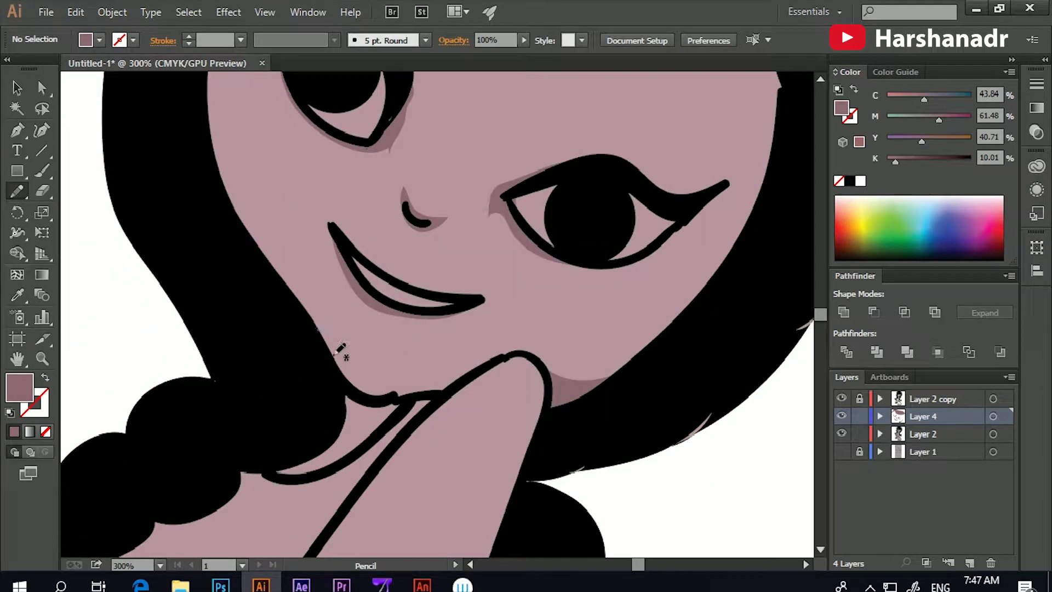
# Step: Draw a mauve shadow under the chin above the hand
pyautogui.moveTo(314, 329); pyautogui.dragTo(482, 369)
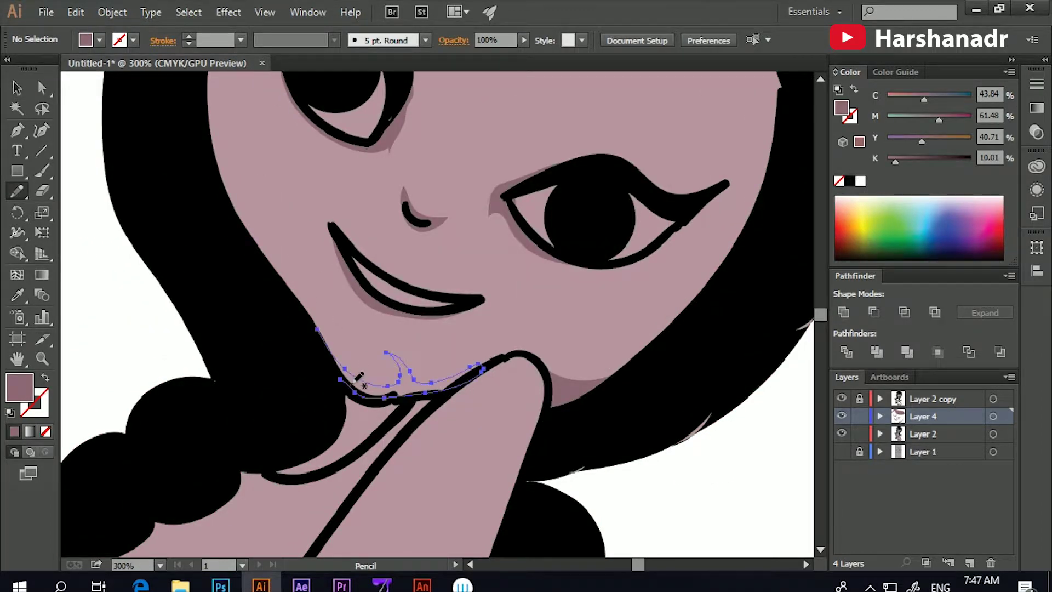
pyautogui.press('i')
pyautogui.press('v')
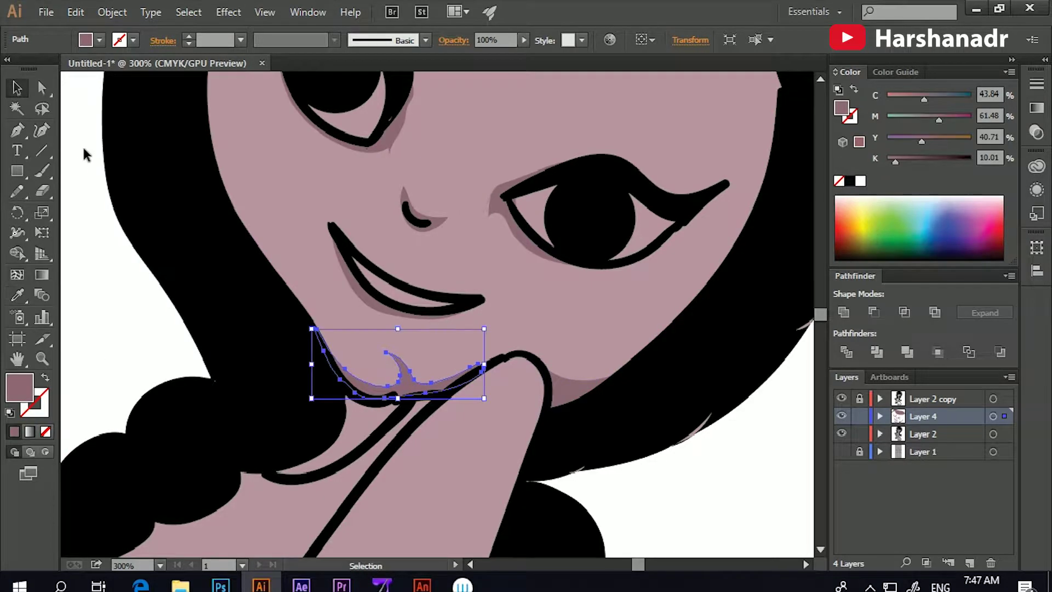
pyautogui.hotkey('ctrl', 'shift', 'a')
pyautogui.scroll(-1, 207, 281)
pyautogui.scroll(-3, 206, 282)
pyautogui.scroll(3, 203, 285)
pyautogui.scroll(-5, 203, 284)
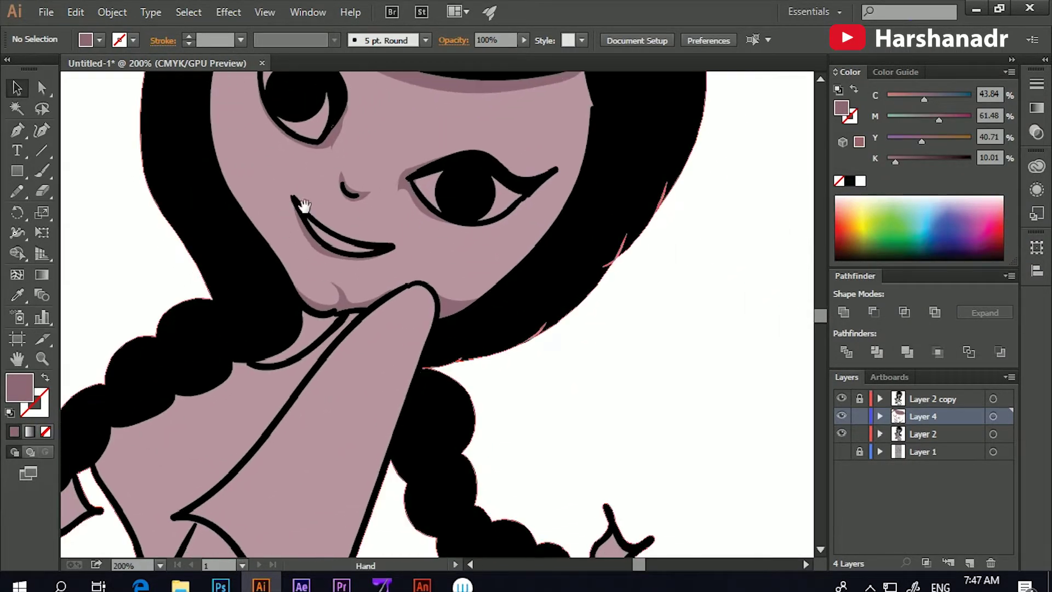
pyautogui.scroll(-3, 316, 216)
pyautogui.scroll(2, 317, 216)
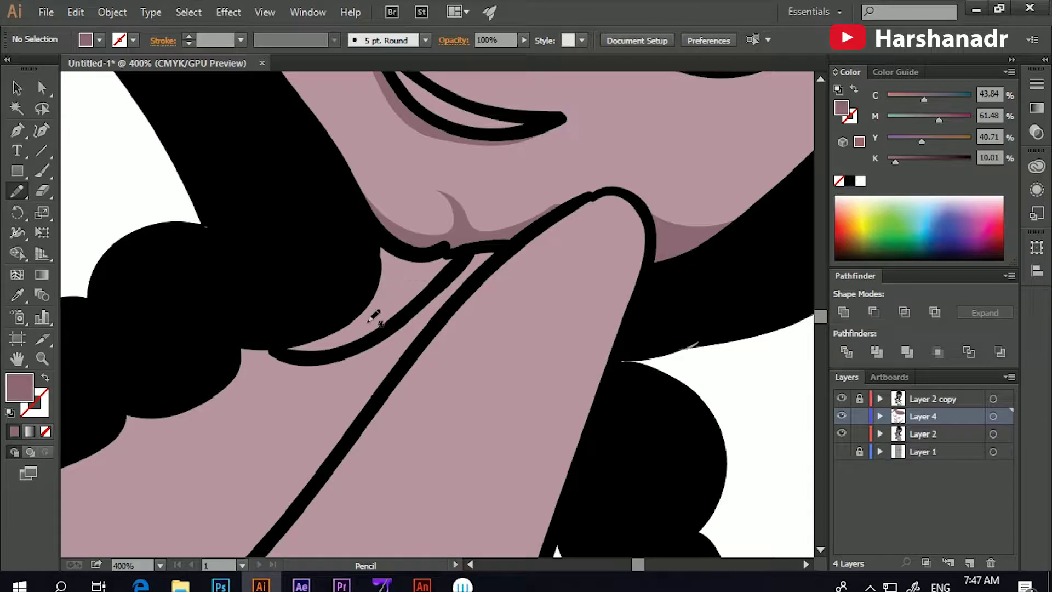
# Step: Add a mauve shadow between the chin and the collar, then target the base artwork layer
pyautogui.moveTo(416, 244); pyautogui.dragTo(414, 246)
pyautogui.press('i')
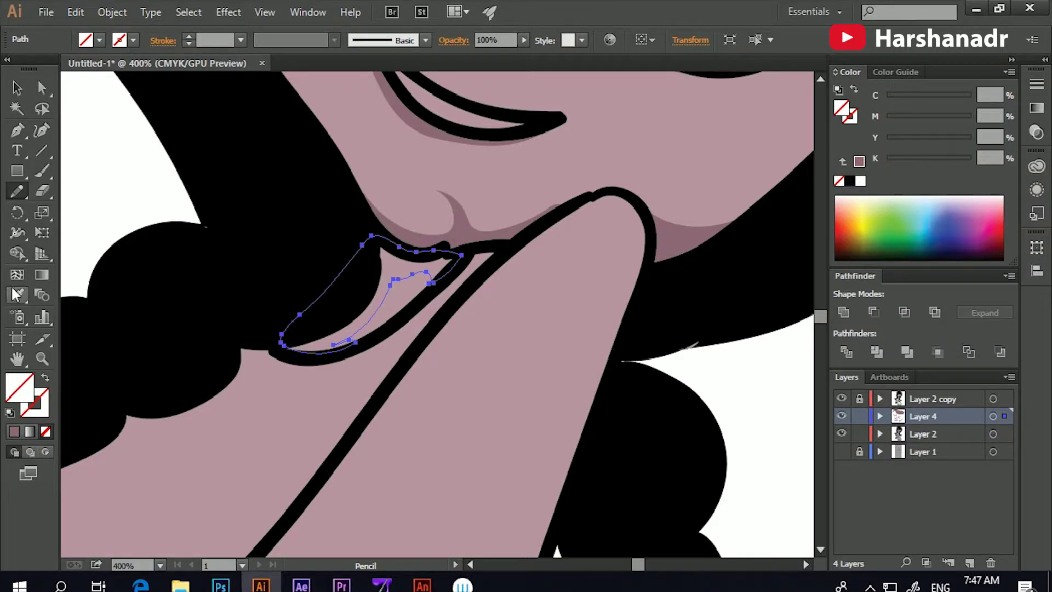
pyautogui.click(458, 222)
pyautogui.press('v')
pyautogui.hotkey('ctrl', 'shift', 'a')
pyautogui.scroll(-2, 266, 173)
pyautogui.scroll(-2, 247, 245)
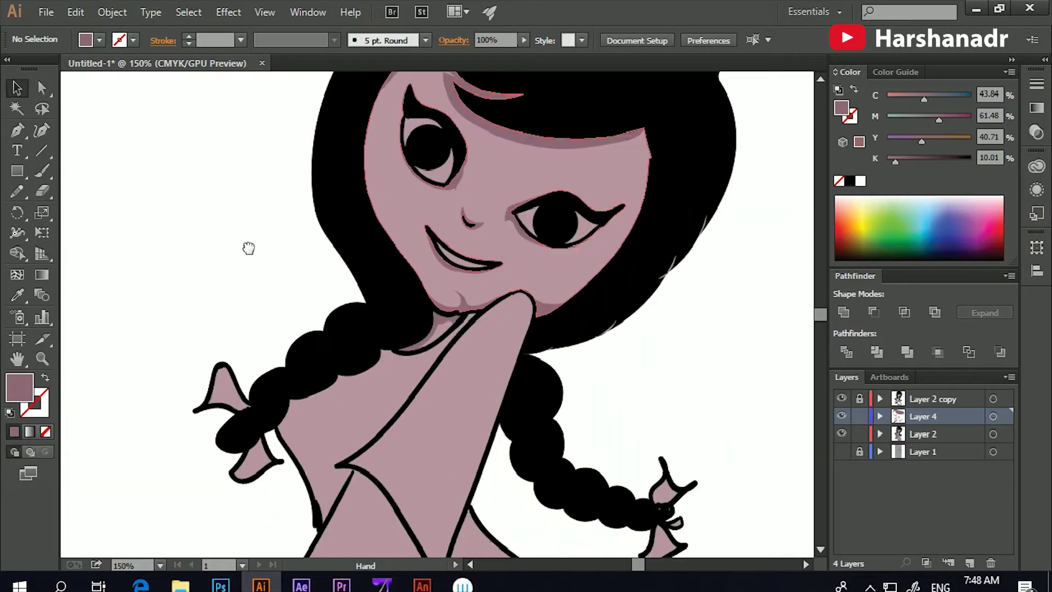
pyautogui.click(929, 432)
pyautogui.scroll(3, 265, 304)
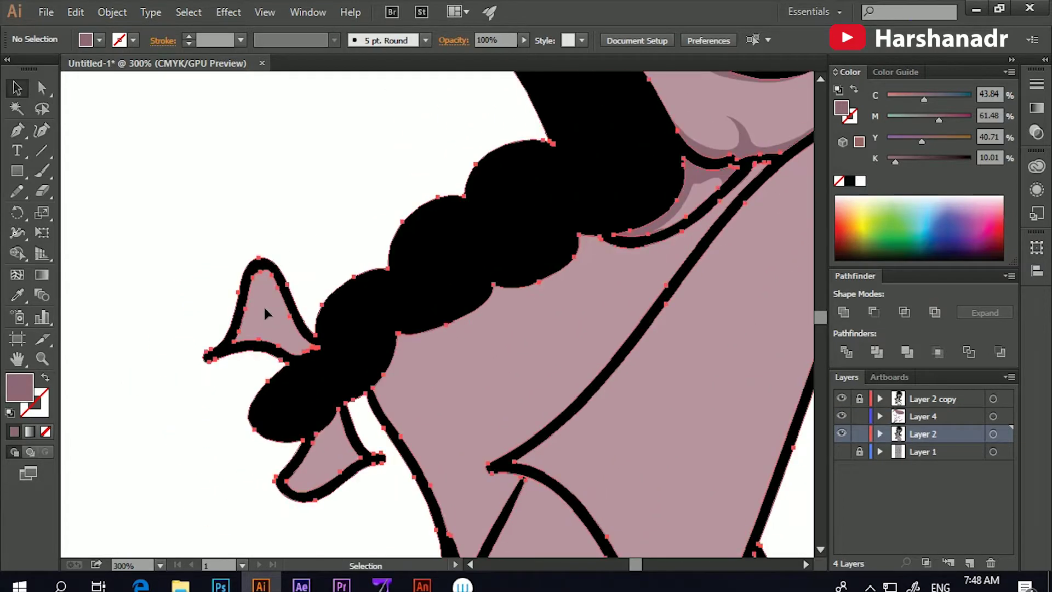
# Step: Isolate the left braid and fill its bow purple
pyautogui.doubleClick(264, 304)
pyautogui.click(267, 327)
pyautogui.doubleClick(28, 392)
pyautogui.click(873, 228)
pyautogui.click(847, 287)
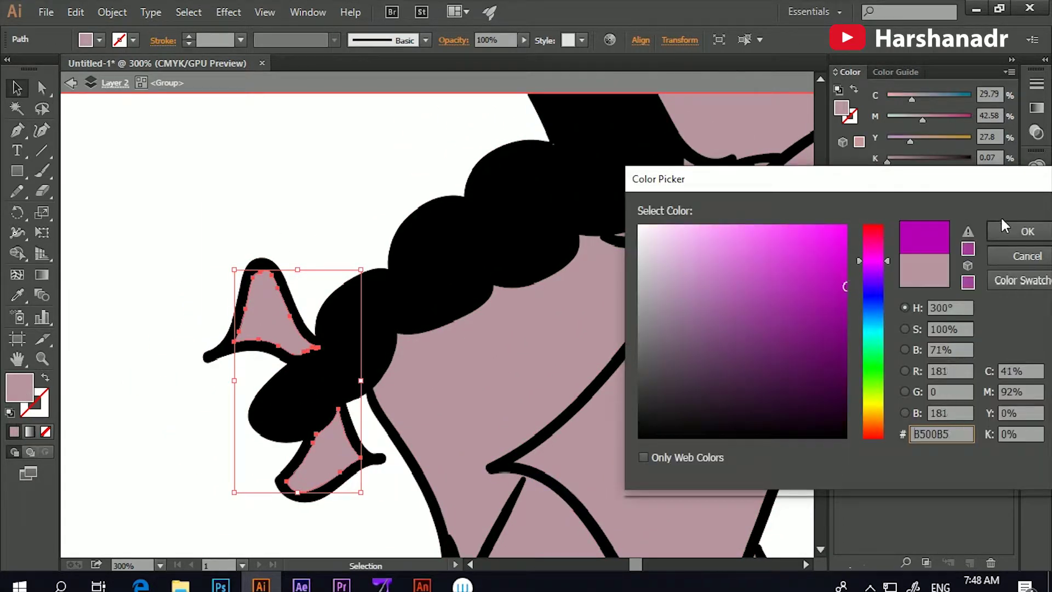
pyautogui.click(1021, 230)
pyautogui.hotkey('ctrl', 'shift', 'a')
# Step: Select the right braid's bow, undoing an accidental merge of its pieces
pyautogui.moveTo(535, 328); pyautogui.dragTo(530, 327)
pyautogui.click(573, 356)
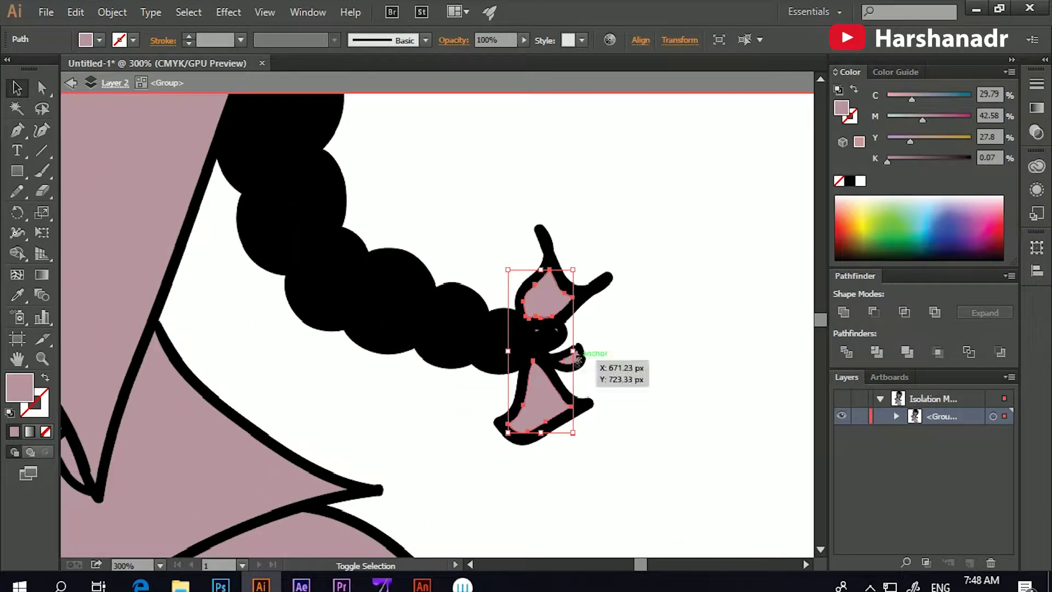
pyautogui.hotkey('ctrl', 'shift', 'a')
pyautogui.hotkey('ctrl', 'a')
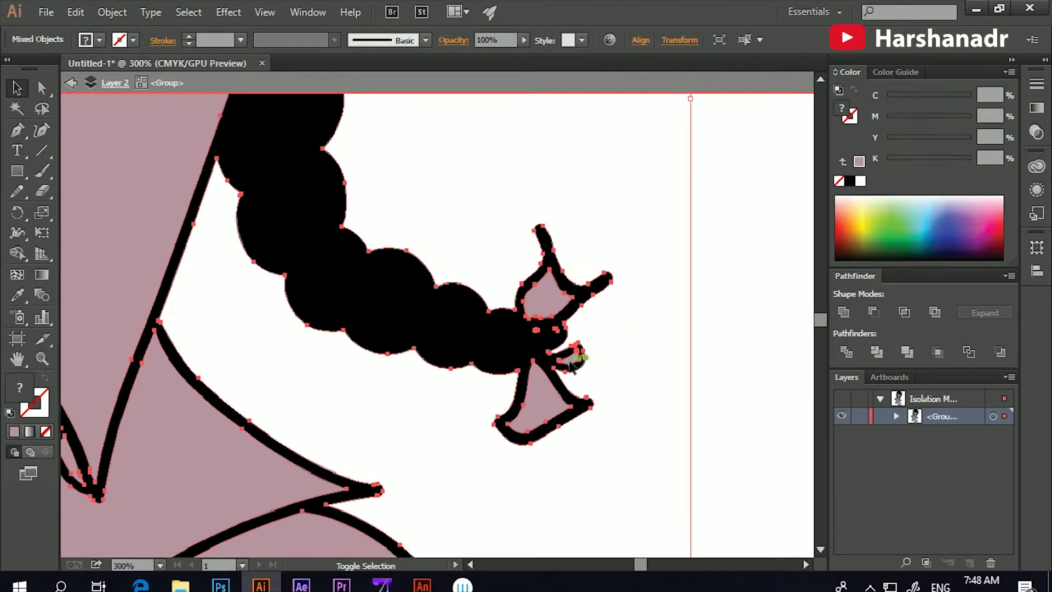
pyautogui.hotkey('ctrl', '8')
pyautogui.hotkey('ctrl', '+')
pyautogui.hotkey('ctrl', '+')
pyautogui.hotkey('ctrl', 'z')
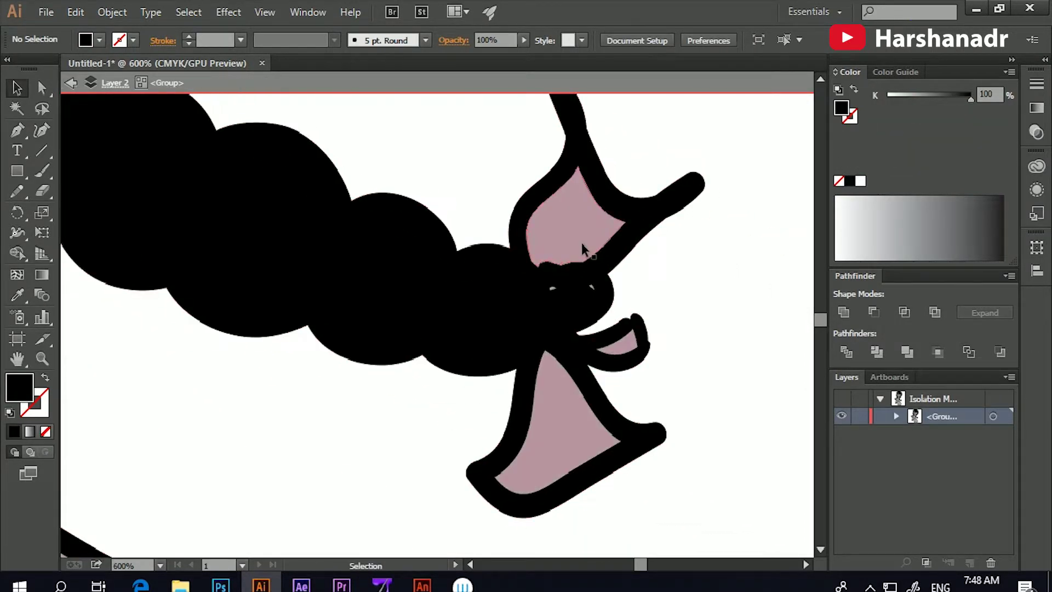
# Step: Fill the right bow pieces purple, Eyedroppering the colour onto the small piece
pyautogui.click(606, 235)
pyautogui.doubleClick(19, 388)
pyautogui.press('Return')
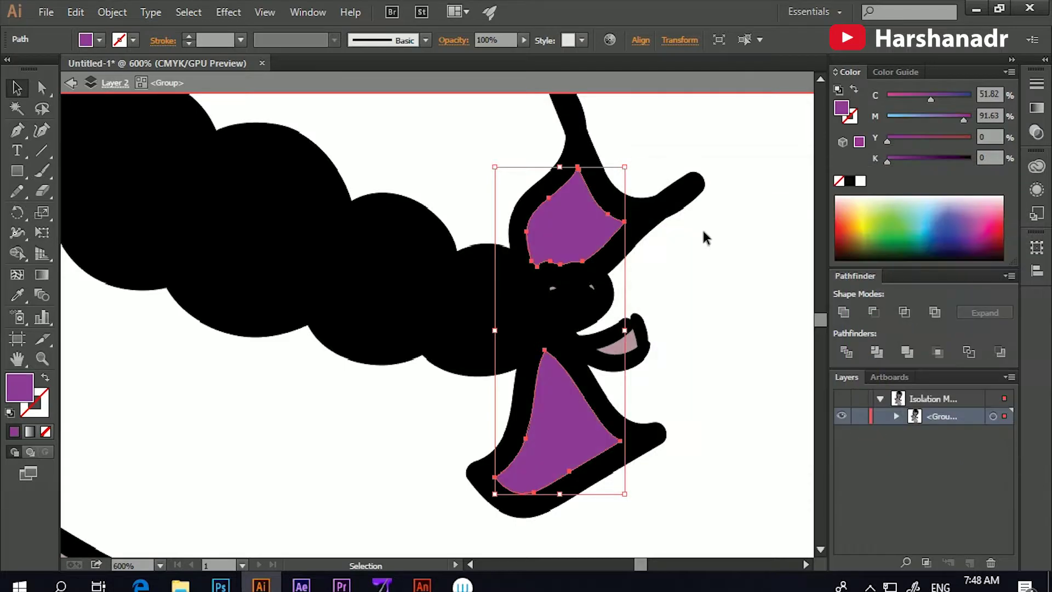
pyautogui.doubleClick(623, 346)
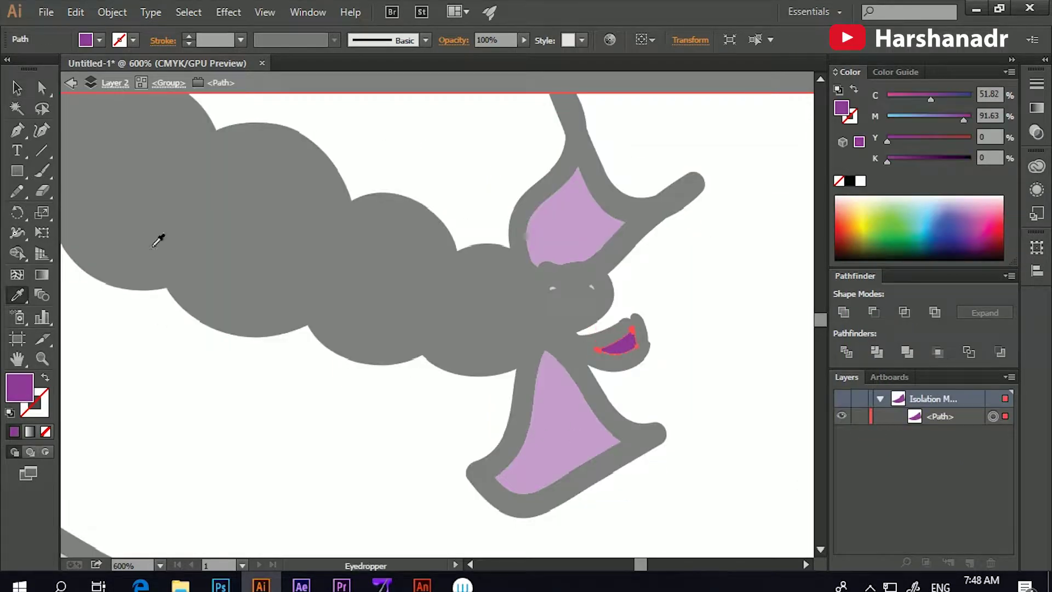
pyautogui.doubleClick(294, 341)
pyautogui.hotkey('ctrl', '-')
pyautogui.hotkey('ctrl', '-')
pyautogui.hotkey('ctrl', '-')
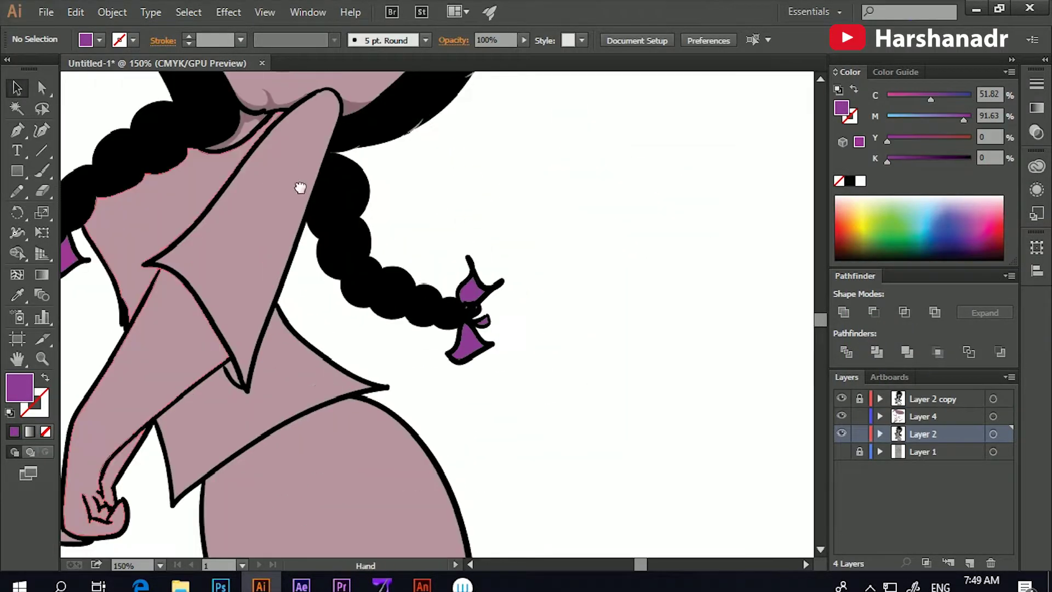
# Step: Enter the artwork group and fill the shirt with yellow hex E0C10A
pyautogui.scroll(3, 461, 296)
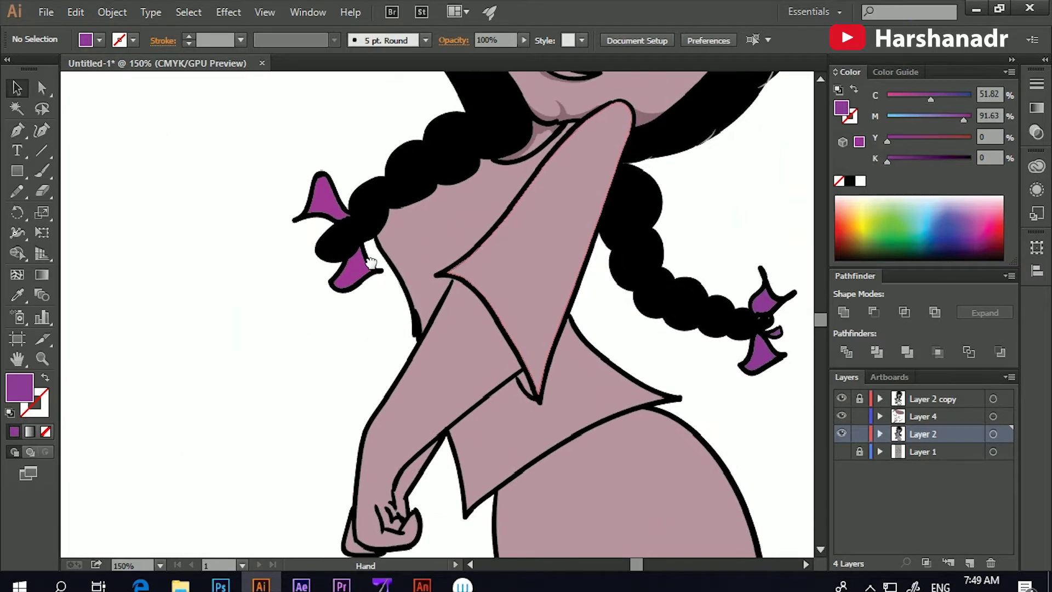
pyautogui.press('v')
pyautogui.click(442, 242)
pyautogui.doubleClick(443, 241)
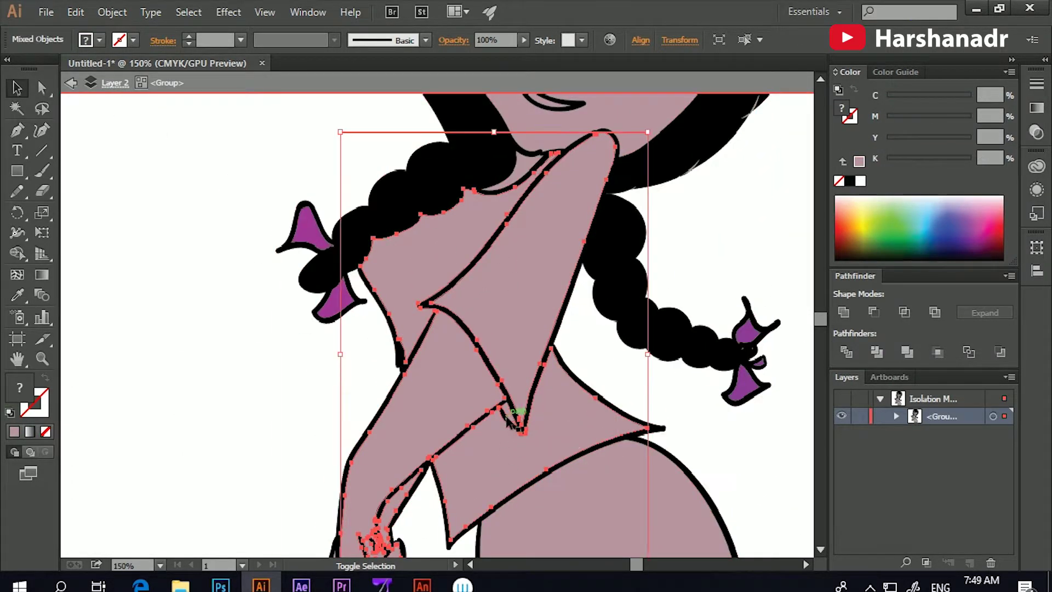
pyautogui.doubleClick(20, 388)
pyautogui.write('E0C10A')
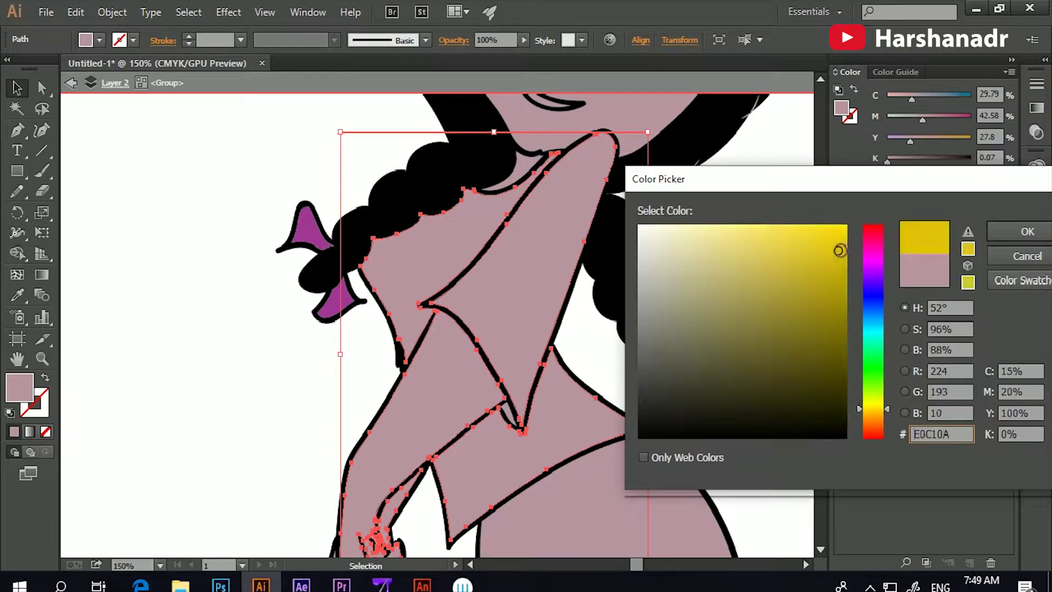
pyautogui.click(987, 237)
pyautogui.click(211, 301)
pyautogui.hotkey('ctrl', '=')
pyautogui.press('n')
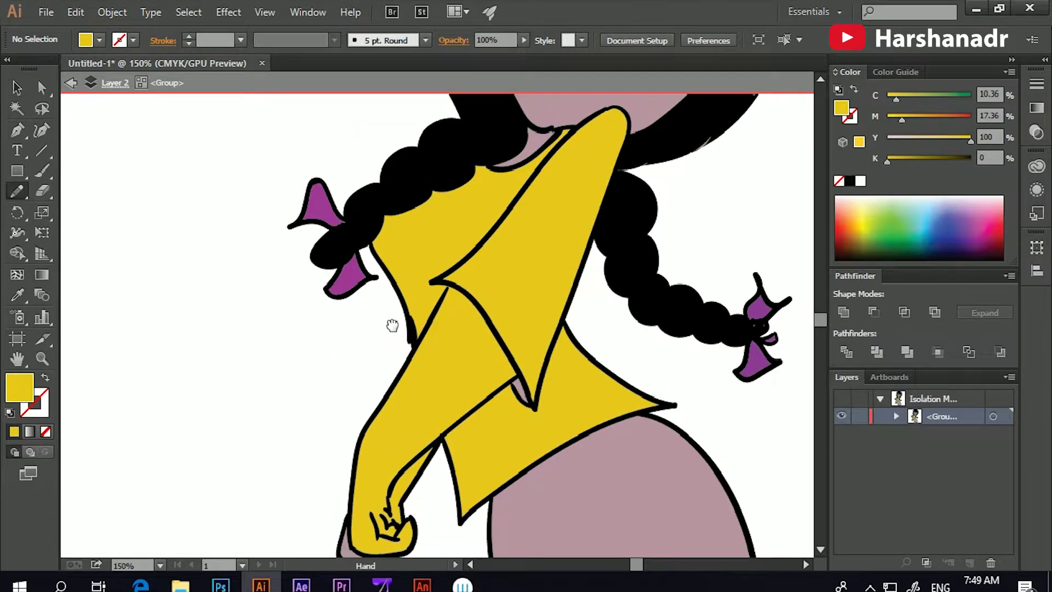
pyautogui.scroll(-1, 461, 248)
pyautogui.hotkey('ctrl', '=')
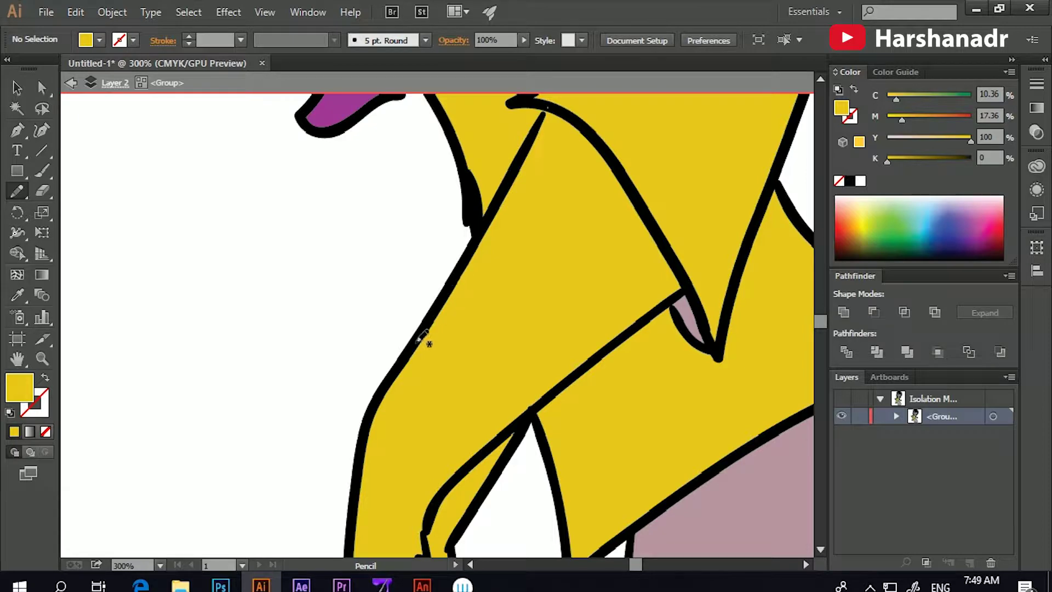
# Step: Draw a pink skin arm shape over the shirt, send it back, and exit the group
pyautogui.moveTo(361, 471)
pyautogui.mouseDown()
pyautogui.moveTo(360, 493)
pyautogui.moveTo(412, 359)
pyautogui.mouseUp()
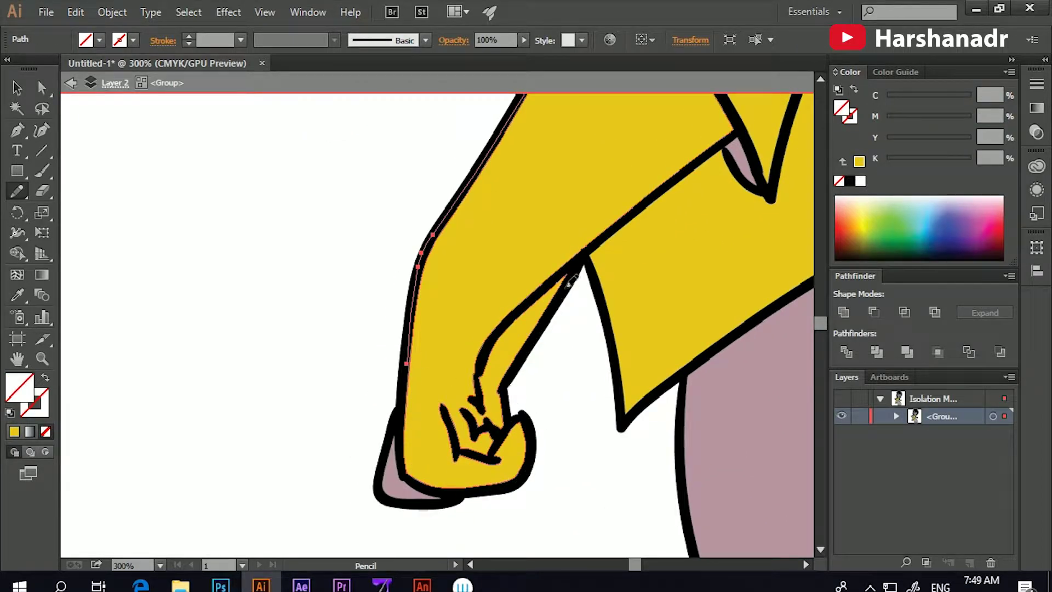
pyautogui.moveTo(748, 121)
pyautogui.mouseDown()
pyautogui.moveTo(599, 348)
pyautogui.moveTo(466, 176)
pyautogui.mouseUp()
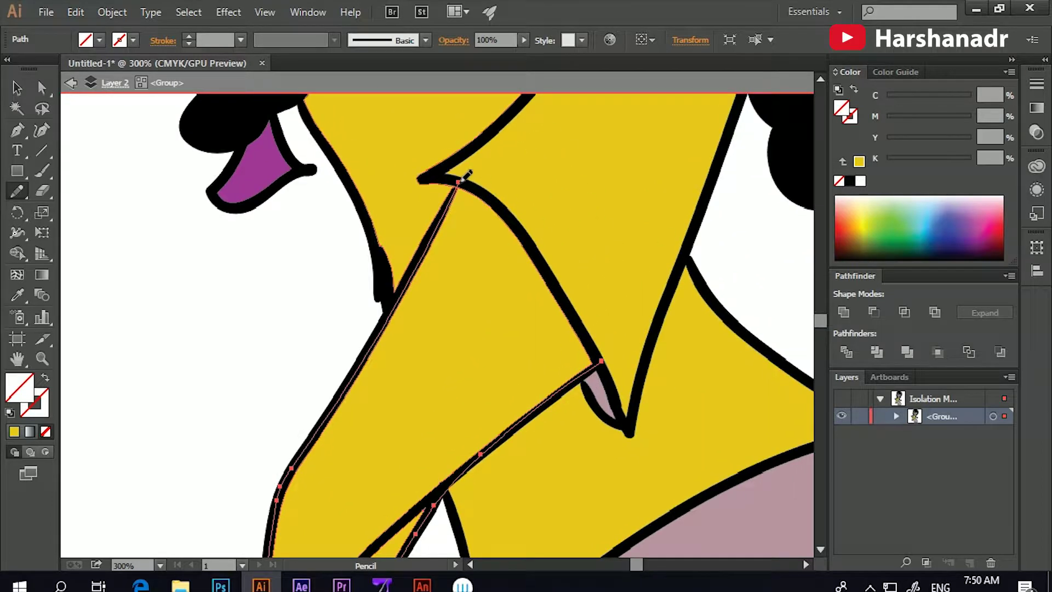
pyautogui.press('i')
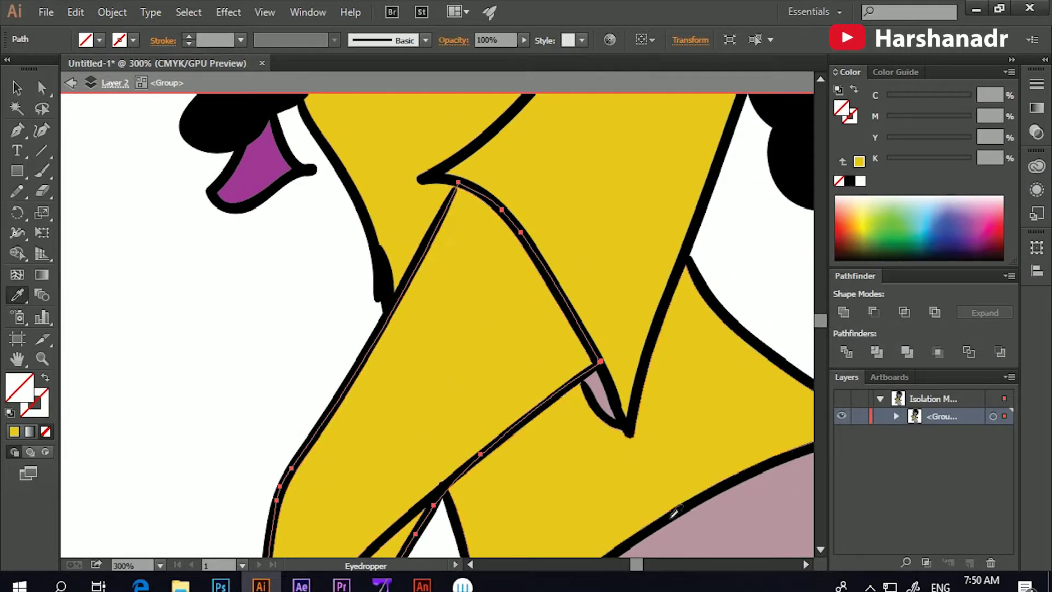
pyautogui.click(712, 510)
pyautogui.press('v')
pyautogui.hotkey('ctrl', 'shift', '[')
pyautogui.hotkey('ctrl', 'shift', 'a')
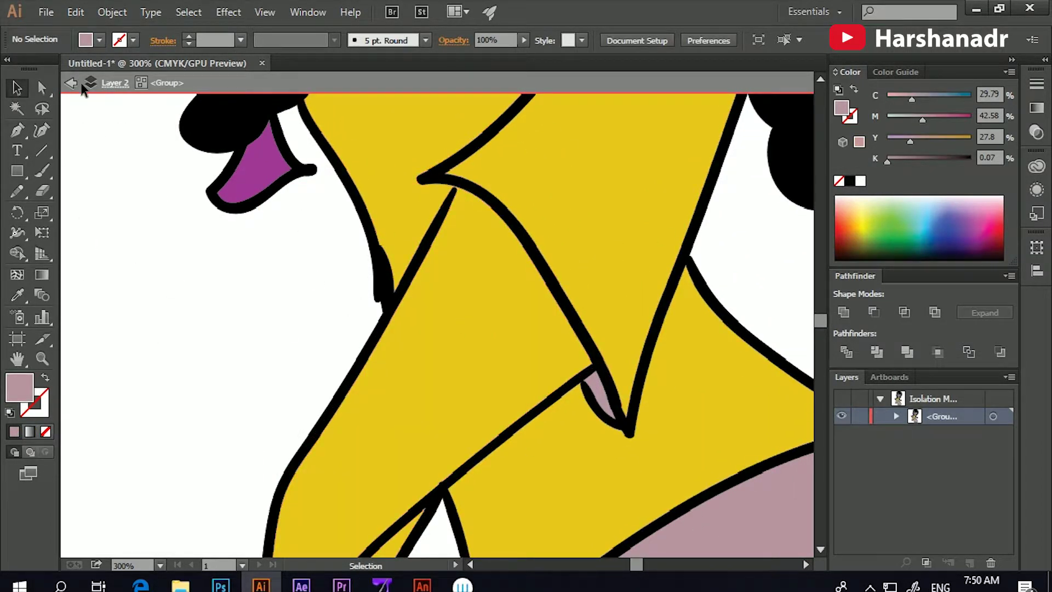
pyautogui.click(82, 87)
# Step: Add a small darker olive shadow in the collar crease
pyautogui.hotkey('ctrl', '1')
pyautogui.scroll(2, 629, 175)
pyautogui.click(17, 190)
pyautogui.hotkey('ctrl', '+')
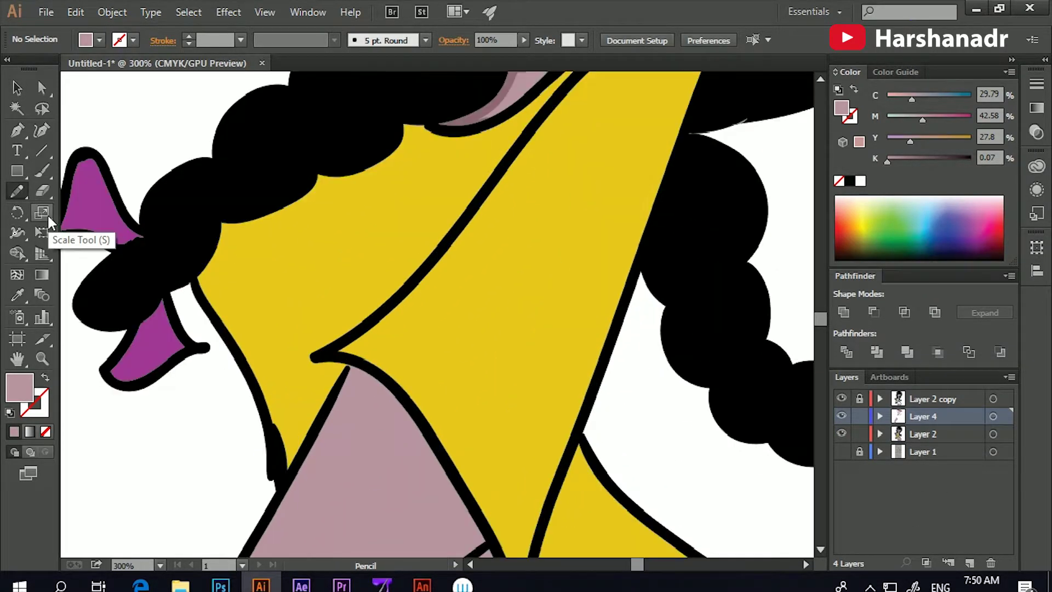
pyautogui.scroll(-3, 41, 203)
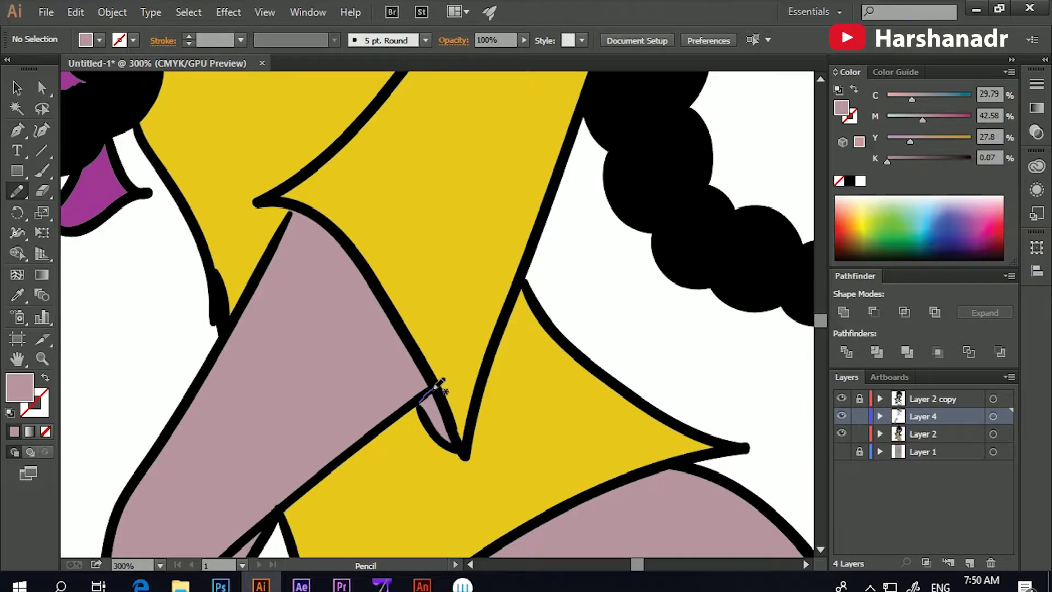
pyautogui.moveTo(438, 384); pyautogui.dragTo(433, 390)
pyautogui.click(17, 294)
pyautogui.click(392, 232)
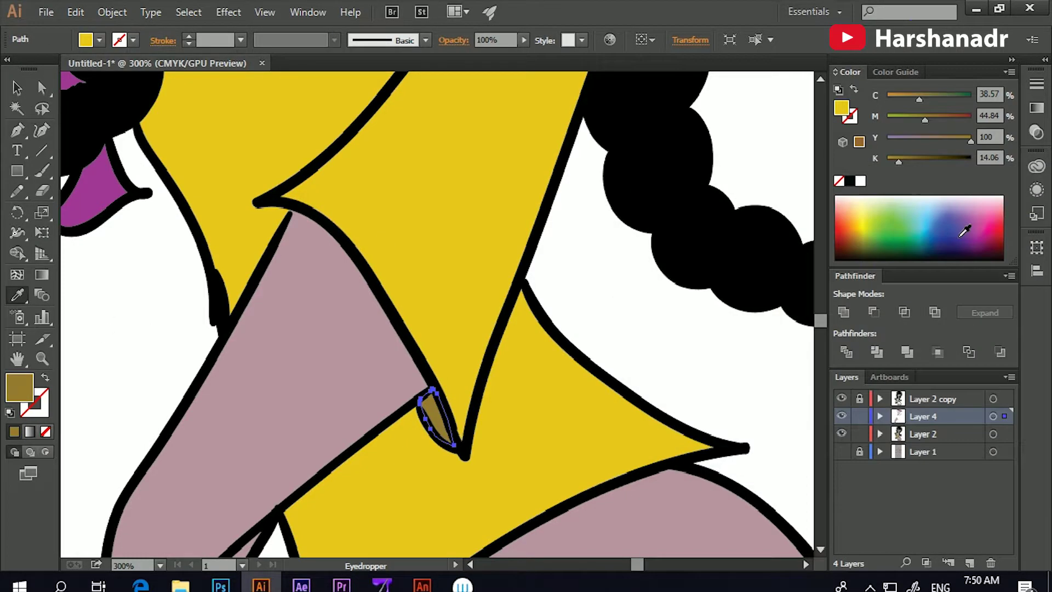
pyautogui.hotkey('ctrl', 'shift', 'a')
# Step: Add a matching olive shadow at the other collar corner
pyautogui.click(42, 170)
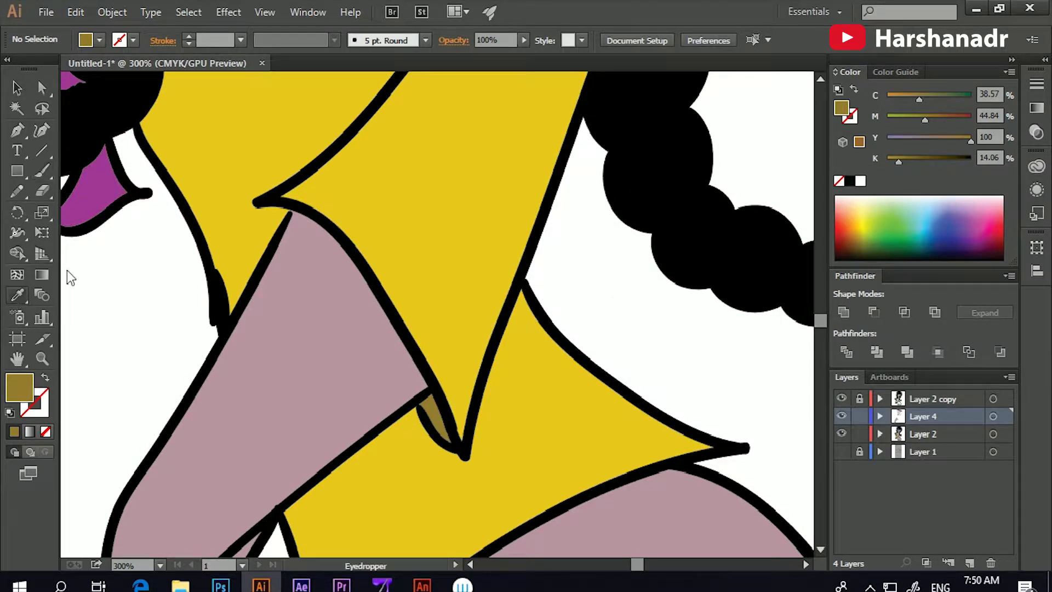
pyautogui.press('d')
pyautogui.click(42, 172)
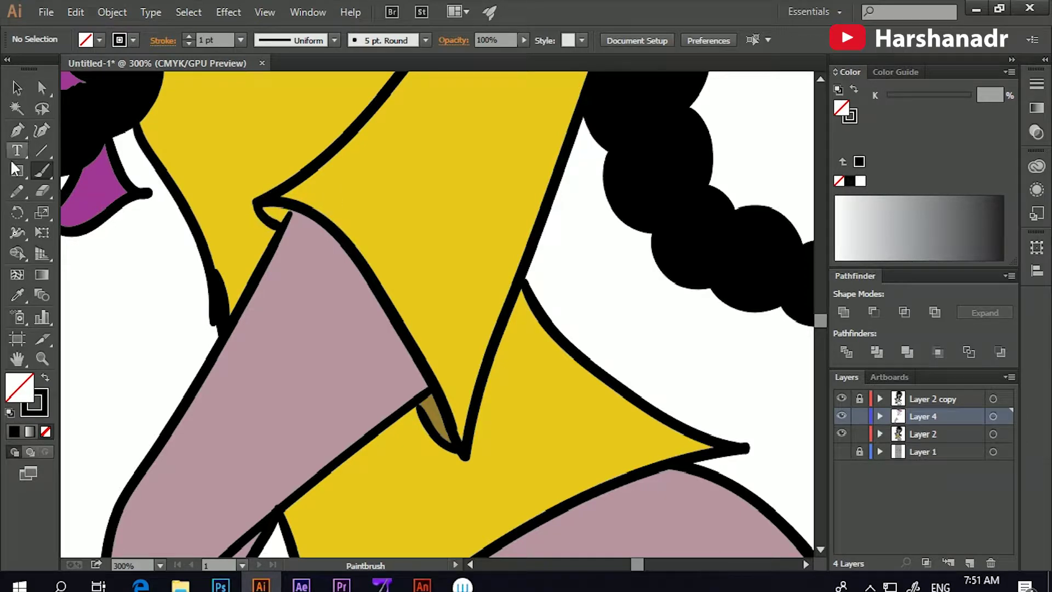
pyautogui.click(17, 191)
pyautogui.moveTo(300, 200); pyautogui.dragTo(296, 204)
pyautogui.press('i')
pyautogui.click(428, 418)
pyautogui.press('v')
pyautogui.hotkey('ctrl', 'shift', 'a')
# Step: Sketch a shading shape along the arm's edge
pyautogui.moveTo(122, 317); pyautogui.dragTo(206, 295)
pyautogui.press('n')
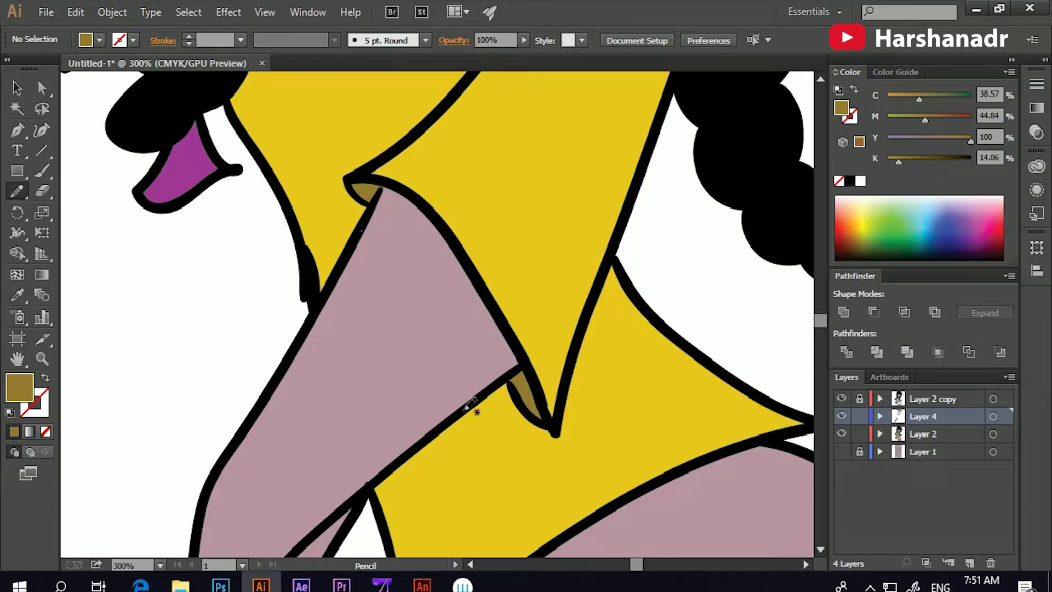
pyautogui.moveTo(343, 270); pyautogui.dragTo(283, 530)
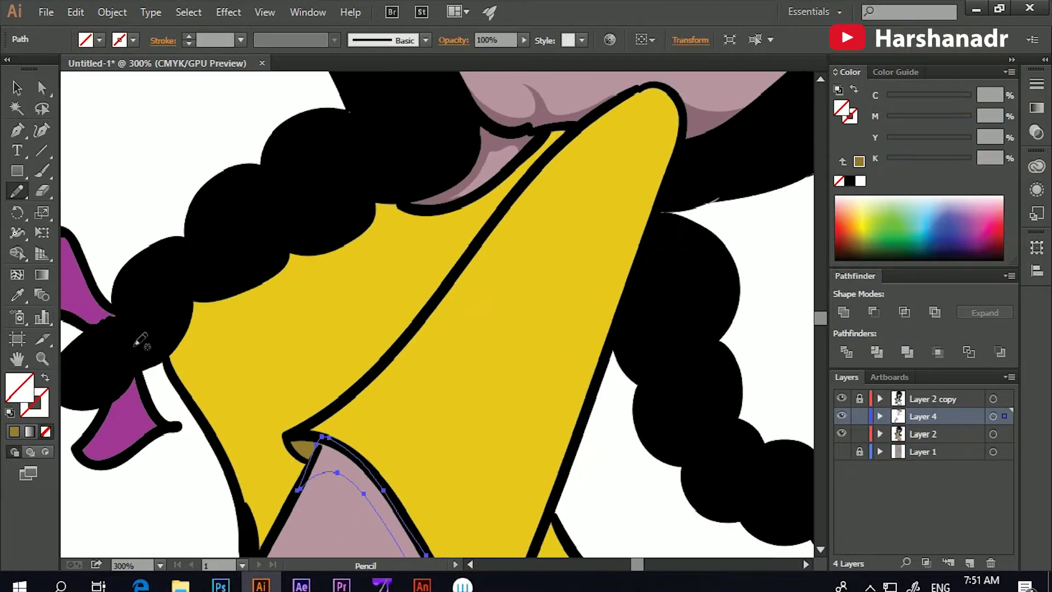
# Step: Fill the arm-edge shading mauve and add shading along the inner arm and fist
pyautogui.press('i')
pyautogui.click(554, 99)
pyautogui.press('v')
pyautogui.hotkey('ctrl', 'shift', 'a')
pyautogui.moveTo(541, 499); pyautogui.dragTo(811, 219)
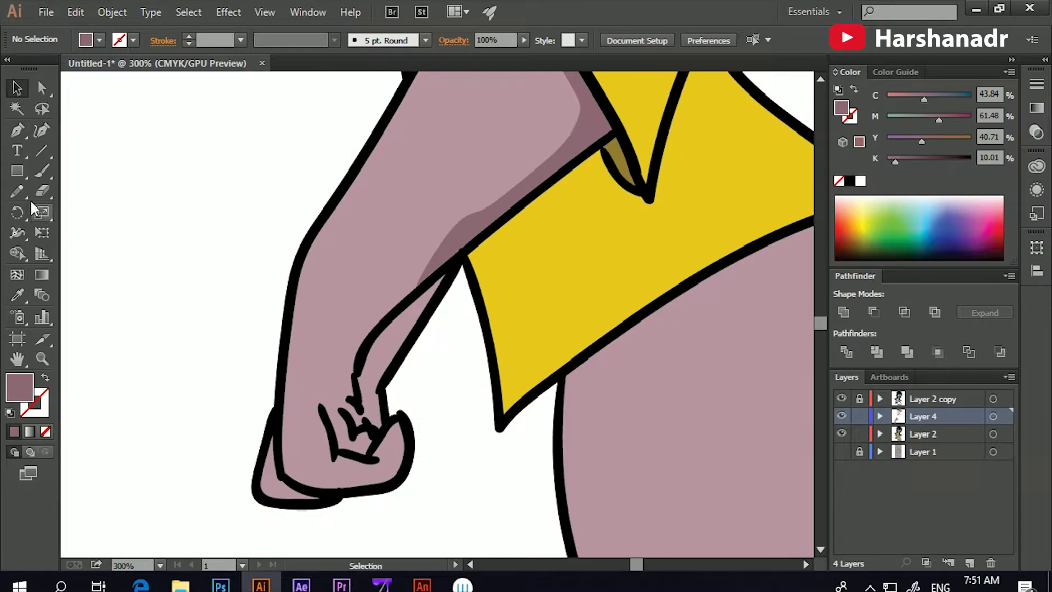
pyautogui.press('n')
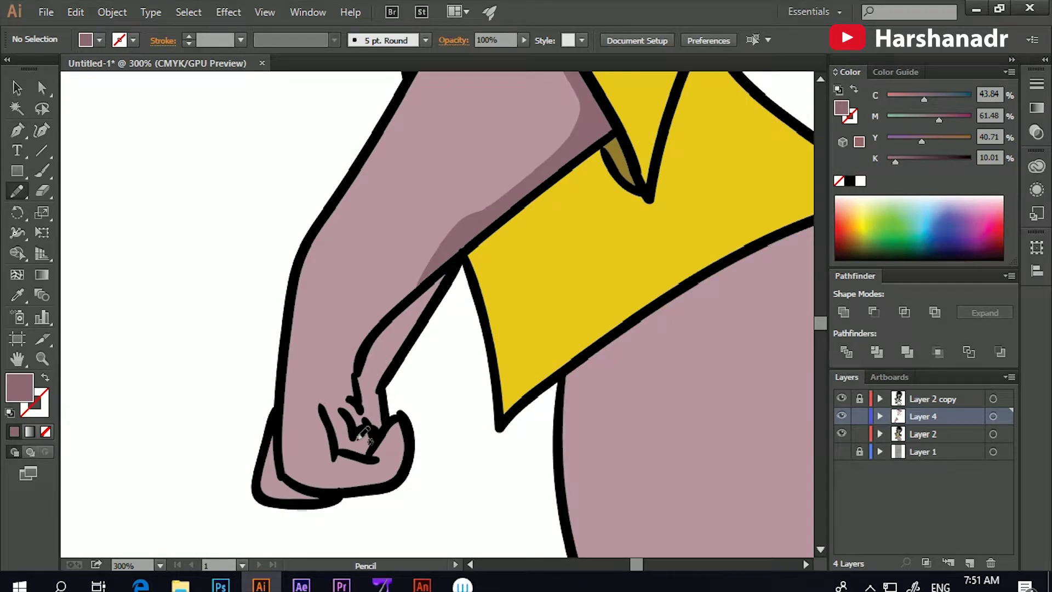
pyautogui.moveTo(420, 292); pyautogui.dragTo(423, 290)
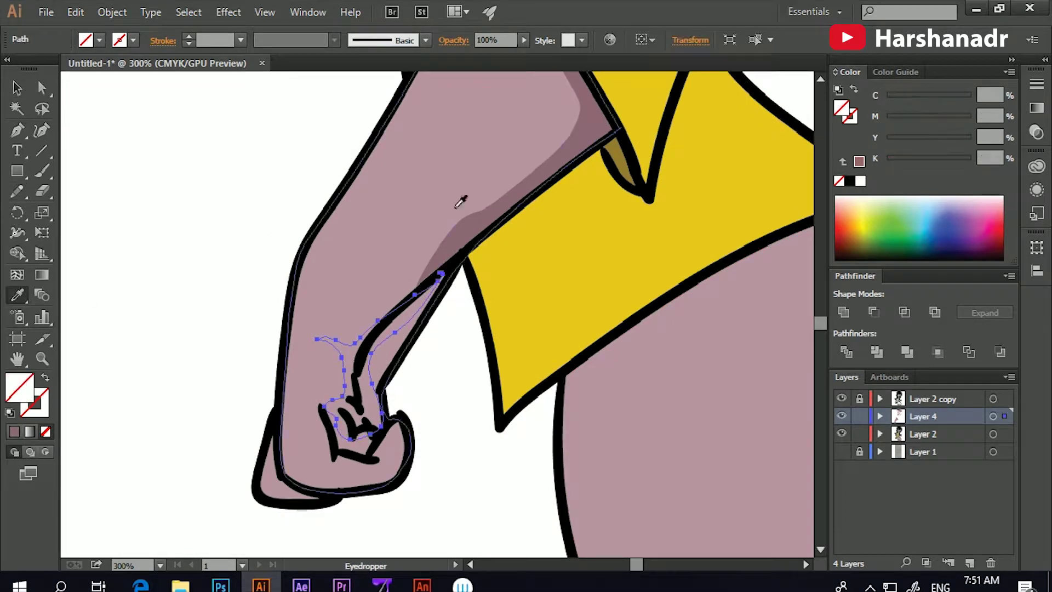
pyautogui.hotkey('ctrl', 'shift', 'a')
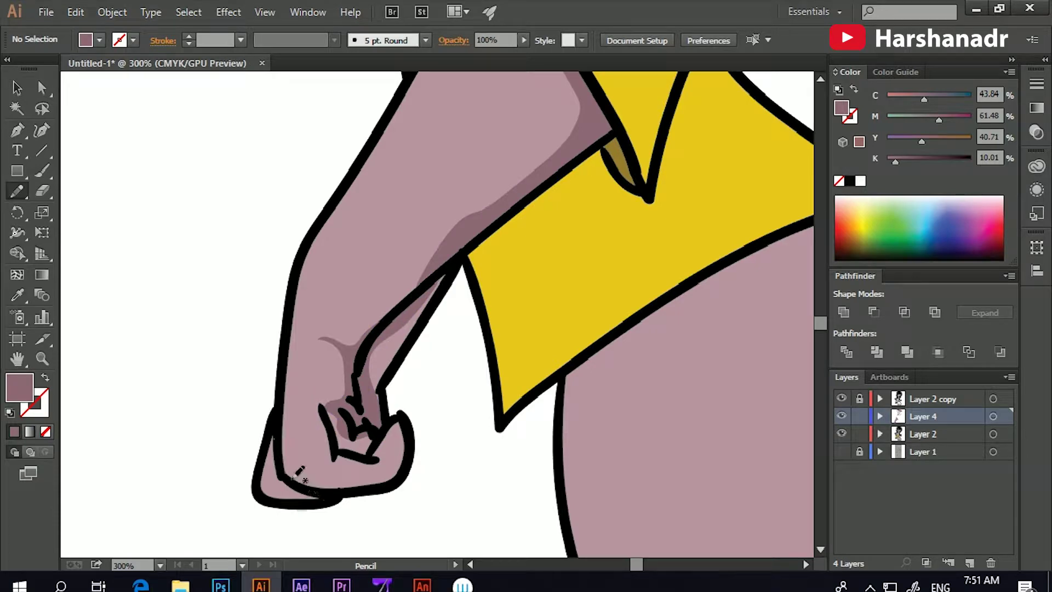
# Step: Add mauve shadows on the fist's lower left and along the arm's left edge
pyautogui.moveTo(277, 437); pyautogui.dragTo(279, 433)
pyautogui.hotkey('ctrl', 'shift', 'a')
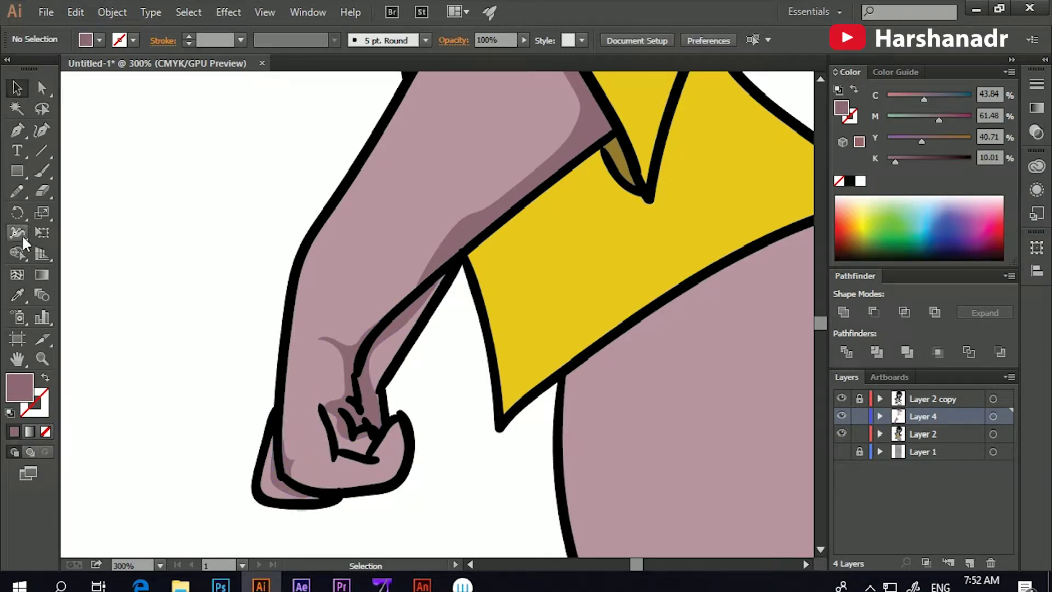
pyautogui.moveTo(350, 460); pyautogui.dragTo(384, 448)
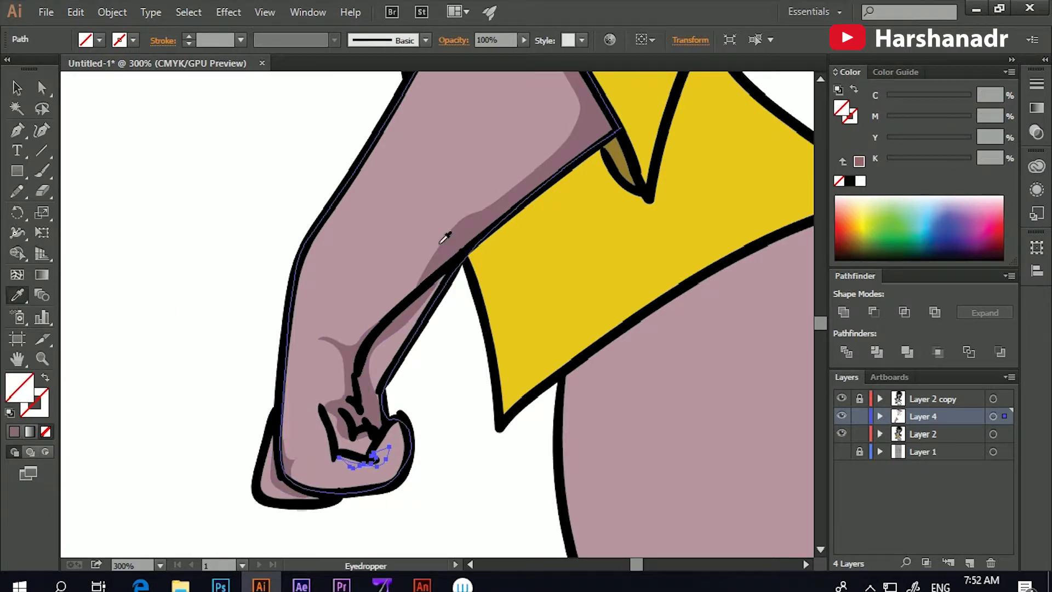
pyautogui.click(17, 87)
pyautogui.moveTo(225, 185); pyautogui.dragTo(183, 326)
pyautogui.press('n')
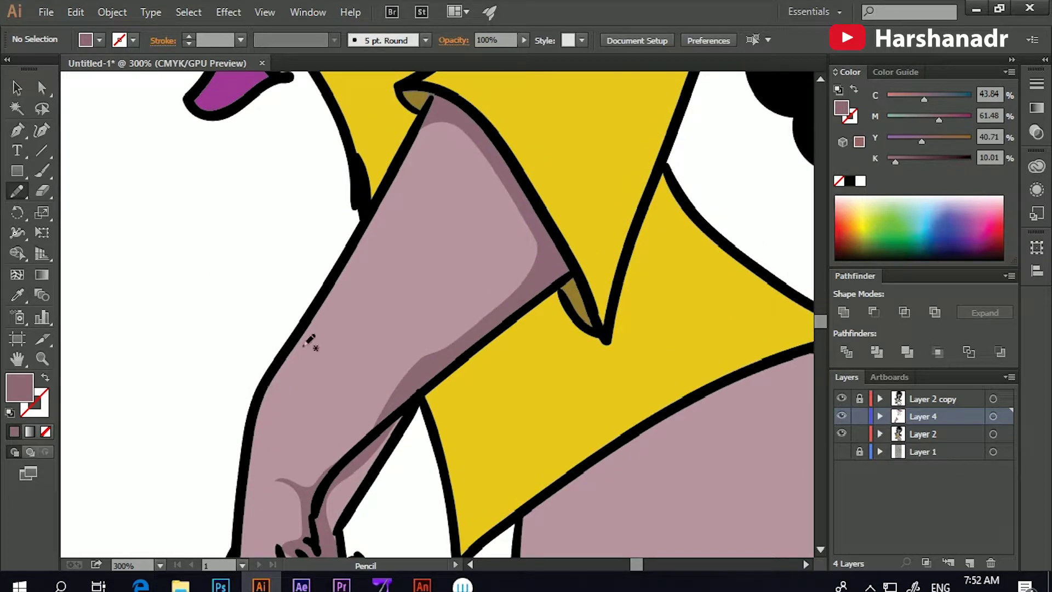
pyautogui.moveTo(246, 384); pyautogui.dragTo(384, 187)
pyautogui.click(17, 88)
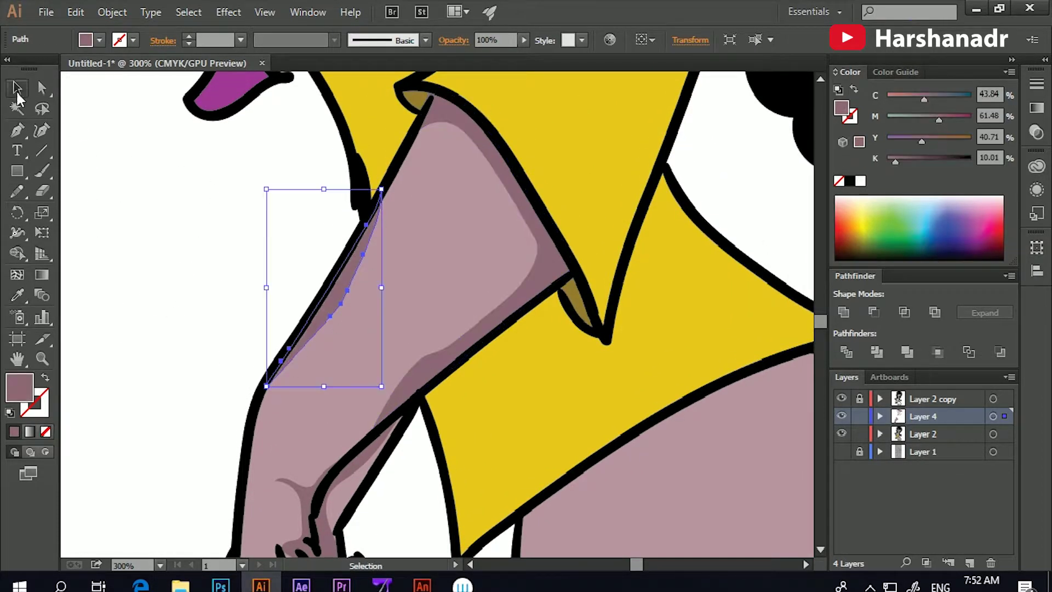
pyautogui.hotkey('ctrl', 'shift', 'a')
# Step: Fill the skirt shape near-black (#0A0506) inside its group
pyautogui.moveTo(546, 256); pyautogui.dragTo(442, 395)
pyautogui.moveTo(525, 182)
pyautogui.mouseDown()
pyautogui.moveTo(524, 373)
pyautogui.moveTo(510, 301)
pyautogui.mouseUp()
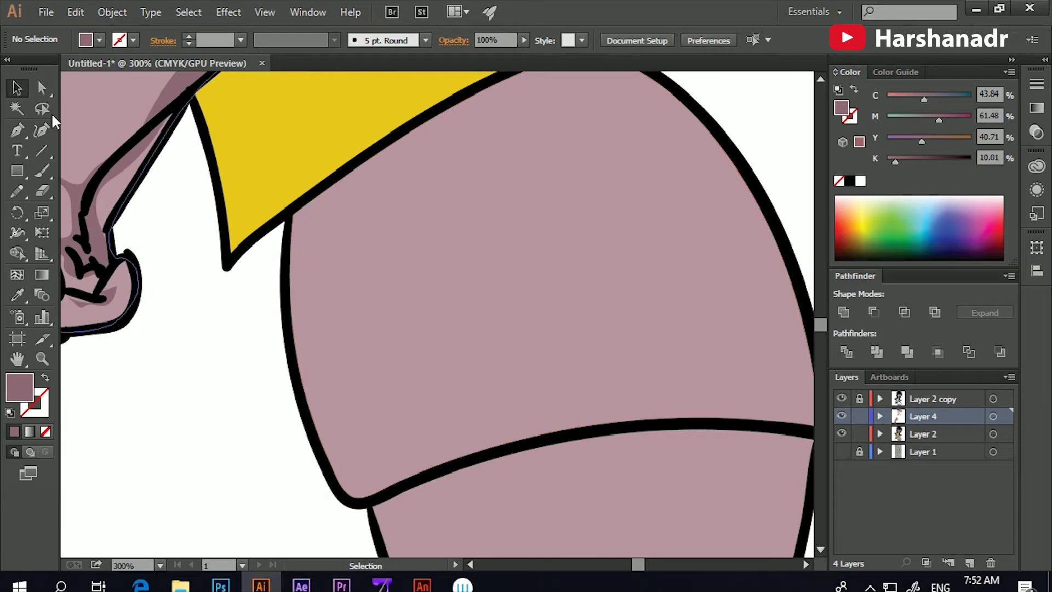
pyautogui.doubleClick(505, 234)
pyautogui.doubleClick(22, 386)
pyautogui.moveTo(732, 389); pyautogui.dragTo(749, 428)
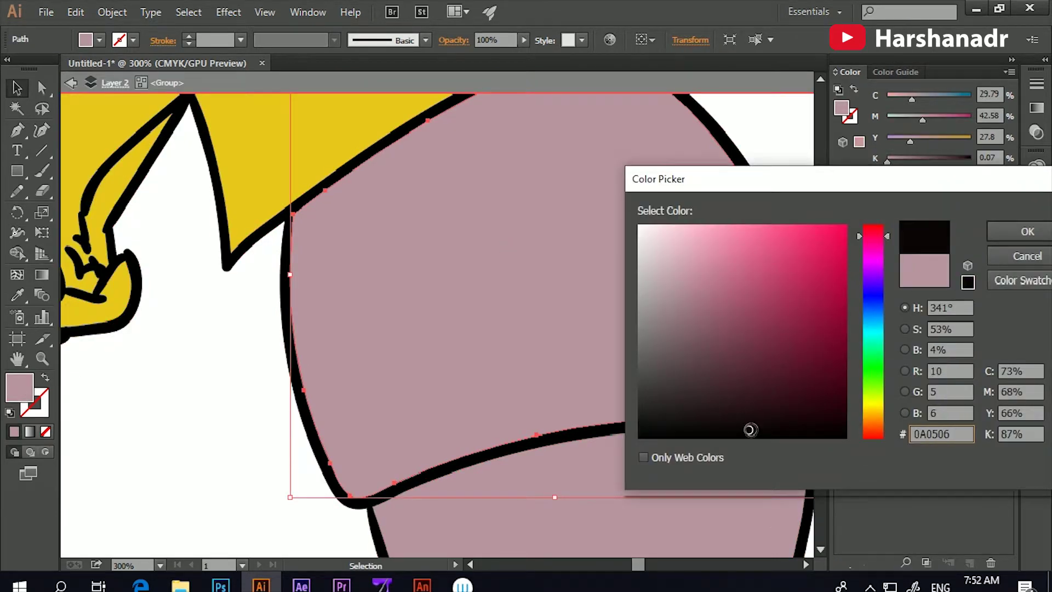
pyautogui.click(1014, 230)
pyautogui.click(206, 376)
# Step: Exit the isolated skirt group and scroll back to the figure
pyautogui.scroll(-3, 211, 328)
pyautogui.scroll(2, 211, 329)
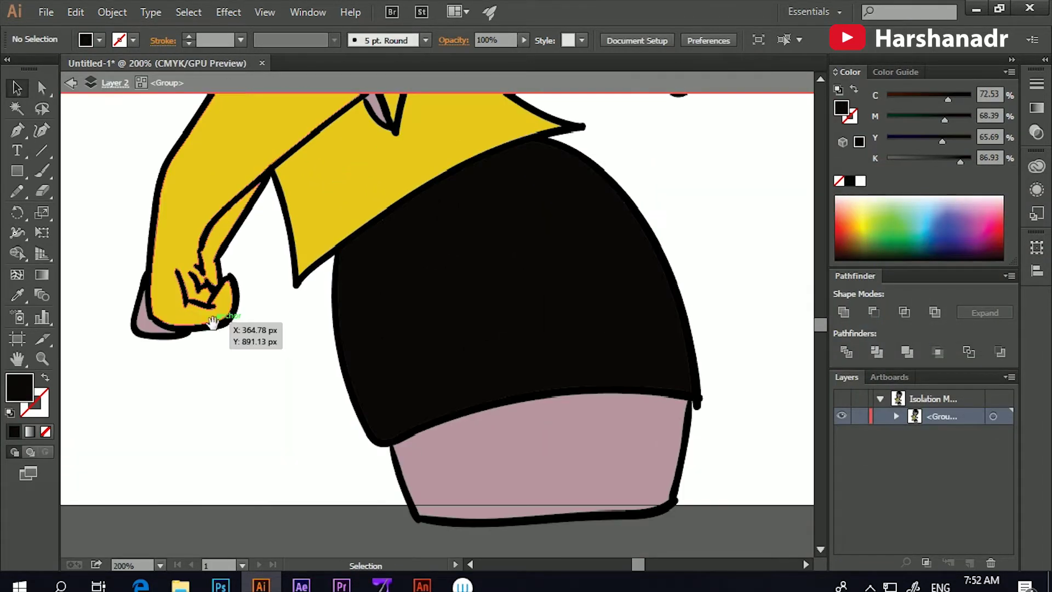
pyautogui.scroll(2, 165, 219)
pyautogui.doubleClick(108, 248)
pyautogui.scroll(-5, 258, 245)
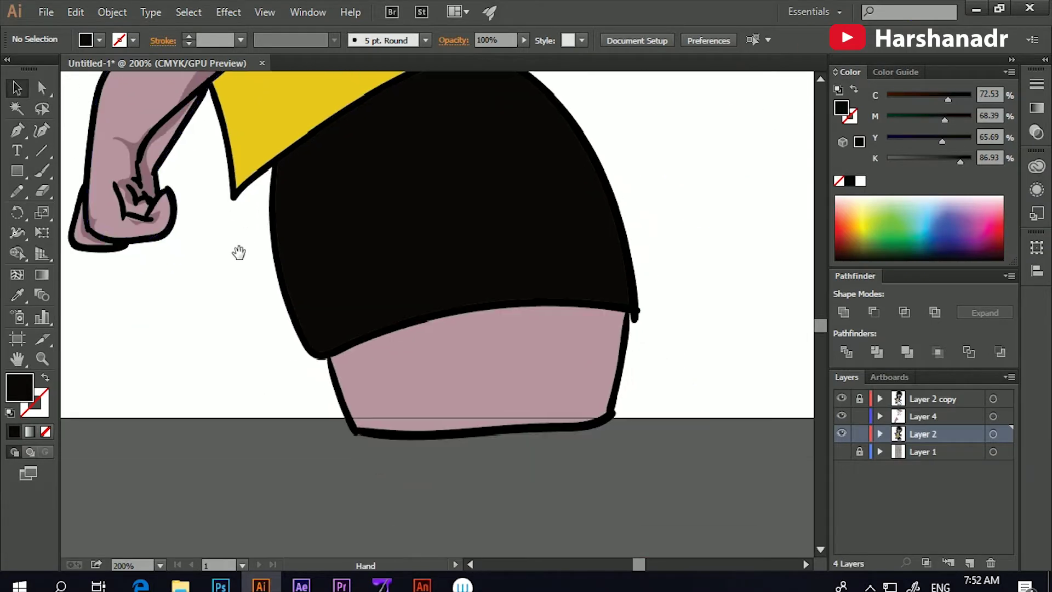
pyautogui.press('n')
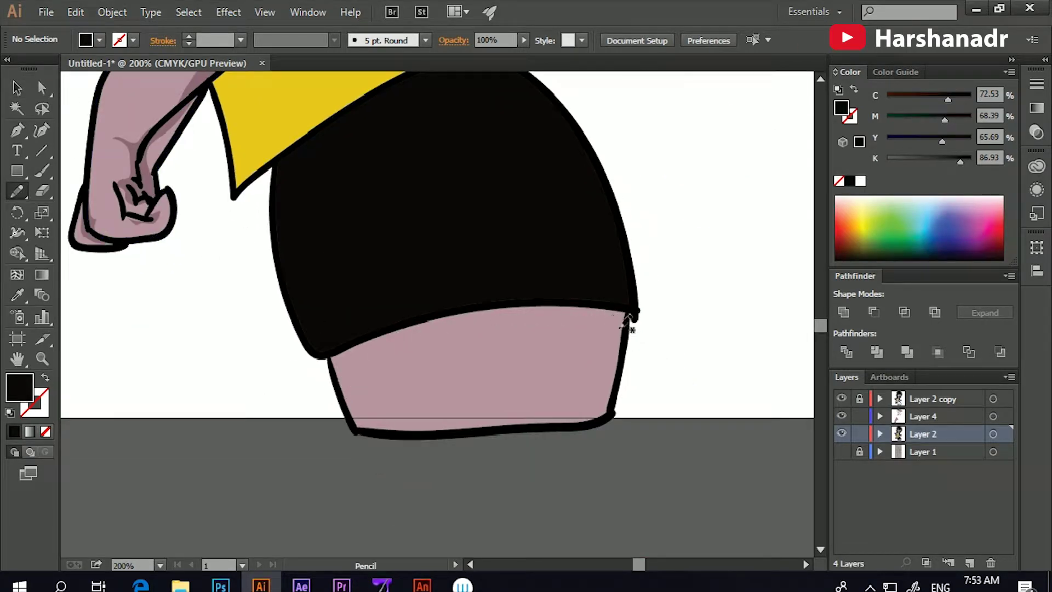
# Step: Draw the leg along the skirt's lower edge and fill it with the arm's pink
pyautogui.moveTo(330, 352); pyautogui.dragTo(630, 314)
pyautogui.press('i')
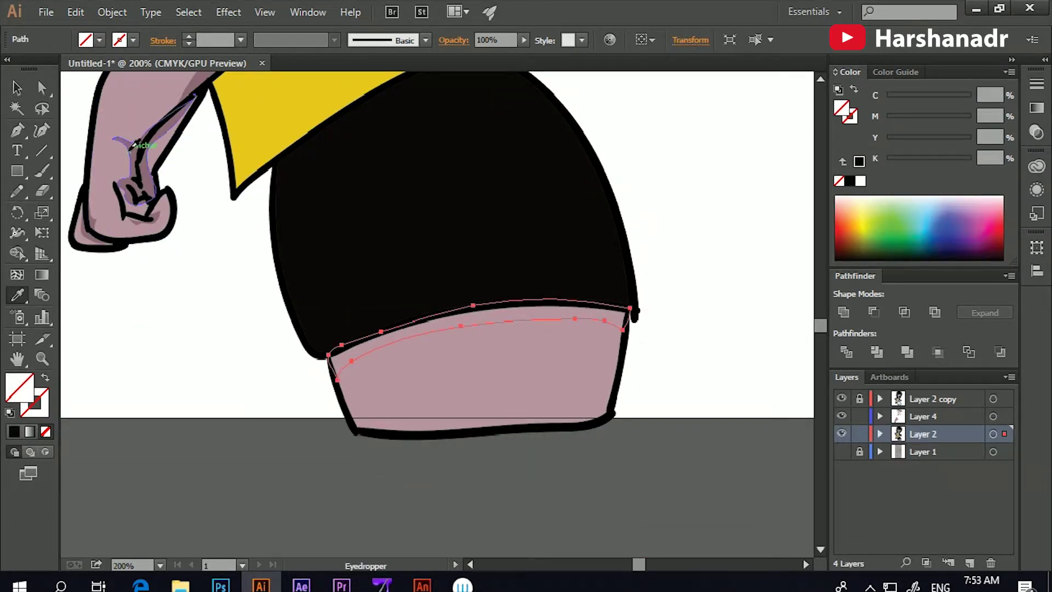
pyautogui.click(129, 147)
pyautogui.press('v')
pyautogui.click(195, 364)
pyautogui.scroll(2, 329, 351)
pyautogui.scroll(3, 335, 359)
pyautogui.scroll(-1, 329, 350)
# Step: Draw a shadow in the gap below the collar, filled with the collar's brown
pyautogui.press('i')
pyautogui.hotkey('ctrl', 'shift', 'a')
pyautogui.press('b')
pyautogui.hotkey('shift', 'x')
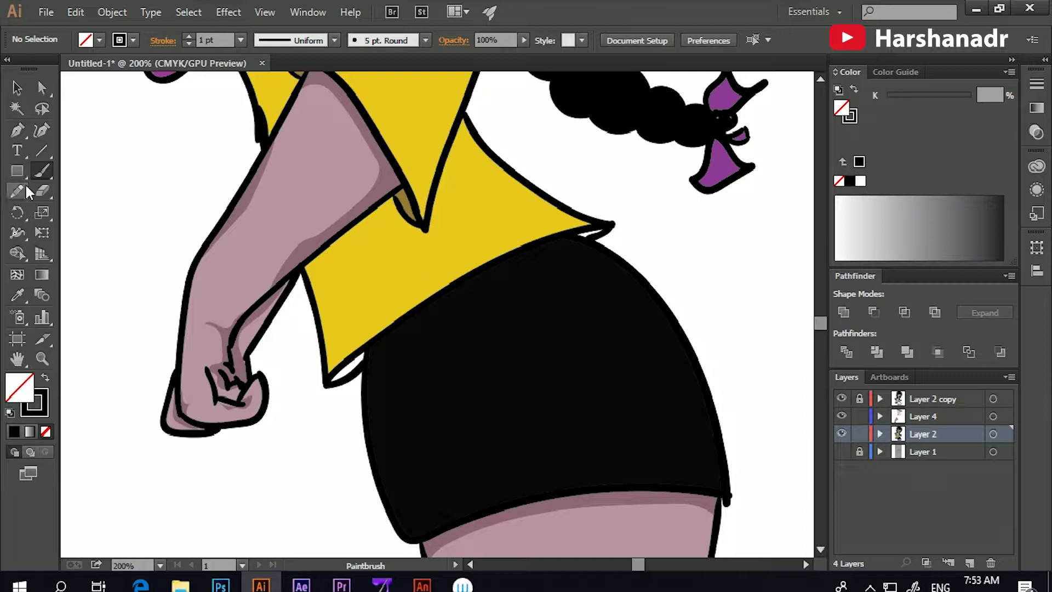
pyautogui.scroll(1, 409, 322)
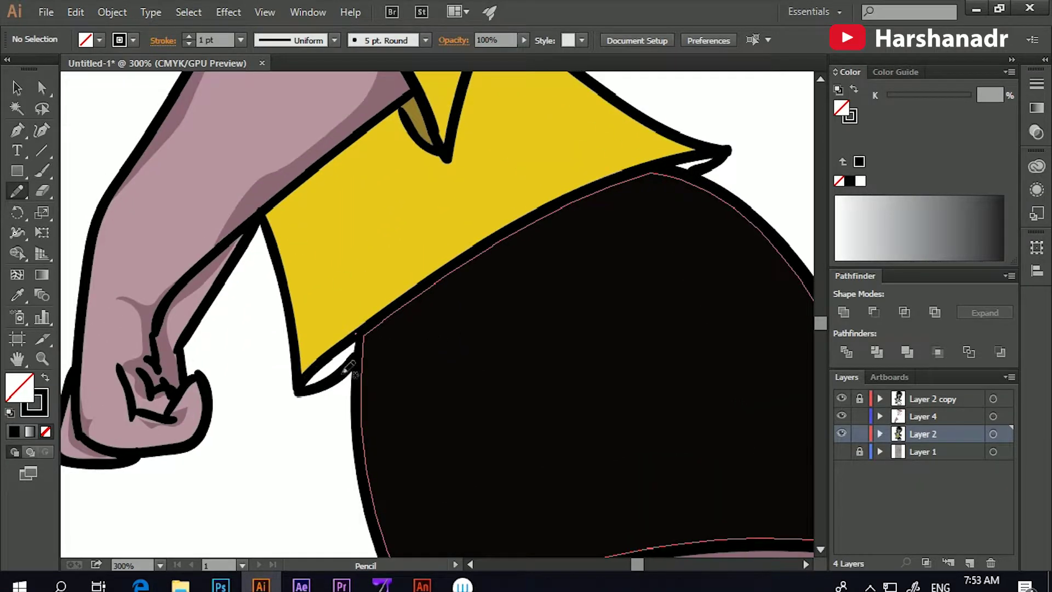
pyautogui.moveTo(363, 331); pyautogui.dragTo(359, 336)
pyautogui.scroll(3, 350, 329)
pyautogui.press('i')
pyautogui.click(433, 191)
# Step: Move the collar shadow into Layer 4 by cutting and pasting in place
pyautogui.press('v')
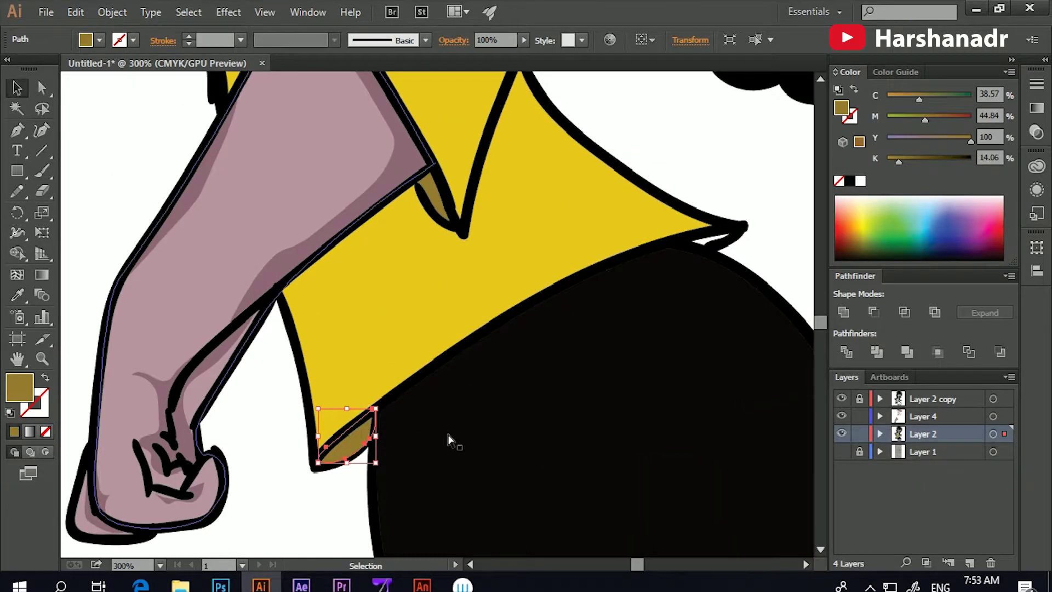
pyautogui.hotkey('ctrl', 'x')
pyautogui.click(929, 417)
pyautogui.hotkey('ctrl', 'f')
pyautogui.hotkey('ctrl', 'shift', 'a')
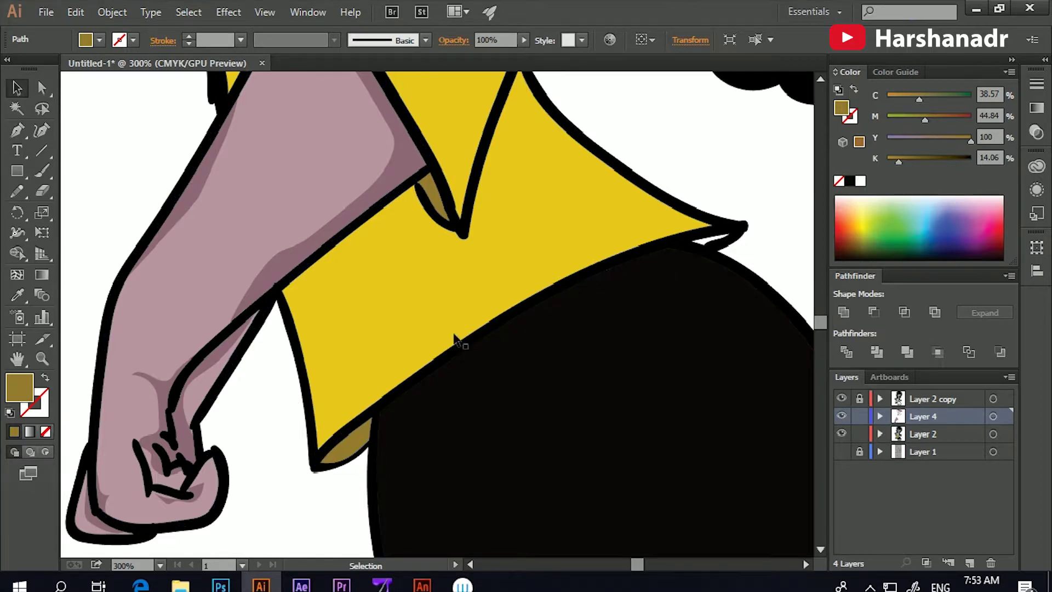
# Step: Add a small brown shadow at the collar tip
pyautogui.moveTo(453, 335); pyautogui.dragTo(319, 395)
pyautogui.press('n')
pyautogui.moveTo(558, 296); pyautogui.dragTo(581, 296)
pyautogui.press('i')
pyautogui.click(299, 258)
pyautogui.press('v')
pyautogui.hotkey('ctrl', 'shift', 'a')
# Step: On a new layer, draw a shadow along the hair's edge on the shirt
pyautogui.moveTo(420, 183)
pyautogui.mouseDown()
pyautogui.moveTo(587, 265)
pyautogui.moveTo(596, 345)
pyautogui.mouseUp()
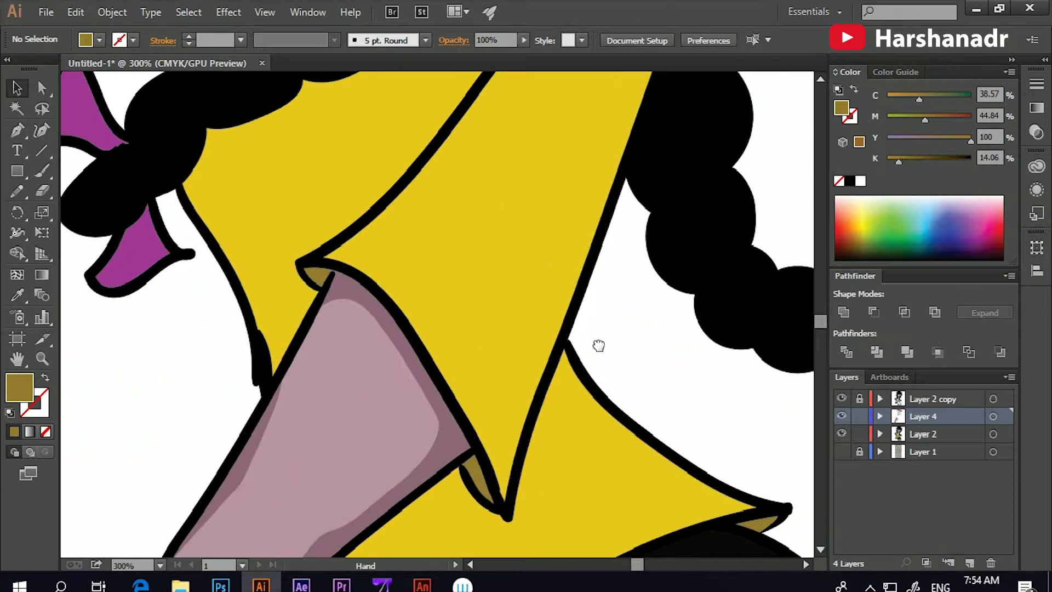
pyautogui.moveTo(597, 219); pyautogui.dragTo(603, 371)
pyautogui.press('n')
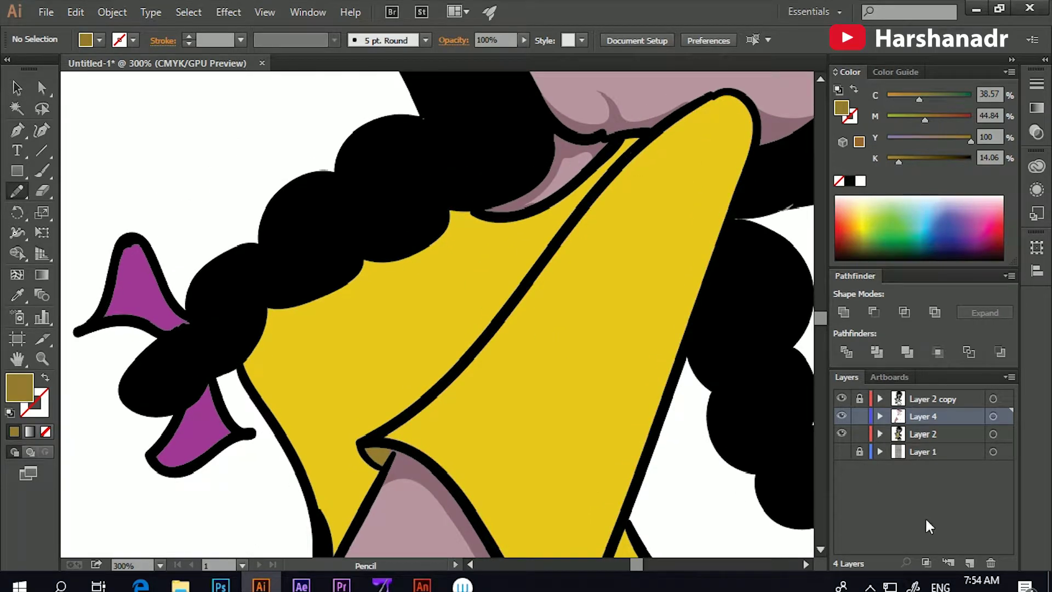
pyautogui.hotkey('ctrl', 'l')
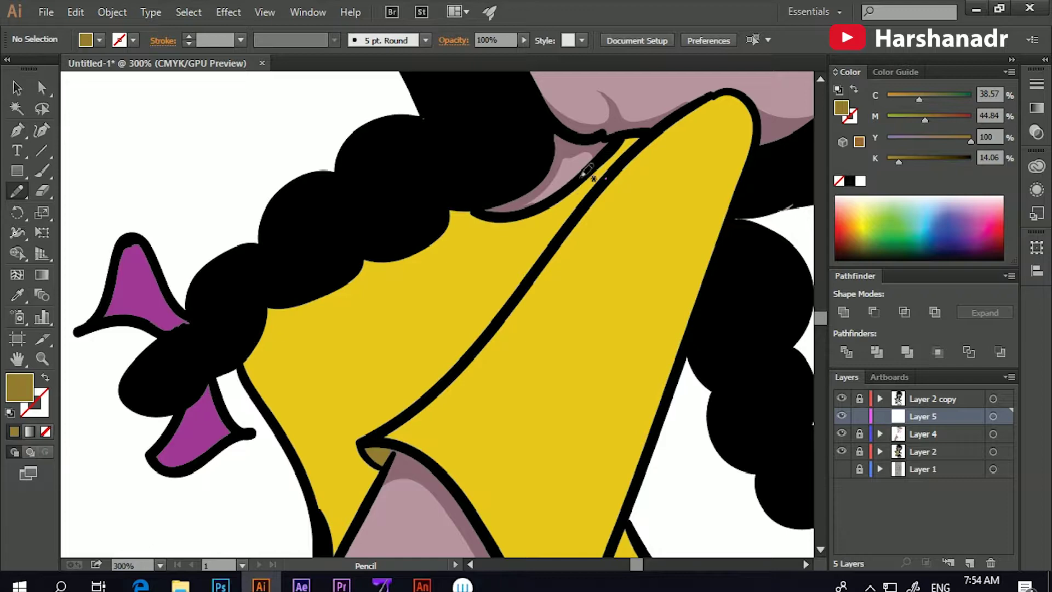
pyautogui.moveTo(647, 133); pyautogui.dragTo(638, 137)
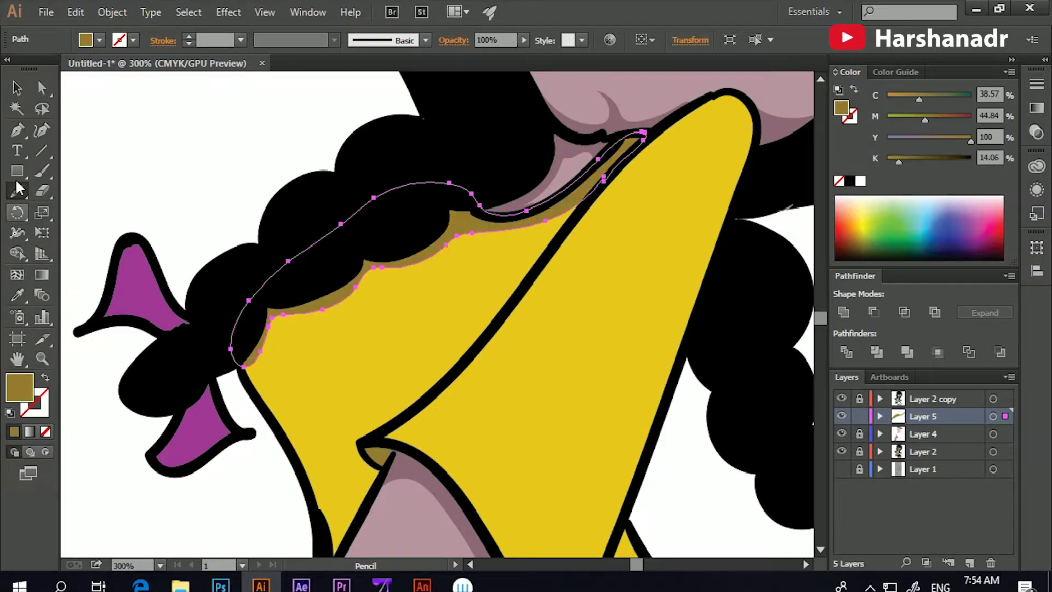
pyautogui.press('v')
pyautogui.hotkey('ctrl', 'shift', 'a')
# Step: Draw a shadow along the neck line at 62% opacity
pyautogui.moveTo(115, 311); pyautogui.dragTo(151, 171)
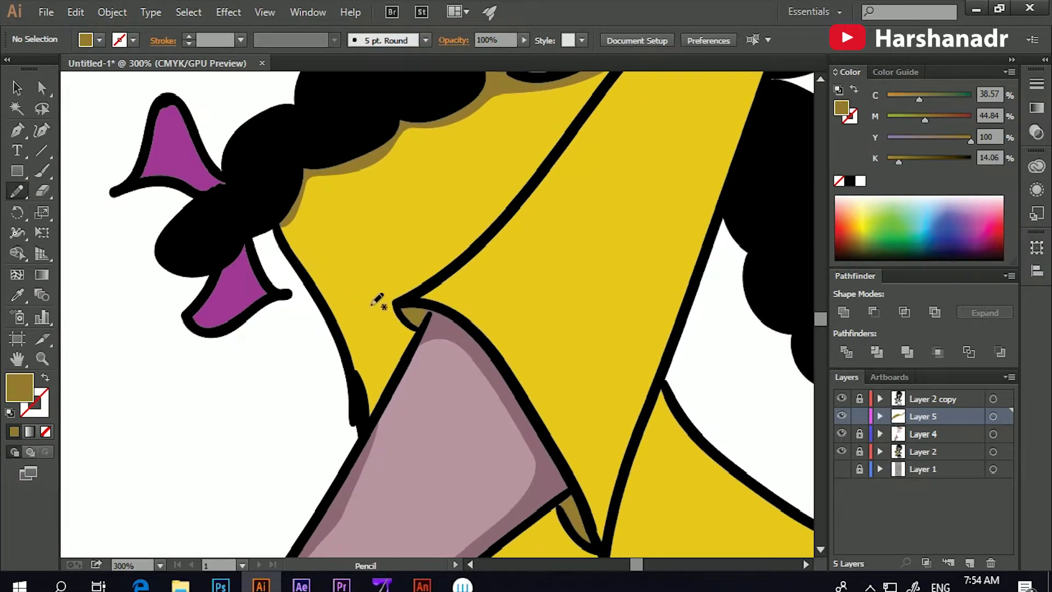
pyautogui.moveTo(299, 264); pyautogui.dragTo(382, 302)
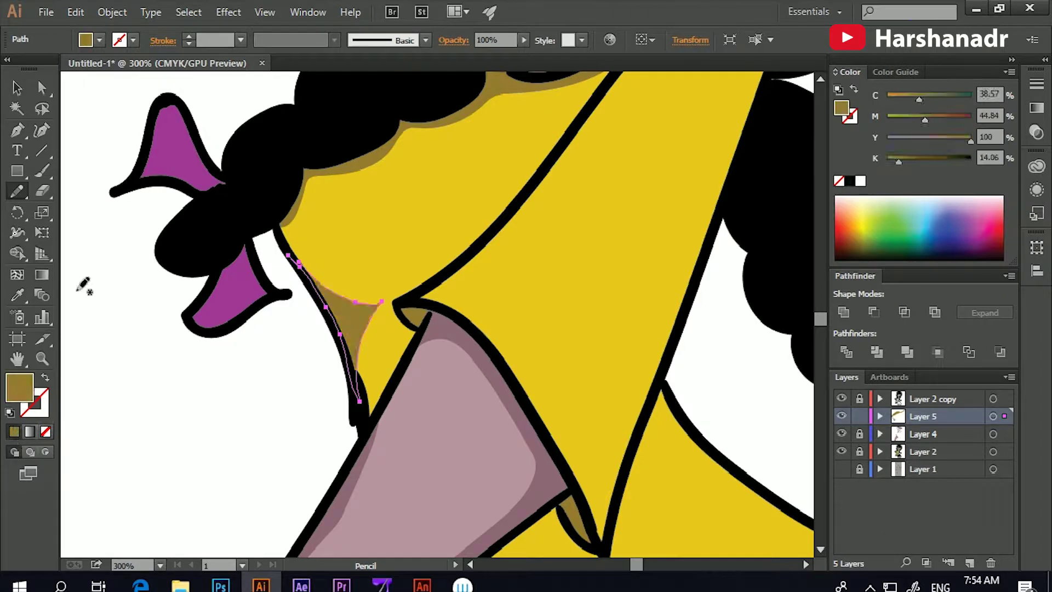
pyautogui.moveTo(516, 44); pyautogui.dragTo(497, 50)
pyautogui.click(16, 88)
pyautogui.click(112, 353)
# Step: Add a closed neck shadow from the collar corner at 68% opacity
pyautogui.hotkey('ctrl', '0')
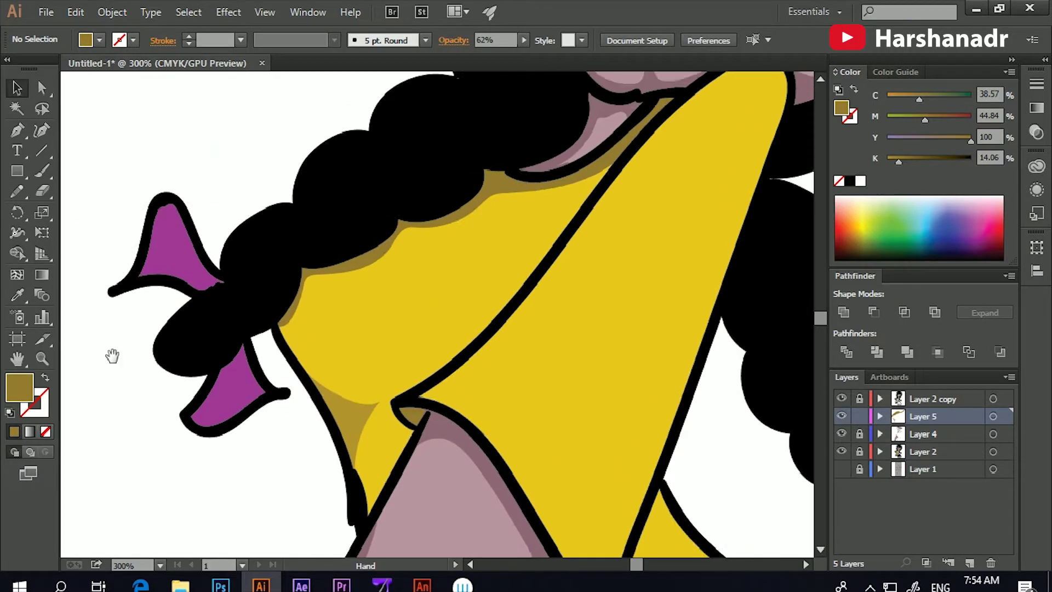
pyautogui.scroll(3, 446, 241)
pyautogui.scroll(1, 351, 356)
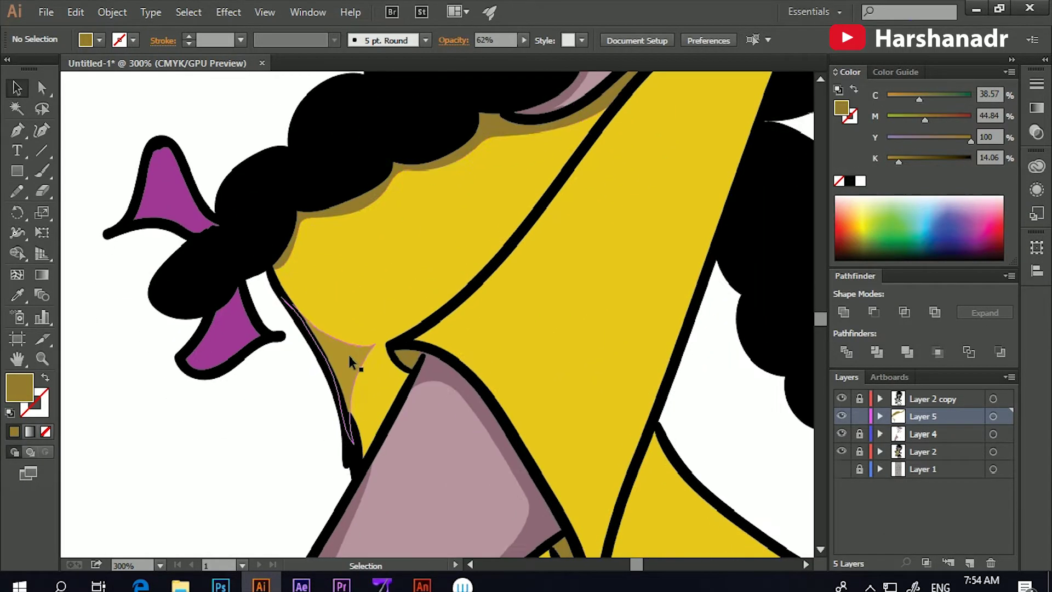
pyautogui.click(17, 191)
pyautogui.moveTo(393, 335); pyautogui.dragTo(318, 342)
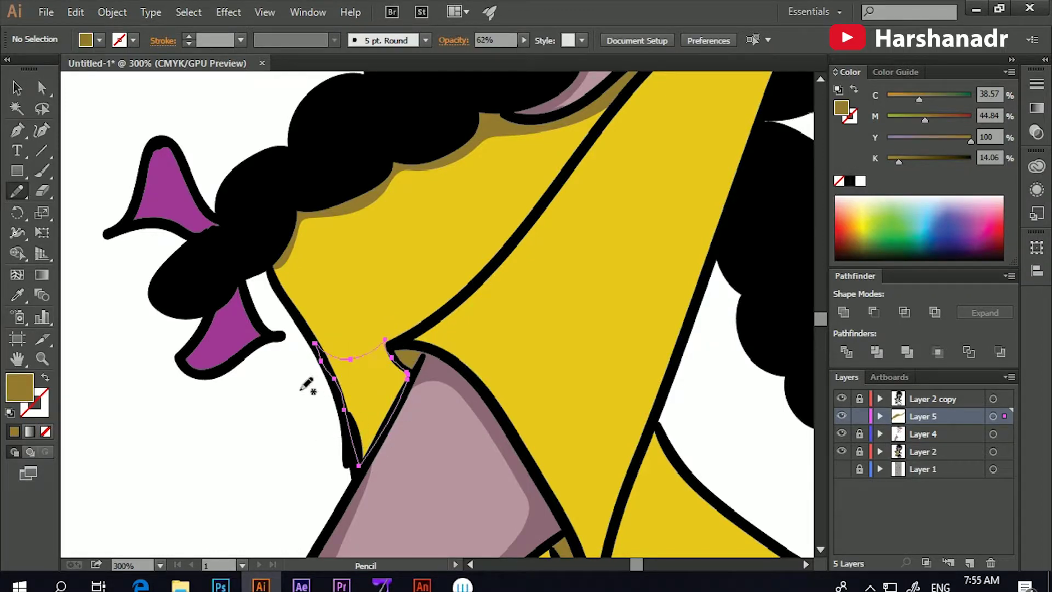
pyautogui.moveTo(361, 456); pyautogui.dragTo(315, 345)
pyautogui.moveTo(517, 54); pyautogui.dragTo(477, 55)
pyautogui.press('v')
pyautogui.click(521, 340)
# Step: Draw a shadow shape beside the other side of the neck
pyautogui.moveTo(521, 340)
pyautogui.mouseDown()
pyautogui.moveTo(400, 350)
pyautogui.moveTo(399, 371)
pyautogui.mouseUp()
pyautogui.click(17, 191)
pyautogui.moveTo(547, 244); pyautogui.dragTo(582, 168)
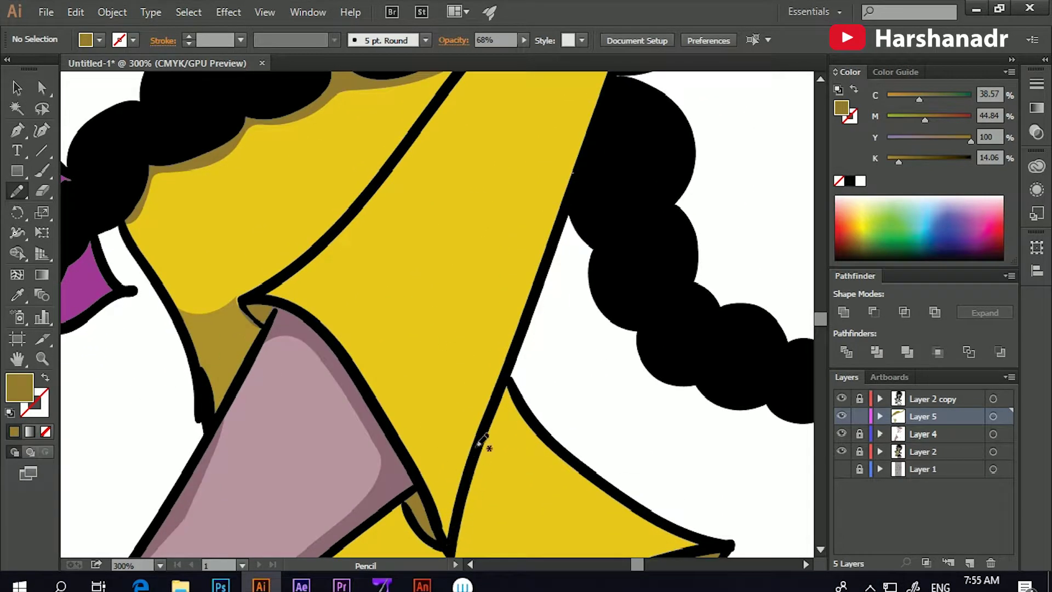
pyautogui.moveTo(444, 537); pyautogui.dragTo(493, 394)
pyautogui.press('v')
pyautogui.click(655, 458)
# Step: Add a streaked brown shadow on the shirt below the neck
pyautogui.scroll(3, 192, 331)
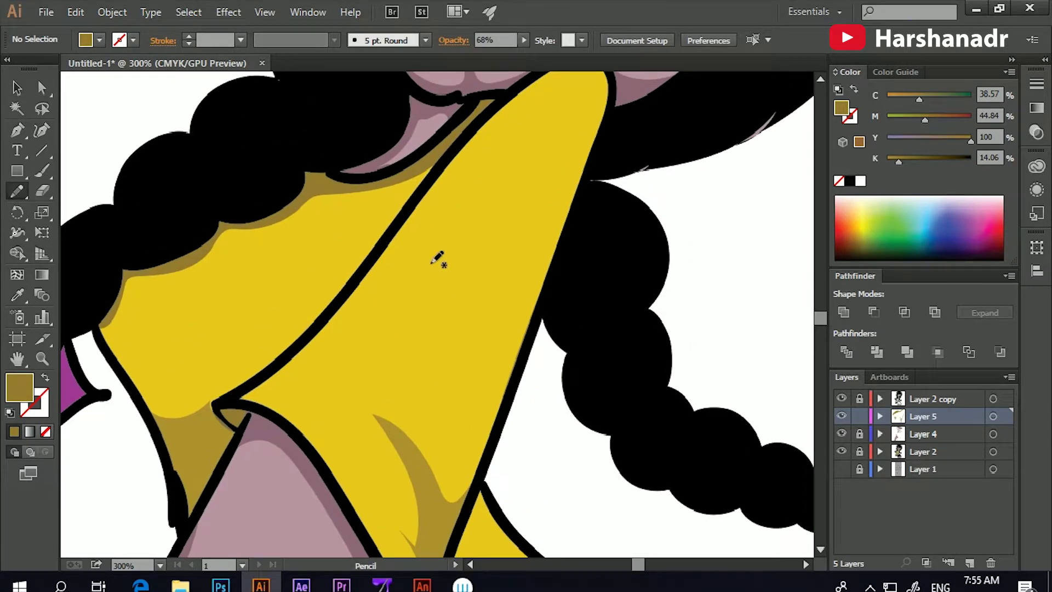
pyautogui.moveTo(526, 93); pyautogui.dragTo(509, 110)
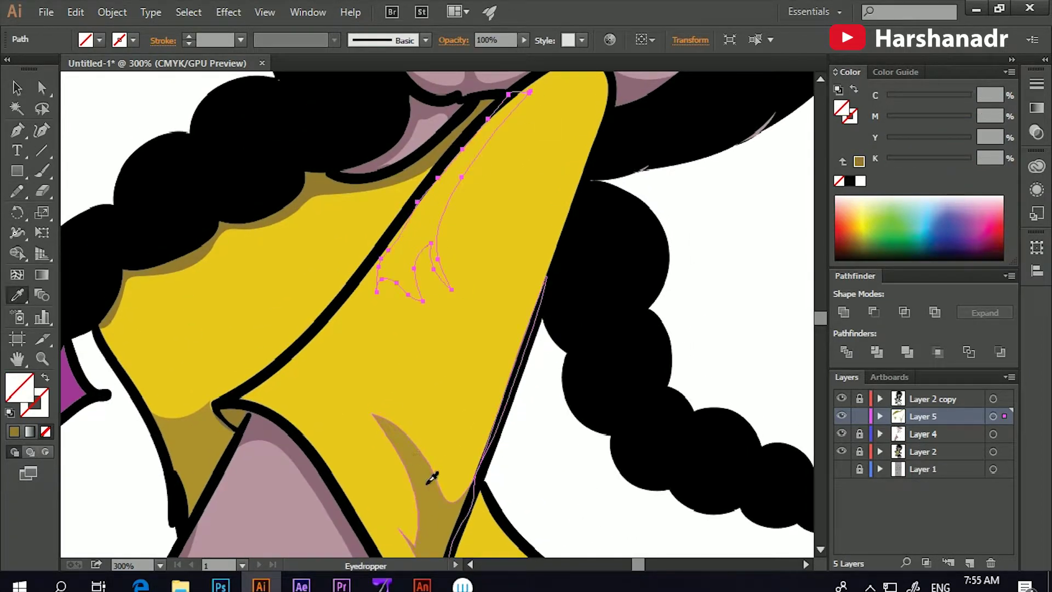
pyautogui.press('v')
pyautogui.scroll(-5, 580, 276)
pyautogui.moveTo(580, 277); pyautogui.dragTo(589, 231)
pyautogui.press('n')
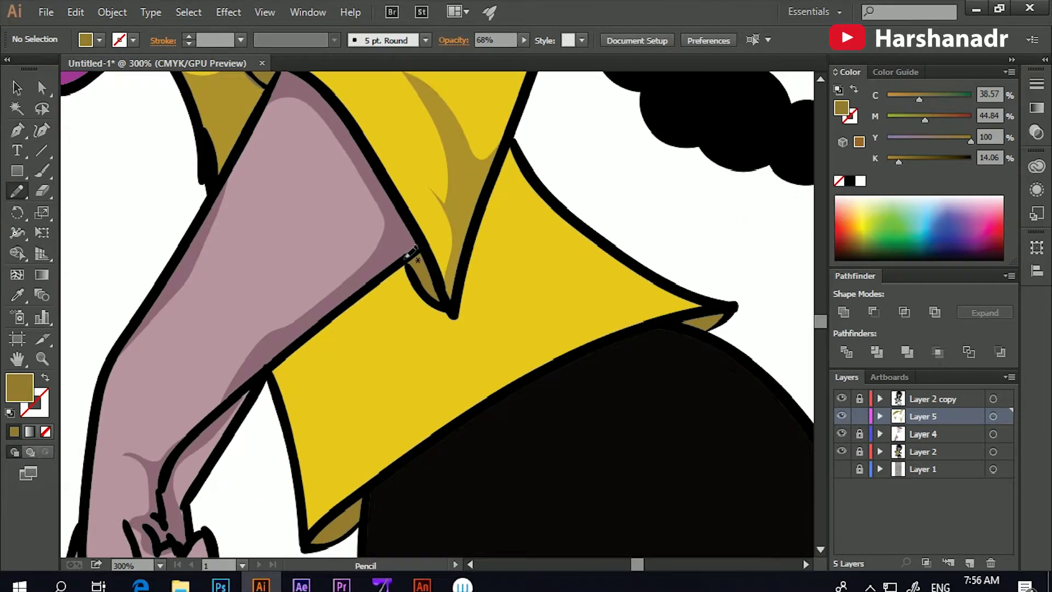
# Step: Fill the collar shadow with the sampled brown and lower it to 68% opacity
pyautogui.press('i')
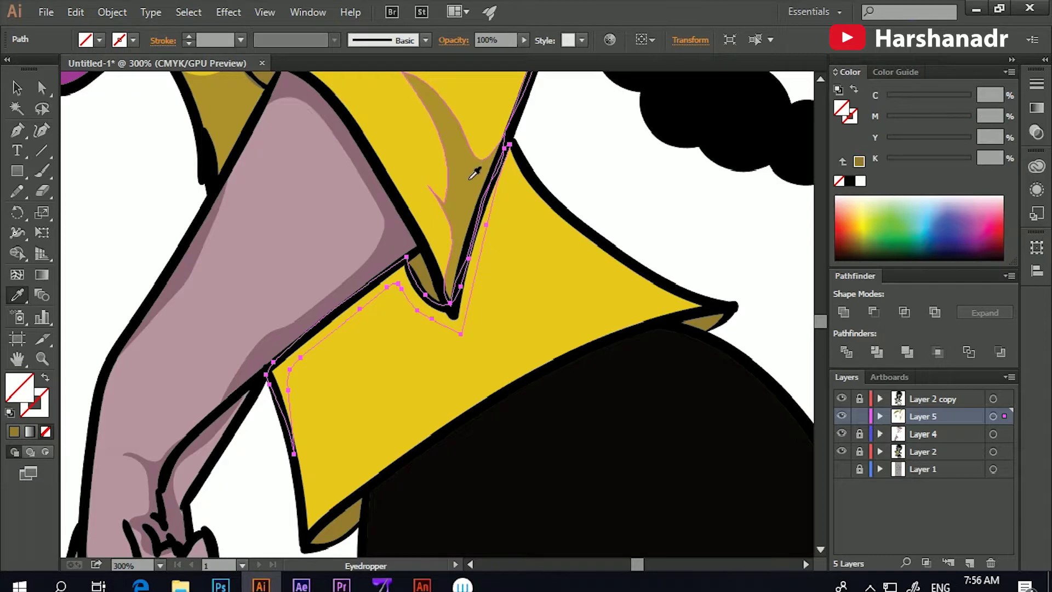
pyautogui.click(481, 165)
pyautogui.press('v')
pyautogui.click(524, 40)
pyautogui.moveTo(525, 56); pyautogui.dragTo(523, 59)
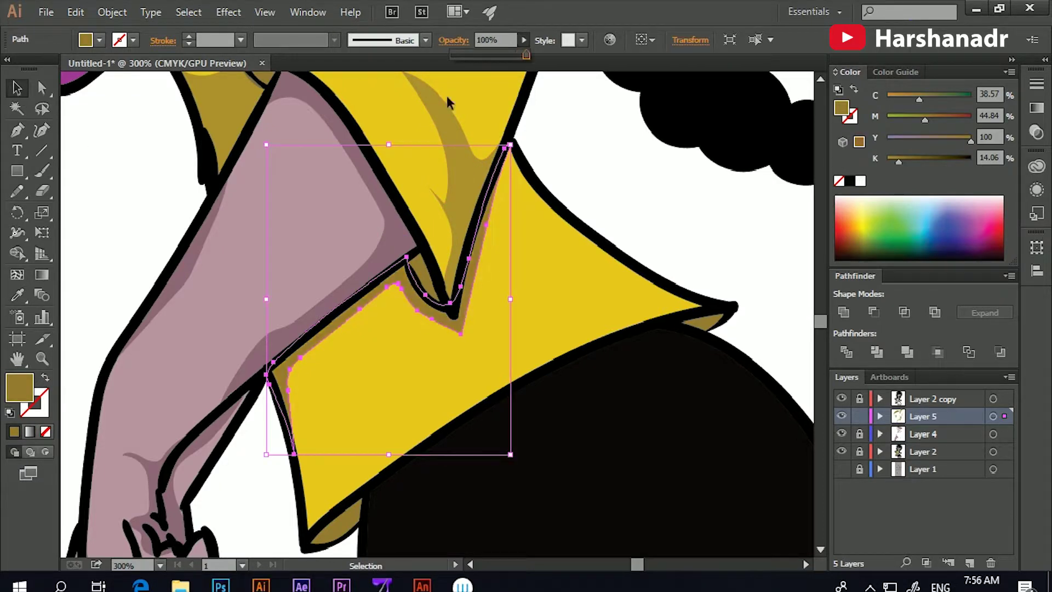
pyautogui.click(254, 305)
# Step: Draw a brown Pencil shading stroke along the yellow shirt's lower edge
pyautogui.moveTo(254, 305); pyautogui.dragTo(292, 242)
pyautogui.press('n')
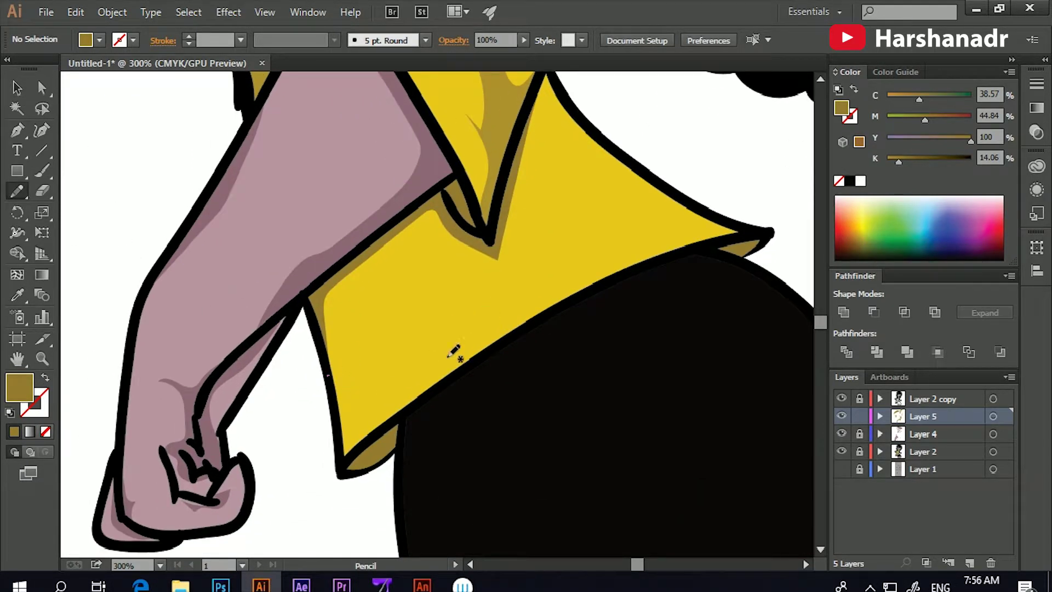
pyautogui.moveTo(331, 376); pyautogui.dragTo(350, 420)
pyautogui.press('i')
pyautogui.click(481, 112)
pyautogui.press('v')
pyautogui.hotkey('ctrl', 'shift', 'a')
# Step: Add another sampled-brown Pencil shading stroke across the shirt
pyautogui.press('n')
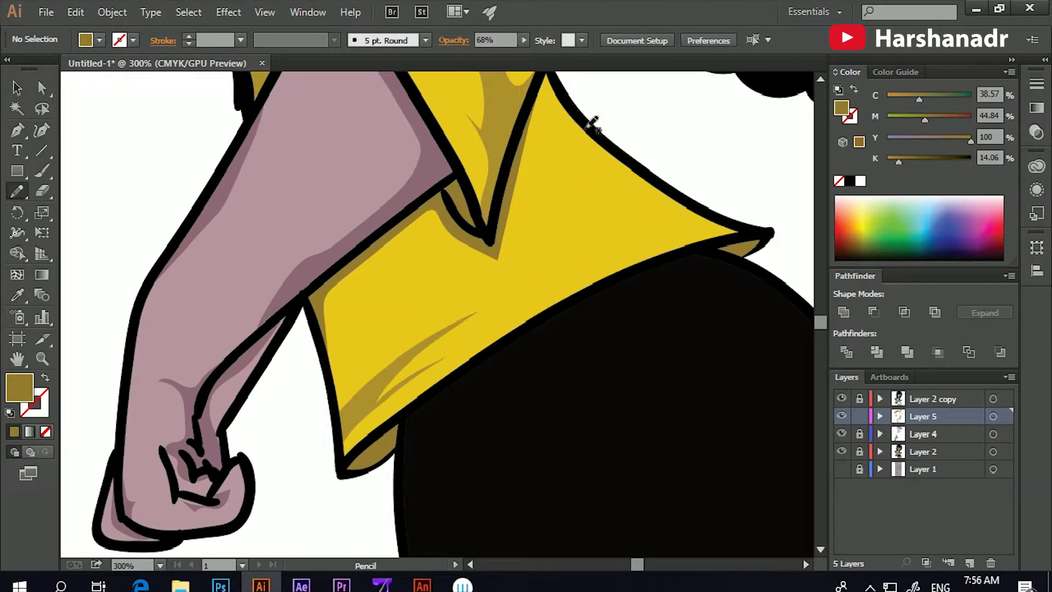
pyautogui.moveTo(715, 207); pyautogui.dragTo(598, 242)
pyautogui.press('i')
pyautogui.click(383, 378)
pyautogui.press('v')
pyautogui.hotkey('ctrl', 'shift', 'a')
pyautogui.moveTo(263, 230); pyautogui.dragTo(327, 500)
pyautogui.scroll(-5, 327, 499)
pyautogui.scroll(-5, 346, 352)
# Step: Draw a grey Pencil highlight on the black skirt at 13% opacity
pyautogui.press('n')
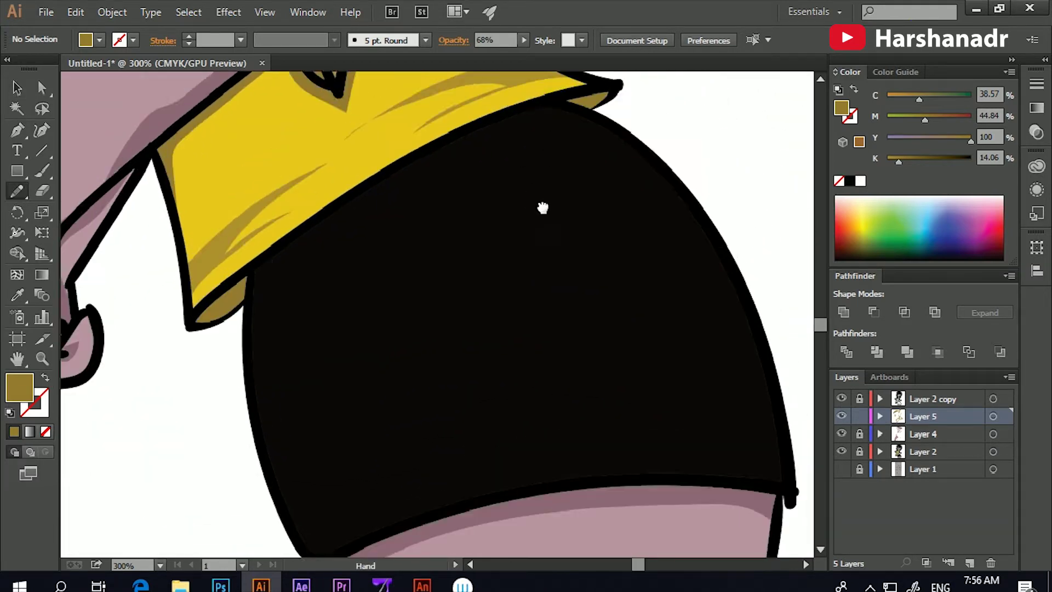
pyautogui.moveTo(454, 210); pyautogui.dragTo(454, 211)
pyautogui.press('i')
pyautogui.click(417, 143)
pyautogui.doubleClick(19, 387)
pyautogui.click(647, 350)
pyautogui.click(1014, 228)
pyautogui.click(463, 55)
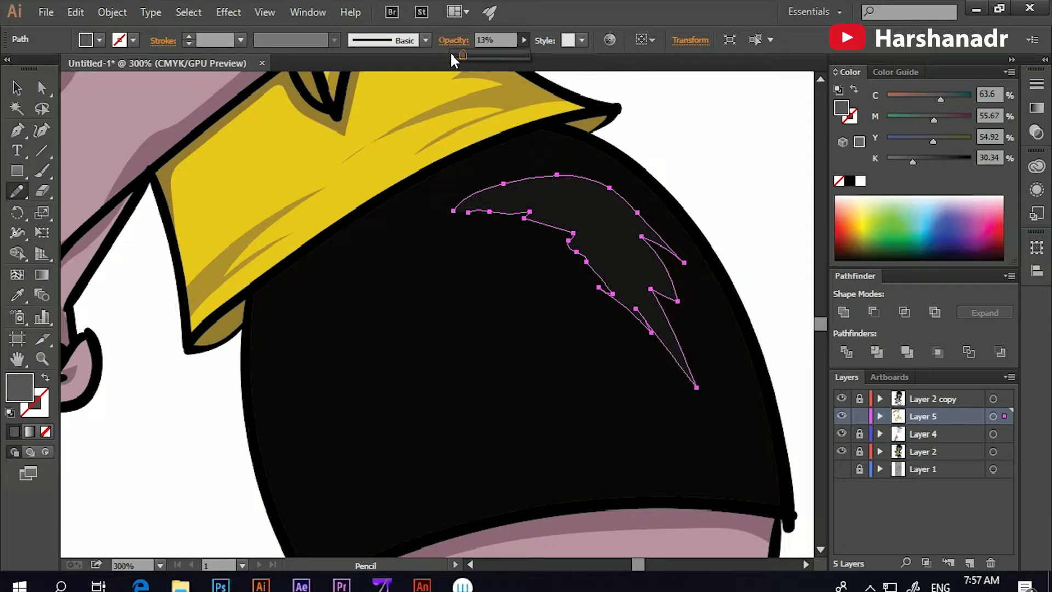
pyautogui.press('v')
pyautogui.click(134, 321)
pyautogui.moveTo(137, 163); pyautogui.dragTo(179, 279)
pyautogui.scroll(10, 261, 270)
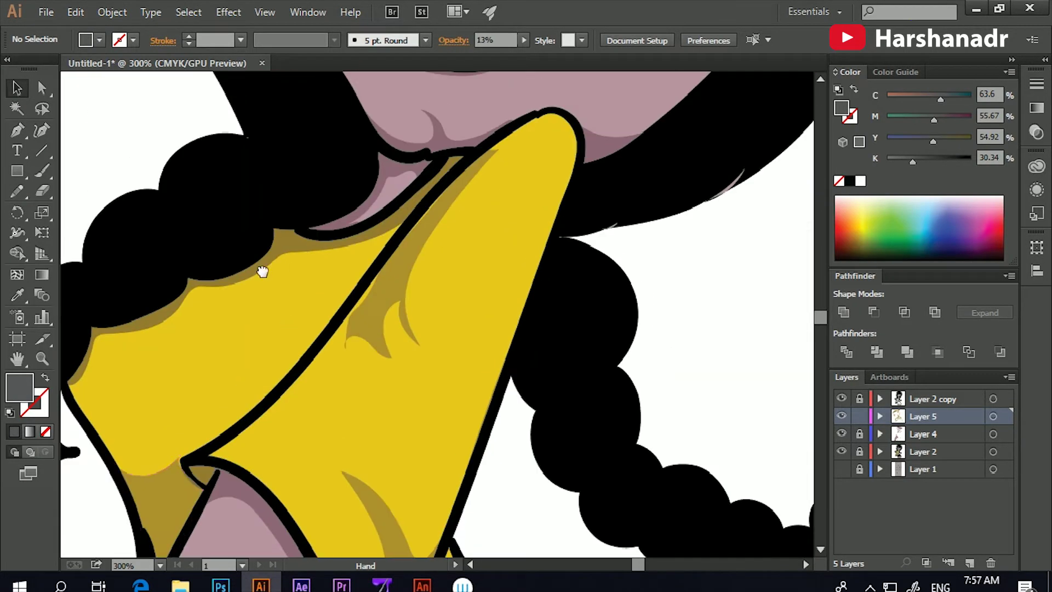
pyautogui.scroll(8, 314, 235)
# Step: Lock Layer 5, add a new layer, and draw a light grey shape in the upper eye white
pyautogui.click(859, 416)
pyautogui.hotkey('ctrl', 'l')
pyautogui.press('n')
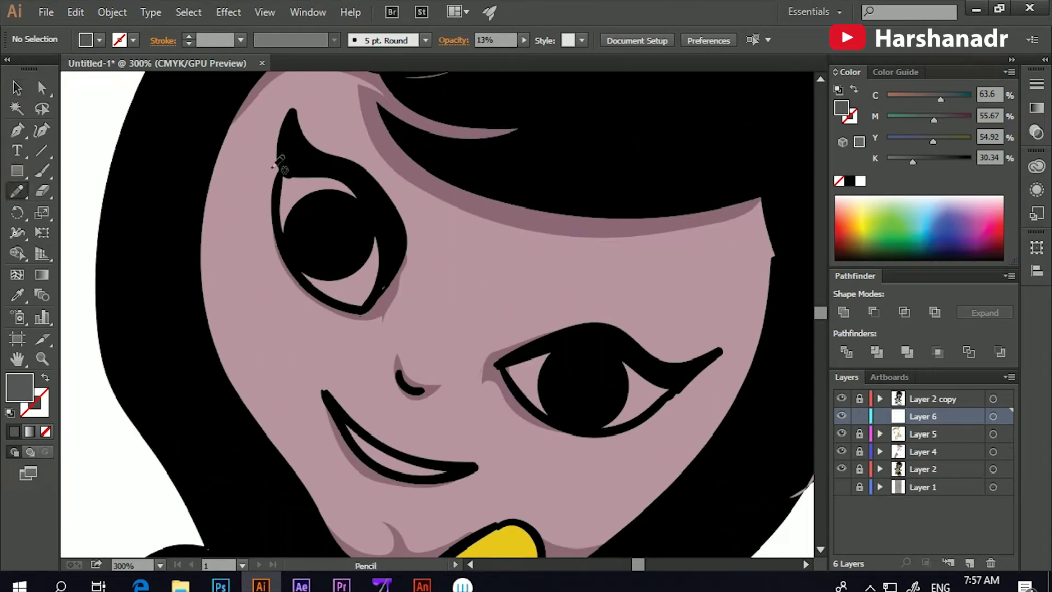
pyautogui.moveTo(350, 169); pyautogui.dragTo(282, 174)
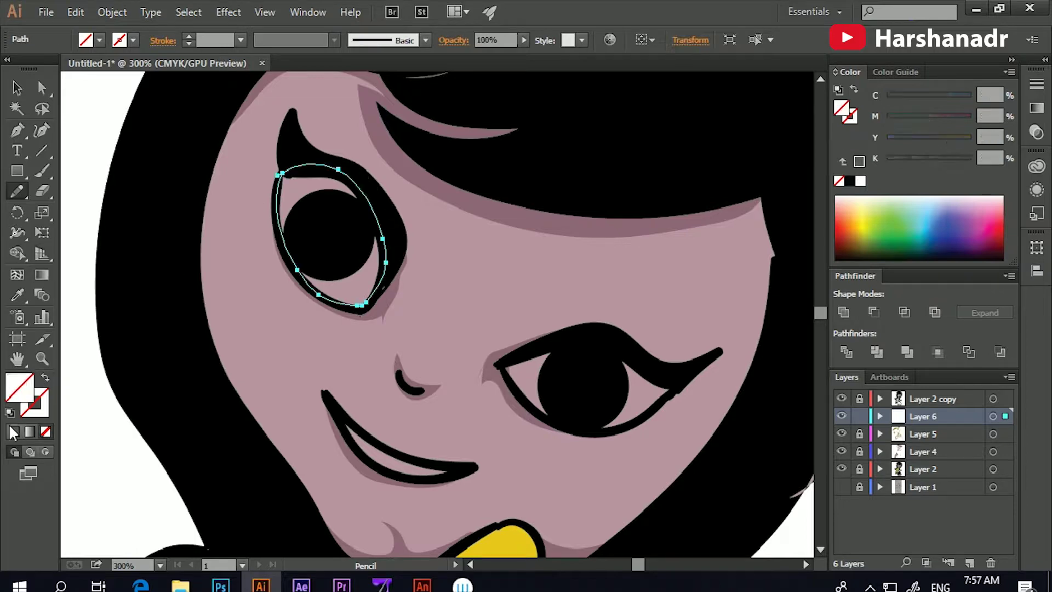
pyautogui.doubleClick(19, 387)
pyautogui.click(1021, 229)
pyautogui.click(17, 87)
pyautogui.hotkey('ctrl', 'shift', 'a')
# Step: Outline the lower eye white, then redraw the upper eye's grey shading shape
pyautogui.moveTo(507, 359); pyautogui.dragTo(406, 260)
pyautogui.press('n')
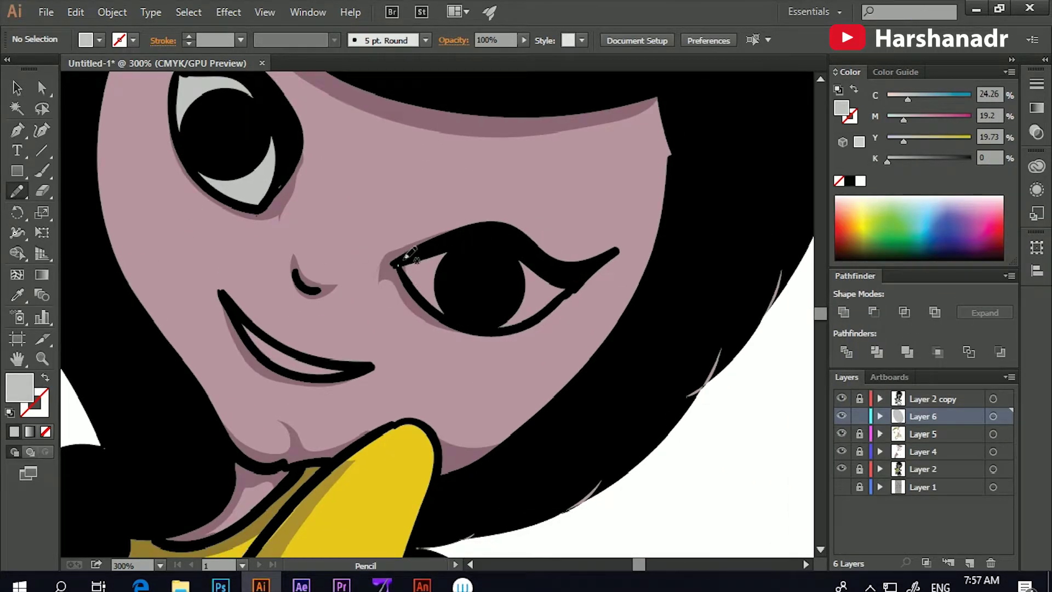
pyautogui.moveTo(405, 255); pyautogui.dragTo(402, 258)
pyautogui.hotkey('ctrl', 'shift', 'a')
pyautogui.moveTo(134, 97); pyautogui.dragTo(206, 174)
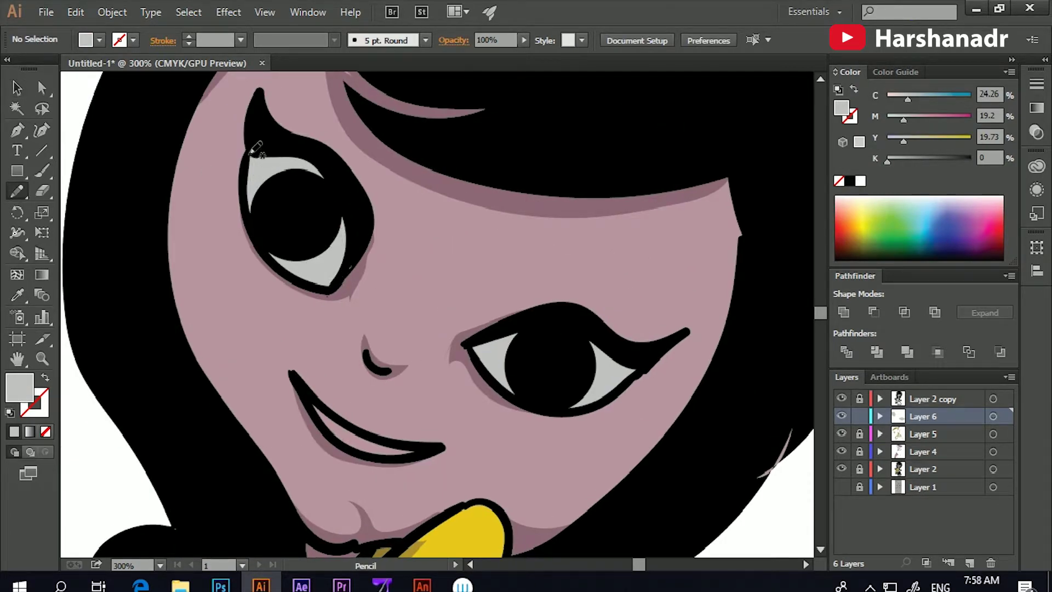
pyautogui.moveTo(250, 154); pyautogui.dragTo(247, 159)
pyautogui.doubleClick(19, 387)
pyautogui.click(1017, 228)
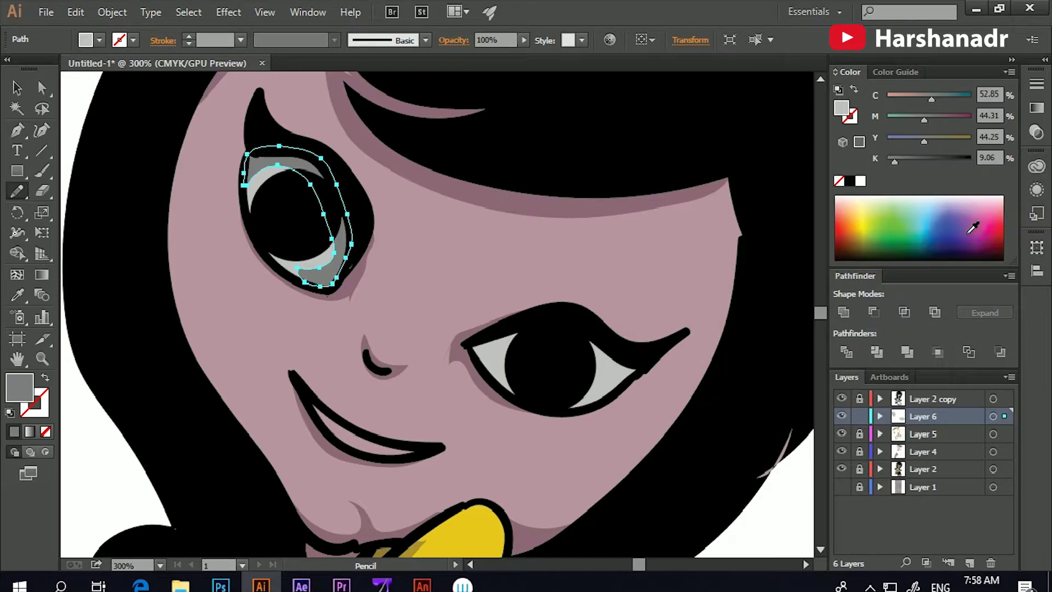
# Step: Draw a light grey Pencil shading shape inside the right eye white
pyautogui.press('v')
pyautogui.hotkey('ctrl', 'shift', 'a')
pyautogui.moveTo(383, 341); pyautogui.dragTo(317, 253)
pyautogui.click(18, 192)
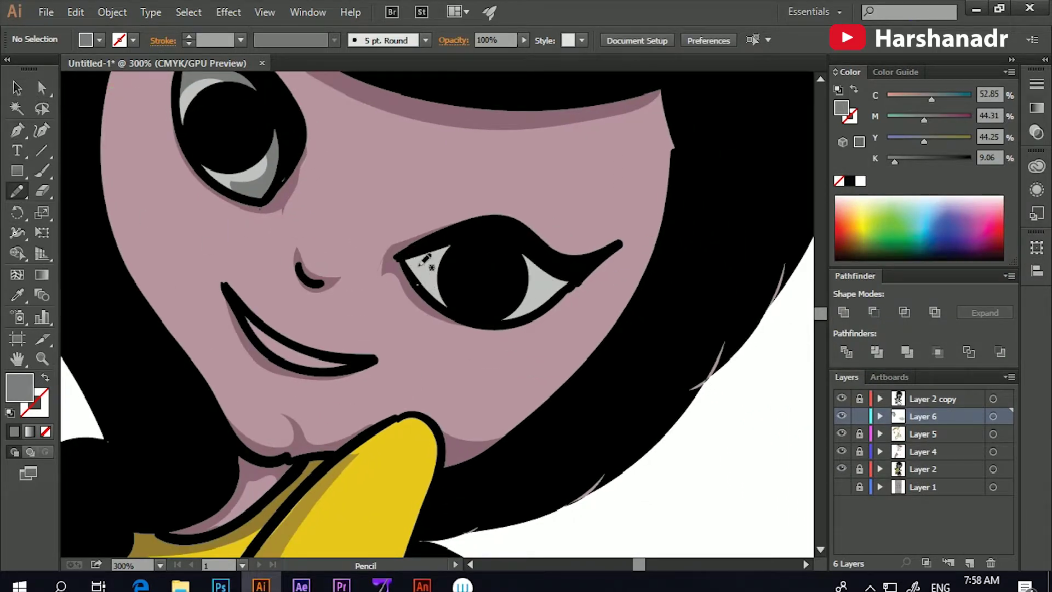
pyautogui.moveTo(430, 257); pyautogui.dragTo(433, 257)
pyautogui.click(17, 294)
pyautogui.click(242, 184)
pyautogui.press('v')
pyautogui.click(663, 437)
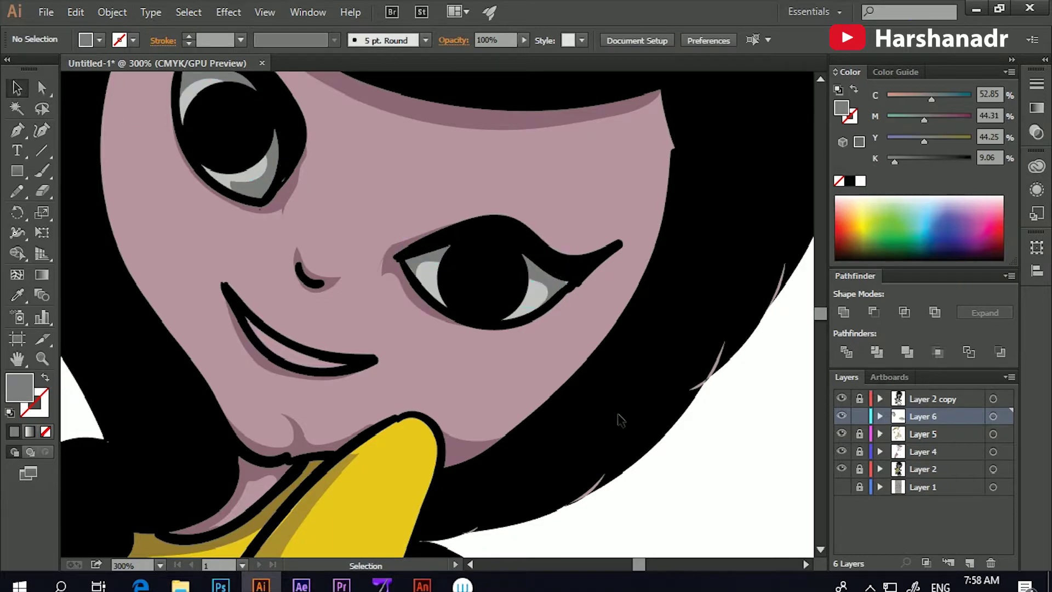
pyautogui.scroll(1, 663, 438)
pyautogui.click(18, 195)
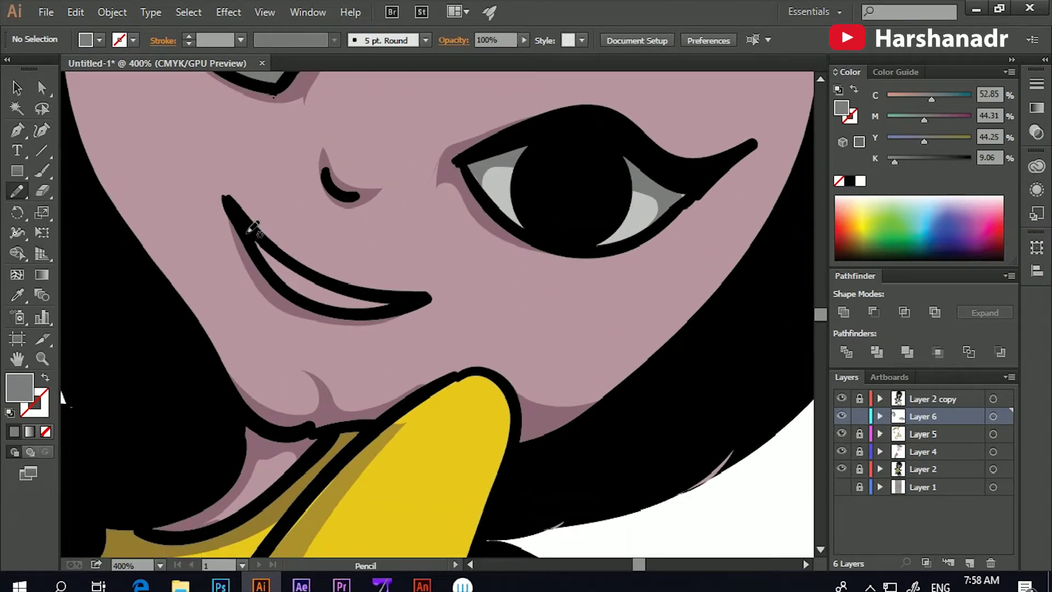
# Step: Draw a Pencil shape inside the mouth and fill it dark magenta #8C2674
pyautogui.moveTo(255, 233); pyautogui.dragTo(249, 232)
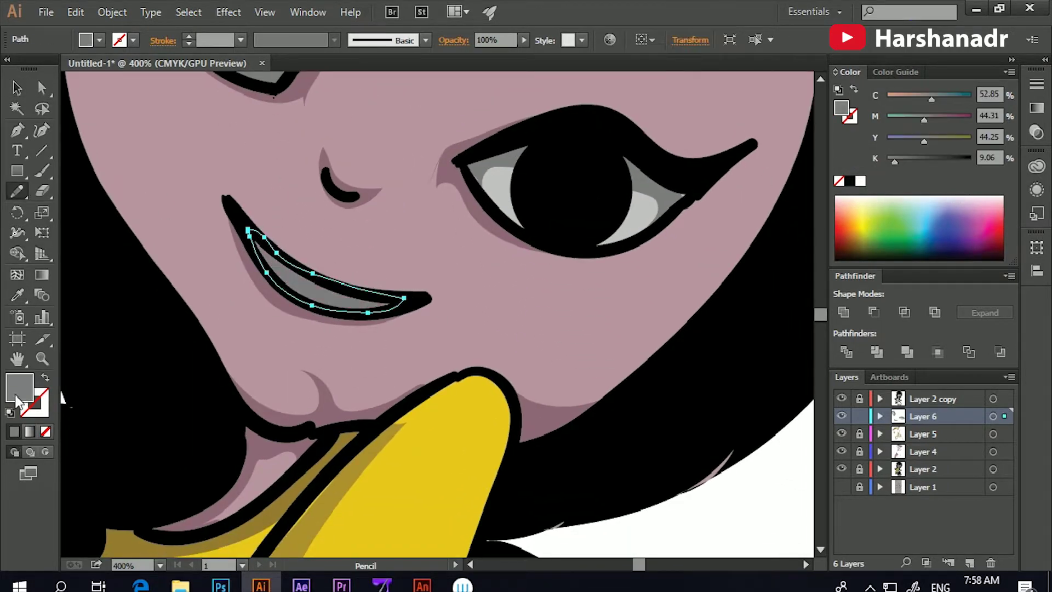
pyautogui.doubleClick(19, 387)
pyautogui.click(873, 251)
pyautogui.click(774, 317)
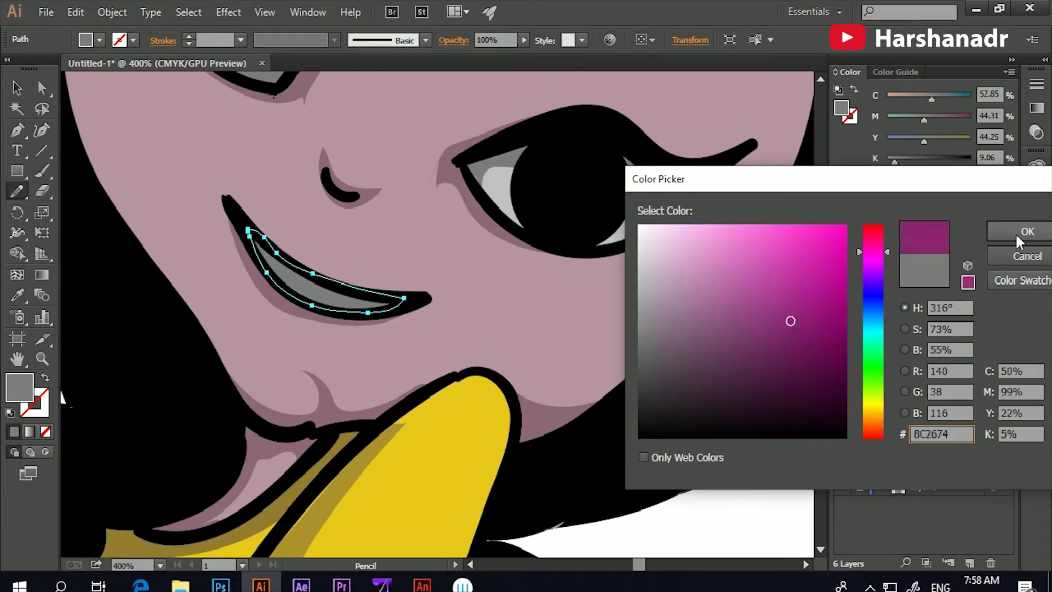
pyautogui.click(1021, 231)
pyautogui.press('v')
pyautogui.click(146, 235)
# Step: Create a new top layer and set the fill colour to white
pyautogui.scroll(-1, 258, 243)
pyautogui.scroll(-2, 257, 244)
pyautogui.scroll(-1, 258, 243)
pyautogui.scroll(3, 430, 148)
pyautogui.scroll(1, 281, 190)
pyautogui.moveTo(281, 190); pyautogui.dragTo(295, 236)
pyautogui.click(17, 190)
pyautogui.doubleClick(19, 388)
pyautogui.click(639, 244)
pyautogui.click(1021, 231)
pyautogui.click(970, 563)
pyautogui.scroll(-2, 329, 222)
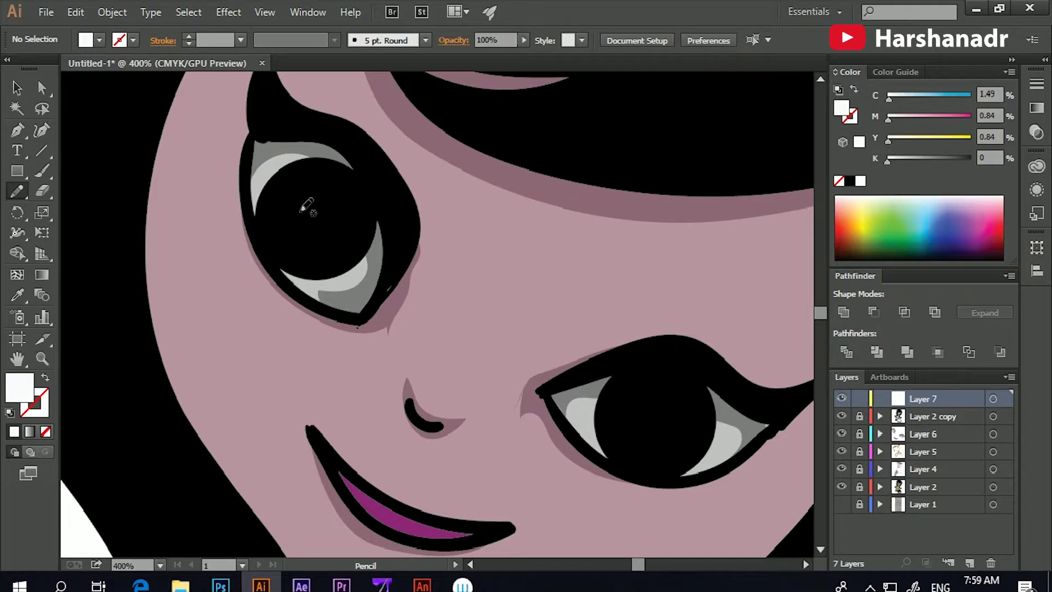
# Step: Draw an iris ring around the left pupil, filled blue at 6% opacity
pyautogui.moveTo(353, 226); pyautogui.dragTo(331, 181)
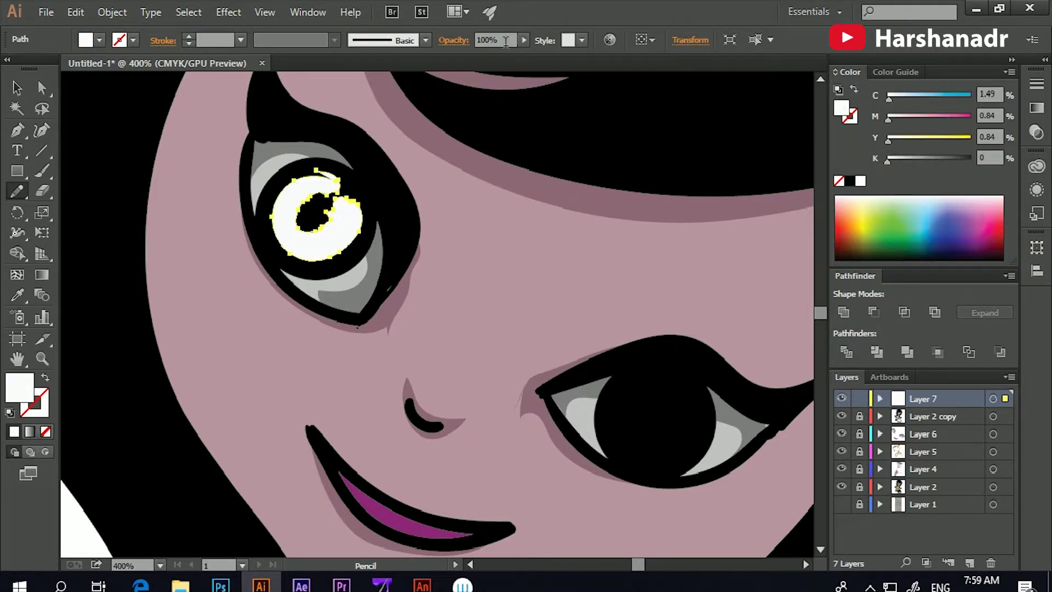
pyautogui.moveTo(932, 202); pyautogui.dragTo(903, 207)
pyautogui.moveTo(465, 55); pyautogui.dragTo(457, 55)
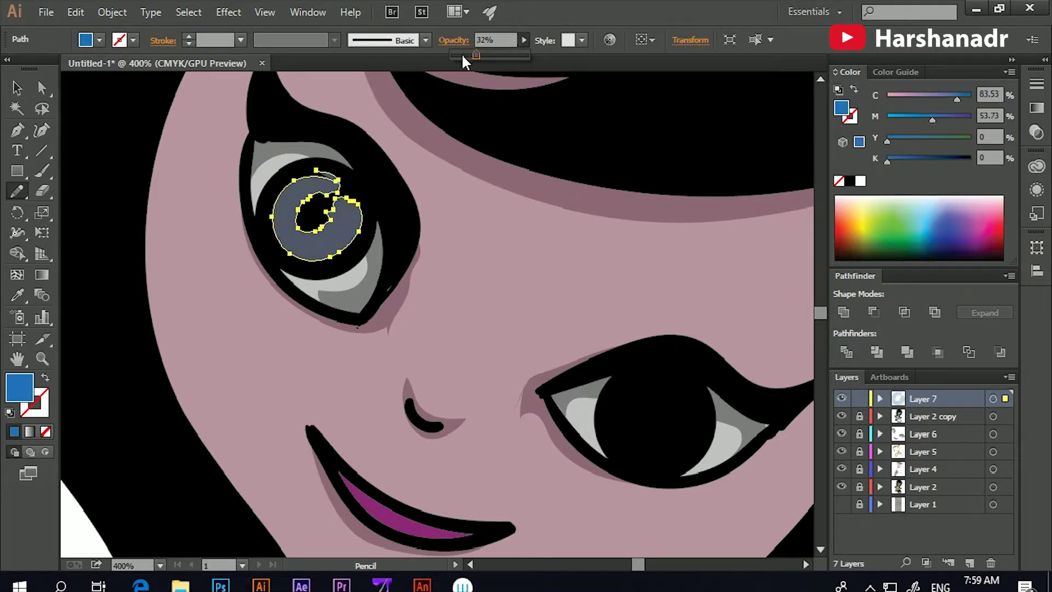
pyautogui.hotkey('ctrl', 'shift', 'a')
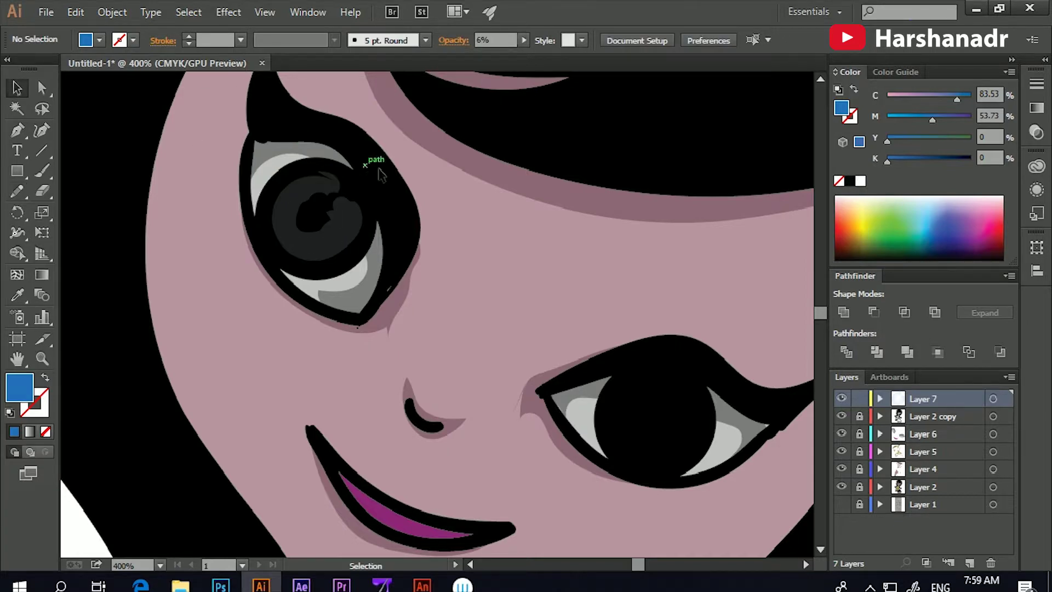
pyautogui.moveTo(376, 160); pyautogui.dragTo(410, 184)
# Step: Set the Paintbrush colour to white (ffffff) as the active stroke
pyautogui.click(42, 170)
pyautogui.doubleClick(19, 387)
pyautogui.write('ffffff')
pyautogui.press('Return')
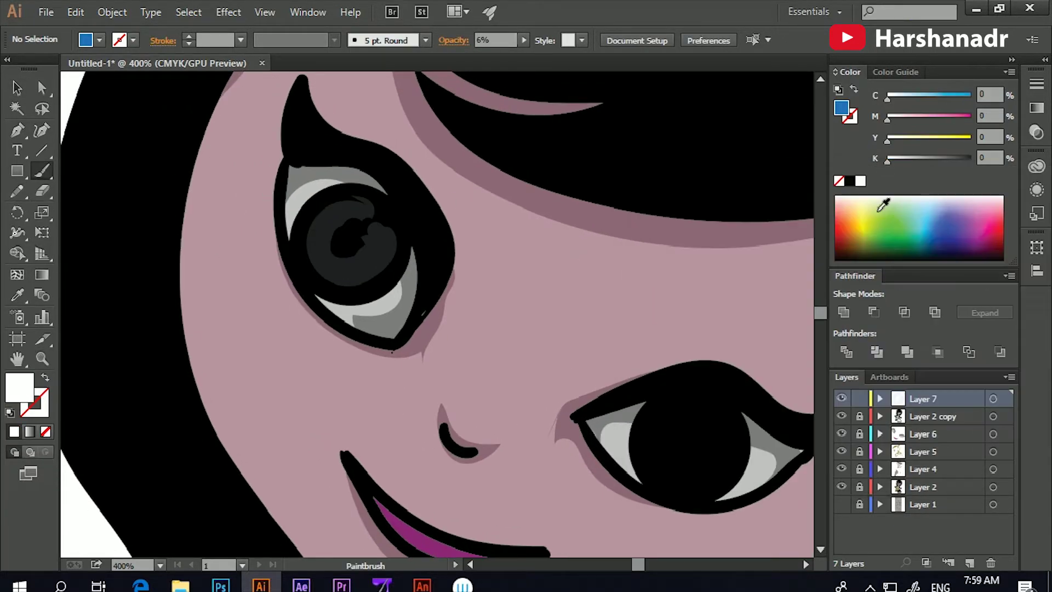
pyautogui.click(45, 377)
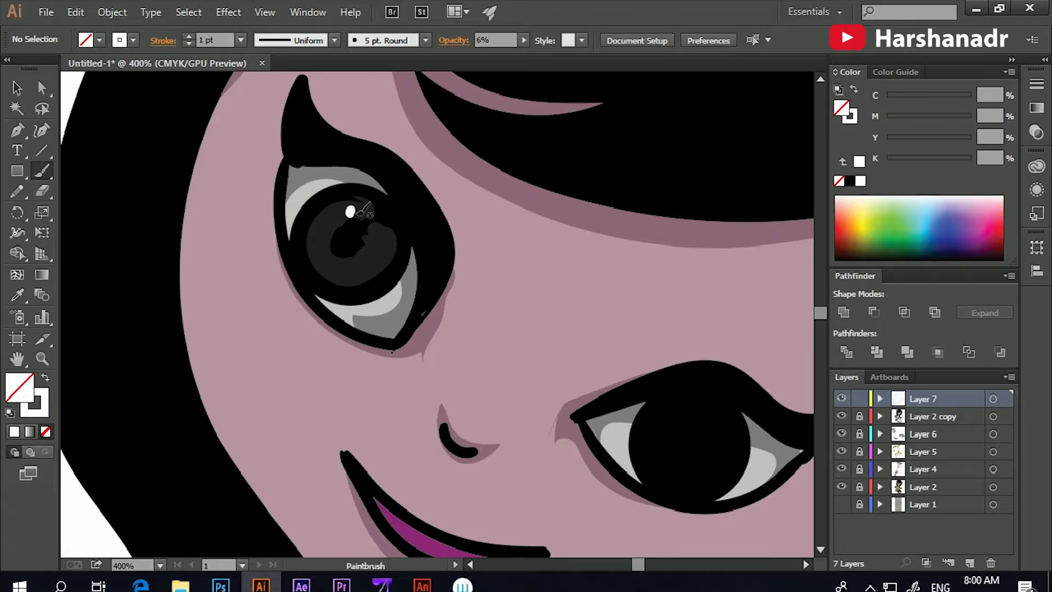
pyautogui.scroll(-3, 403, 260)
pyautogui.scroll(-2, 403, 261)
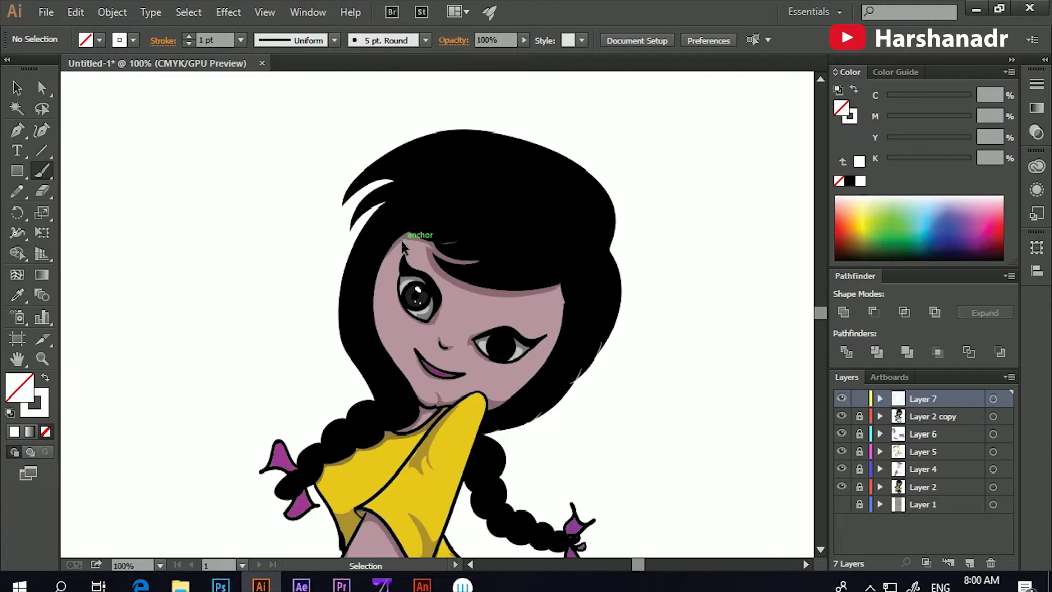
pyautogui.scroll(-2, 403, 260)
pyautogui.scroll(6, 402, 246)
# Step: Paint a white Paintbrush highlight inside the left iris
pyautogui.press('b')
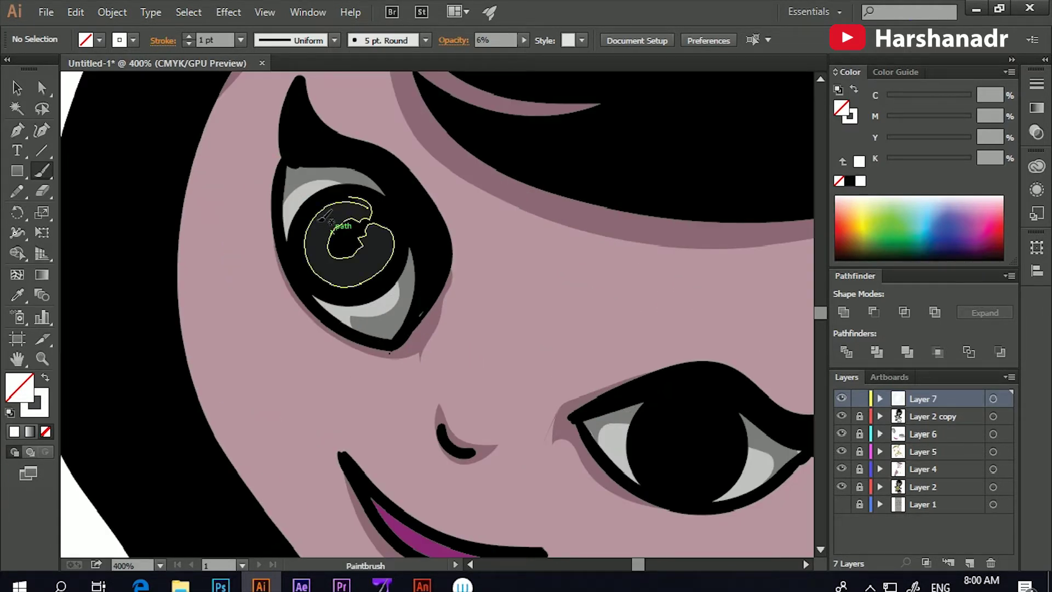
pyautogui.press('x')
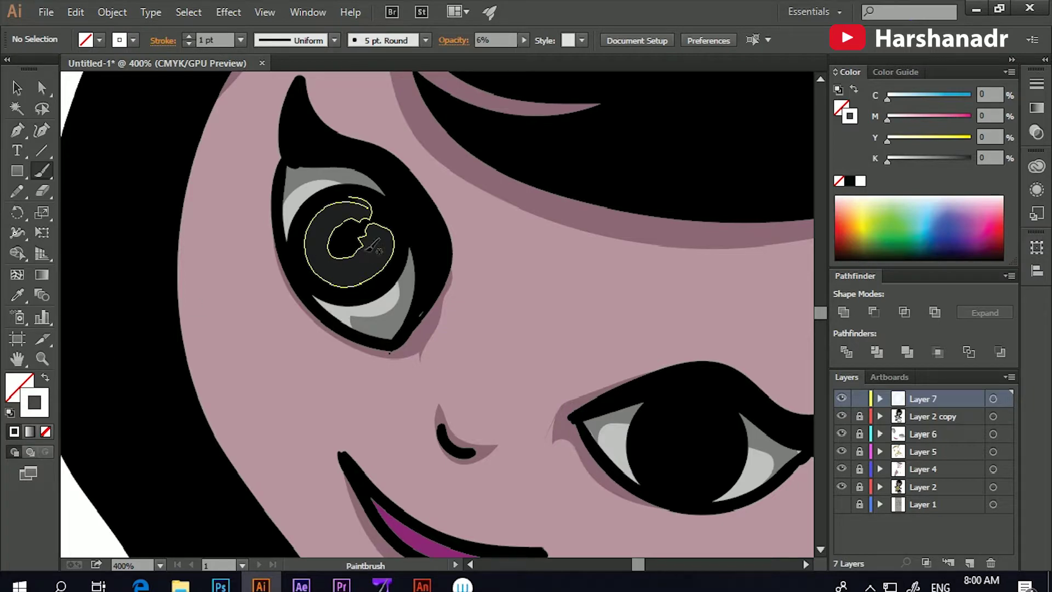
pyautogui.moveTo(335, 213); pyautogui.dragTo(317, 227)
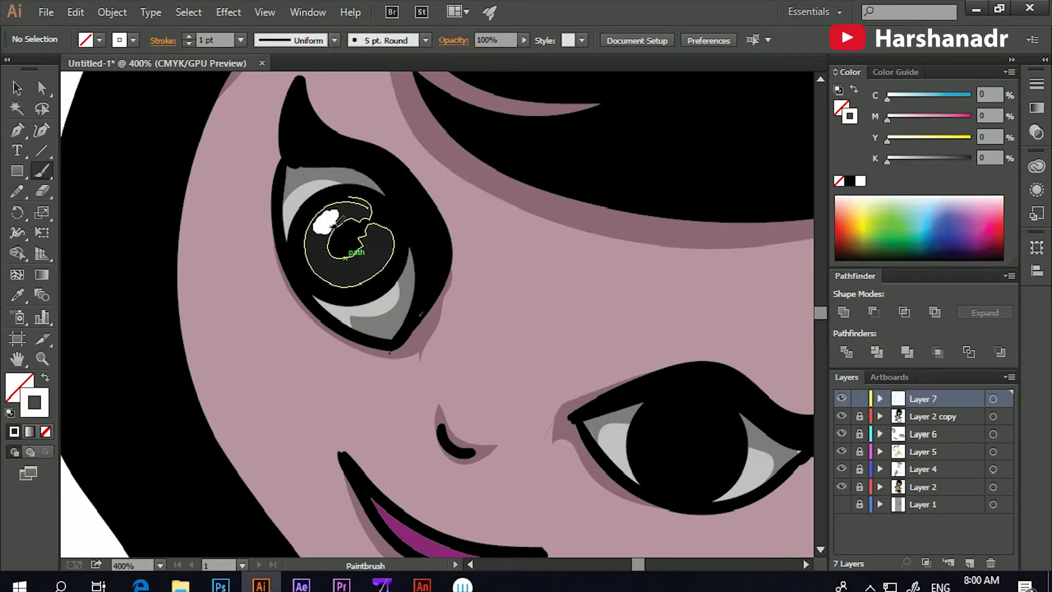
pyautogui.hotkey('ctrl', '-')
pyautogui.hotkey('ctrl', '-')
pyautogui.hotkey('ctrl', '-')
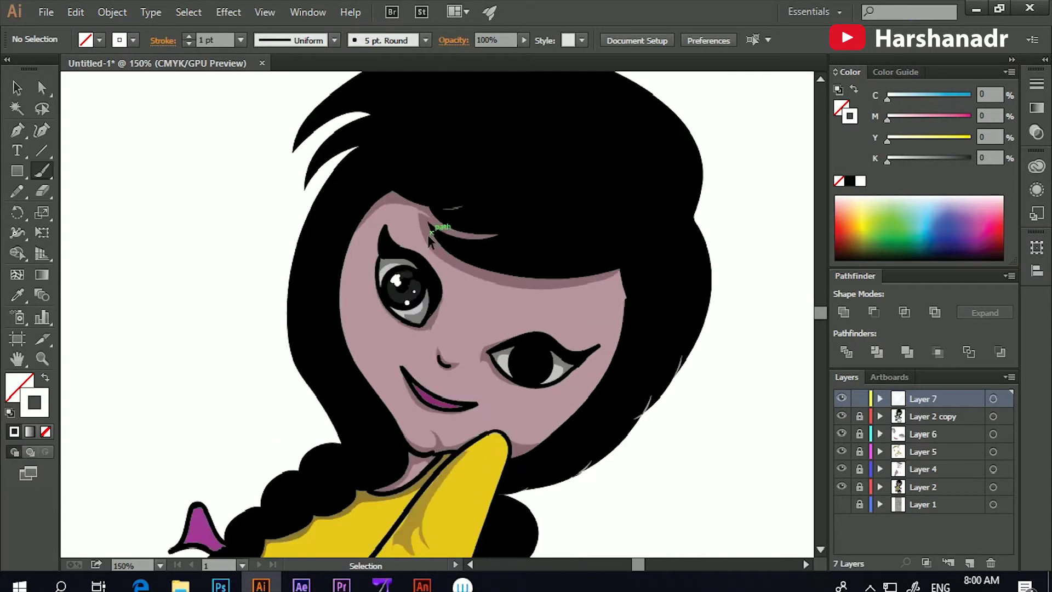
pyautogui.hotkey('ctrl', '+')
pyautogui.hotkey('ctrl', '+')
pyautogui.doubleClick(195, 162)
# Step: Alt-drag copies of the three left-eye highlights onto the right eye
pyautogui.click(69, 83)
pyautogui.click(195, 160)
pyautogui.keyDown('shift'); pyautogui.click(234, 183); pyautogui.keyUp('shift')
pyautogui.keyDown('shift'); pyautogui.click(239, 189); pyautogui.keyUp('shift')
pyautogui.moveTo(240, 189); pyautogui.dragTo(469, 331)
pyautogui.click(525, 229)
pyautogui.hotkey('ctrl', '-')
pyautogui.hotkey('ctrl', '-')
pyautogui.hotkey('ctrl', '-')
pyautogui.hotkey('ctrl', '+')
pyautogui.hotkey('ctrl', '+')
pyautogui.hotkey('ctrl', '+')
# Step: On new Layer 8, draw a face-edge shading shape filled with sampled skin pink
pyautogui.press('n')
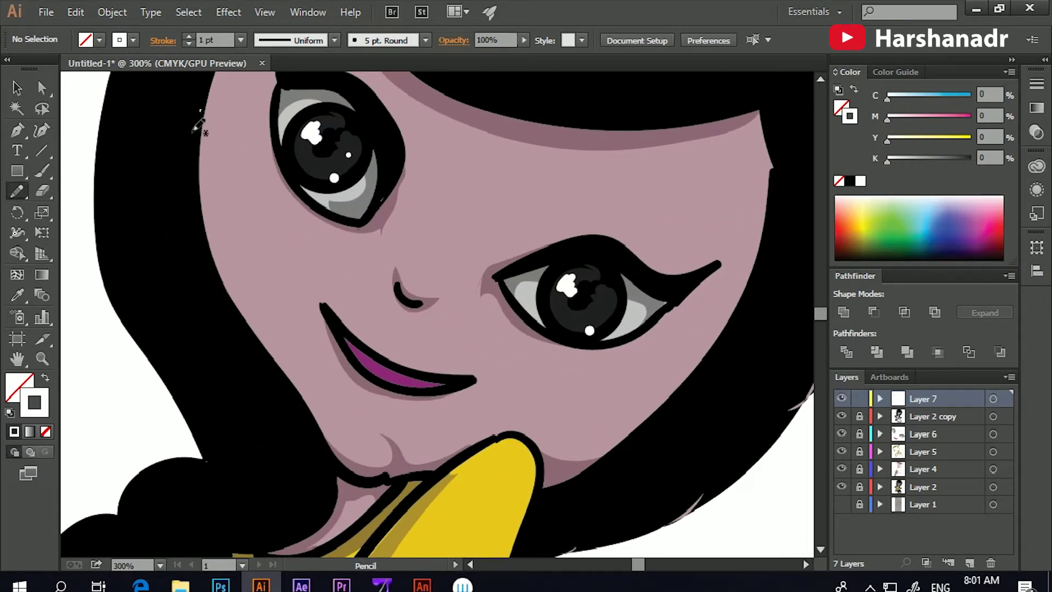
pyautogui.moveTo(197, 127); pyautogui.dragTo(200, 113)
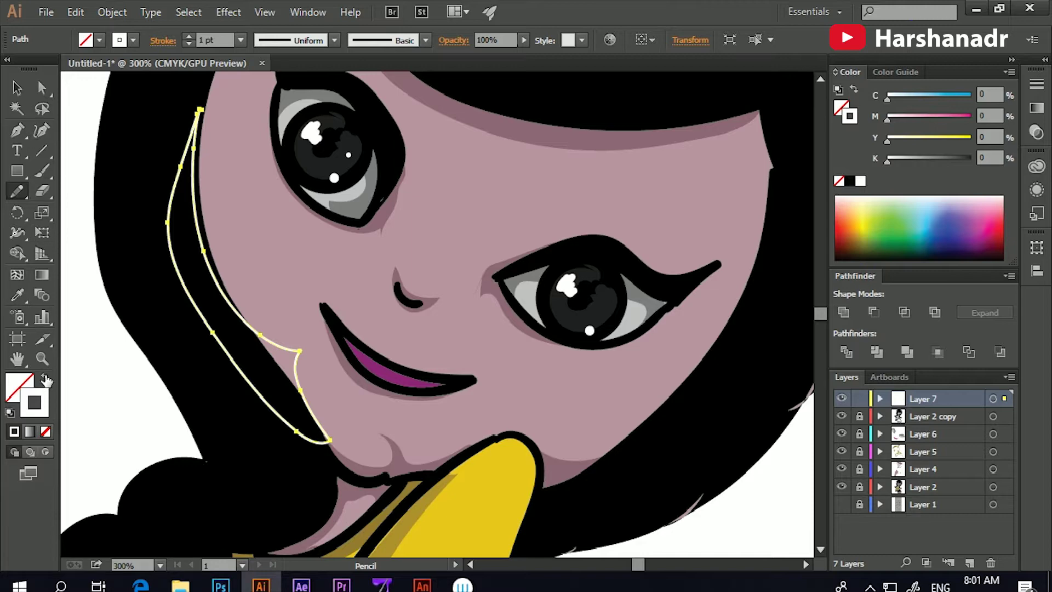
pyautogui.click(46, 380)
pyautogui.click(17, 88)
pyautogui.hotkey('ctrl', 'shift', 'a')
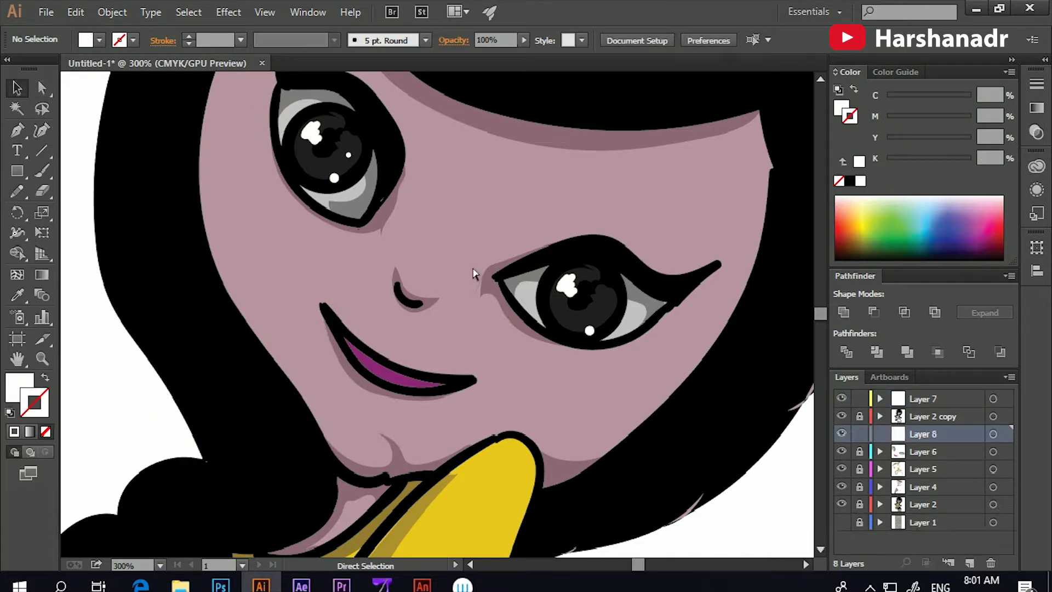
pyautogui.click(20, 294)
pyautogui.click(388, 453)
pyautogui.hotkey('ctrl', 'shift', 'a')
pyautogui.moveTo(455, 353); pyautogui.dragTo(436, 314)
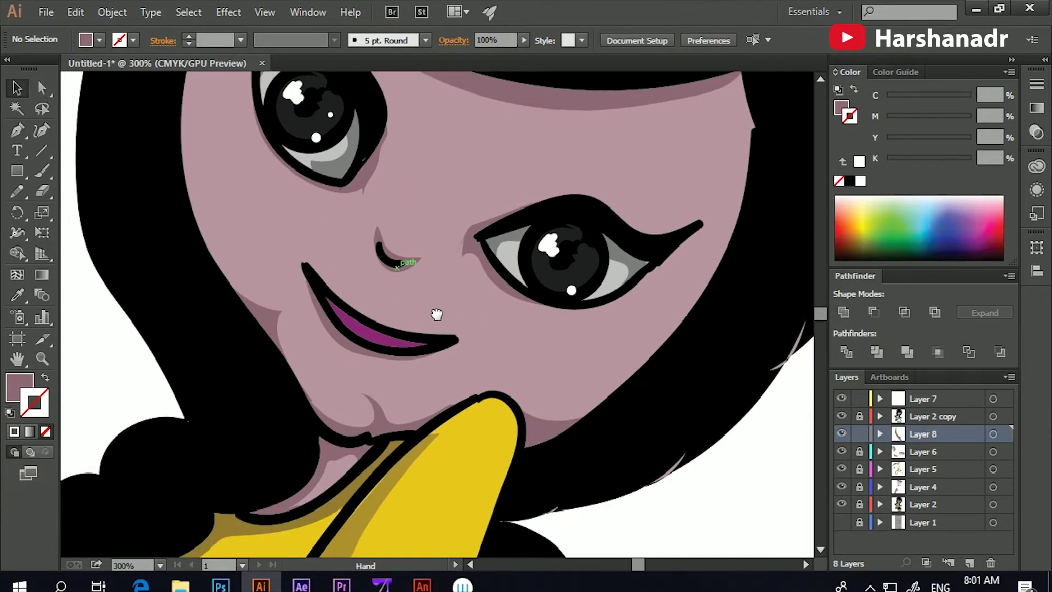
pyautogui.scroll(-5, 481, 230)
pyautogui.scroll(-5, 540, 242)
pyautogui.scroll(-3, 495, 242)
pyautogui.hotkey('ctrl', '-')
pyautogui.hotkey('ctrl', '-')
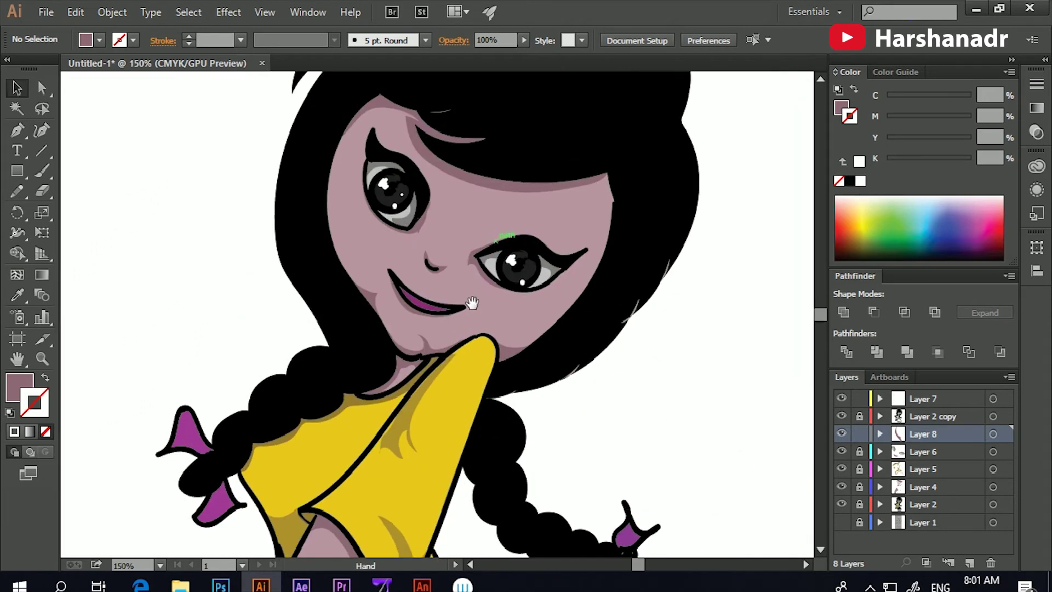
pyautogui.hotkey('ctrl', '+')
# Step: Draw a white Pencil glow on the left cheek, Gaussian-blur it and set opacity to 68%
pyautogui.press('n')
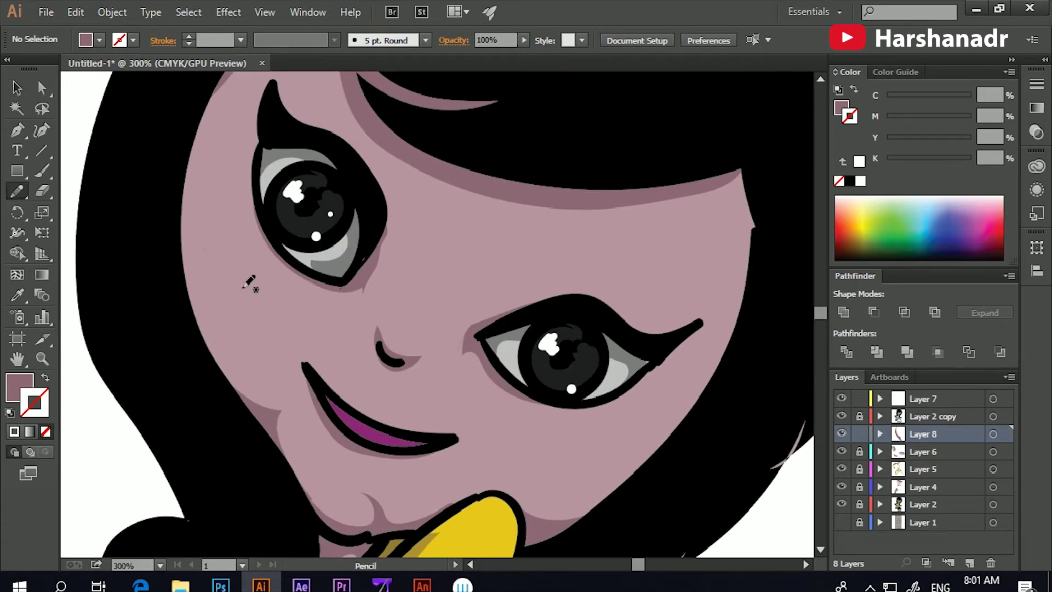
pyautogui.moveTo(245, 287); pyautogui.dragTo(235, 272)
pyautogui.click(16, 431)
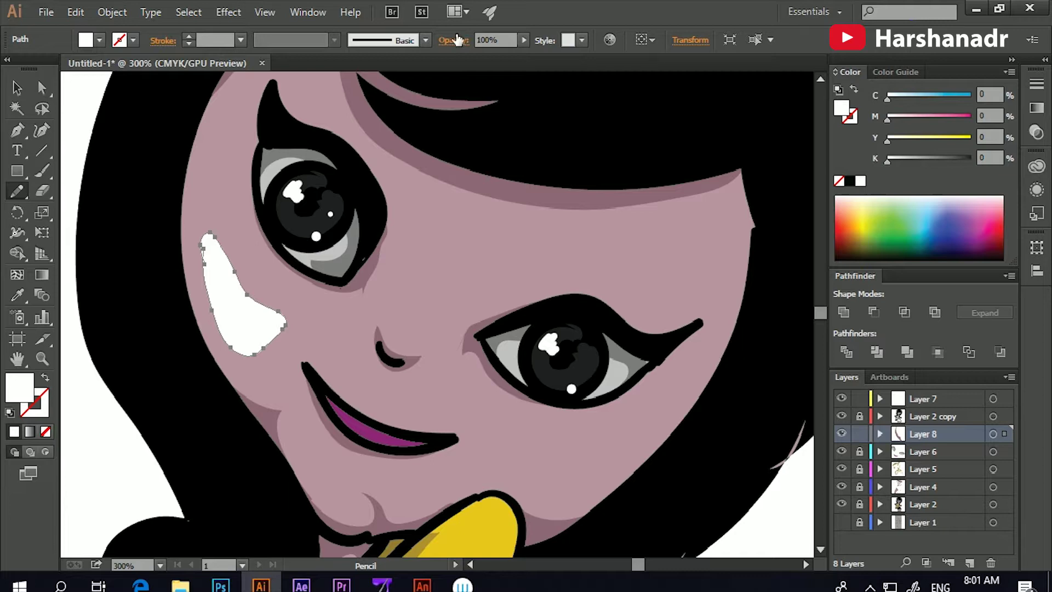
pyautogui.click(228, 12)
pyautogui.click(446, 291)
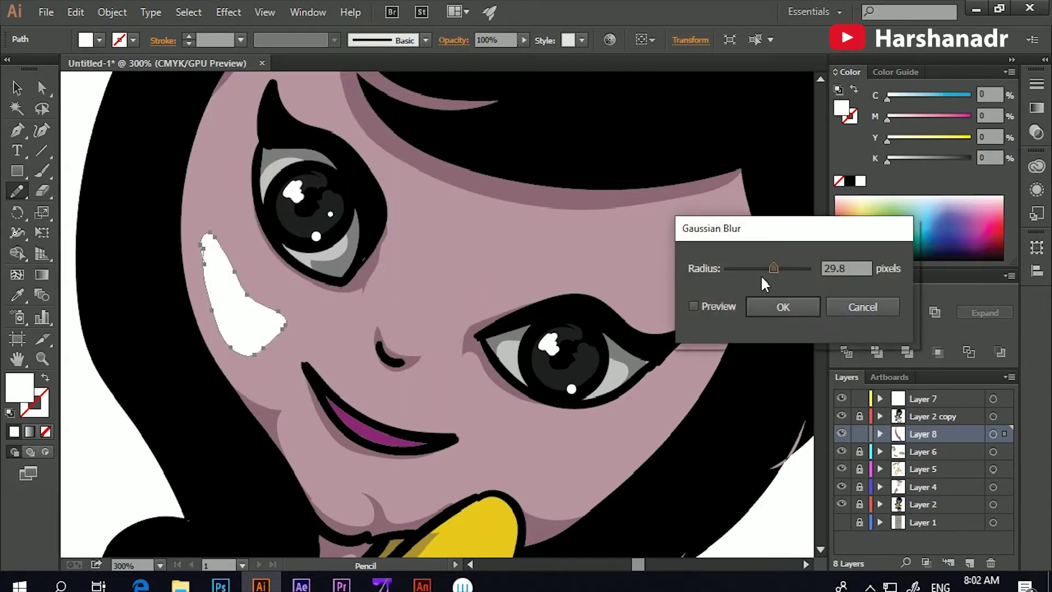
pyautogui.click(693, 306)
pyautogui.moveTo(773, 267); pyautogui.dragTo(778, 267)
pyautogui.click(782, 307)
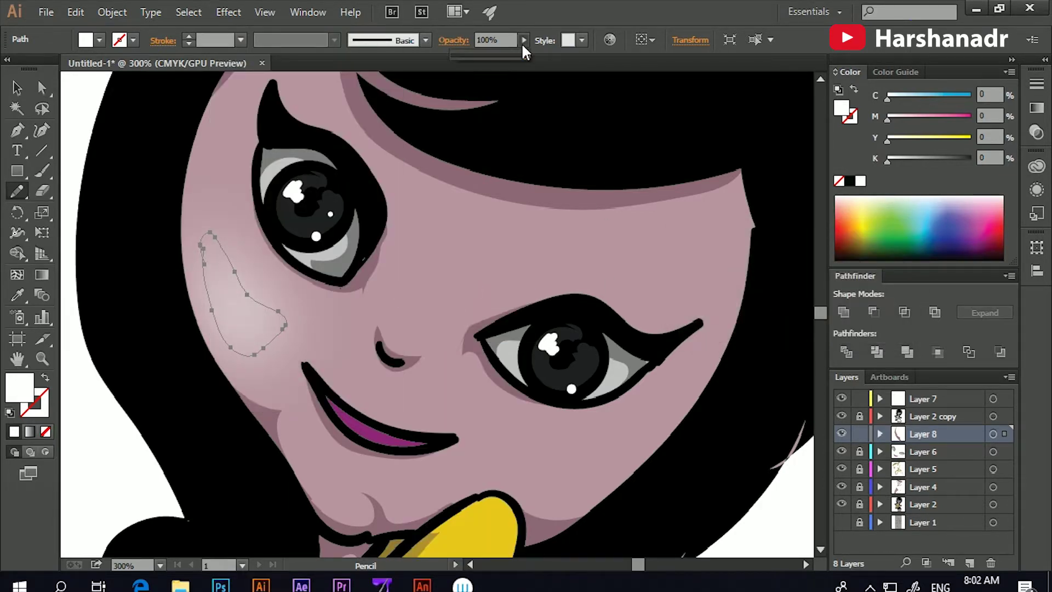
pyautogui.moveTo(523, 54); pyautogui.dragTo(497, 53)
pyautogui.hotkey('ctrl', 'shift', 'a')
# Step: Draw a white forehead glow and soften it with Gaussian Blur
pyautogui.scroll(-2, 82, 219)
pyautogui.click(12, 192)
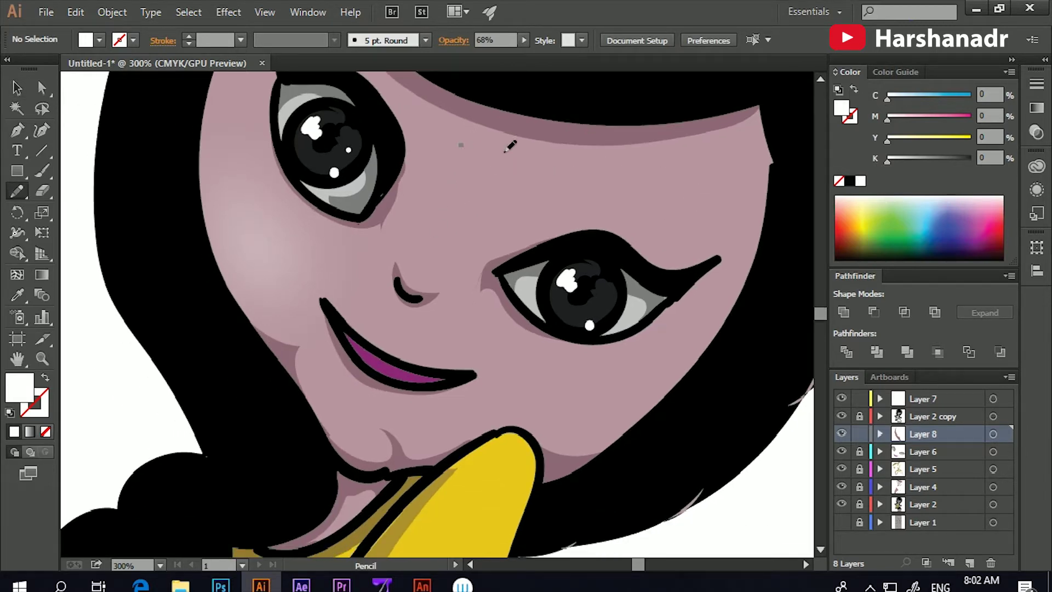
pyautogui.moveTo(528, 158); pyautogui.dragTo(521, 156)
pyautogui.click(228, 12)
pyautogui.click(252, 26)
pyautogui.press('v')
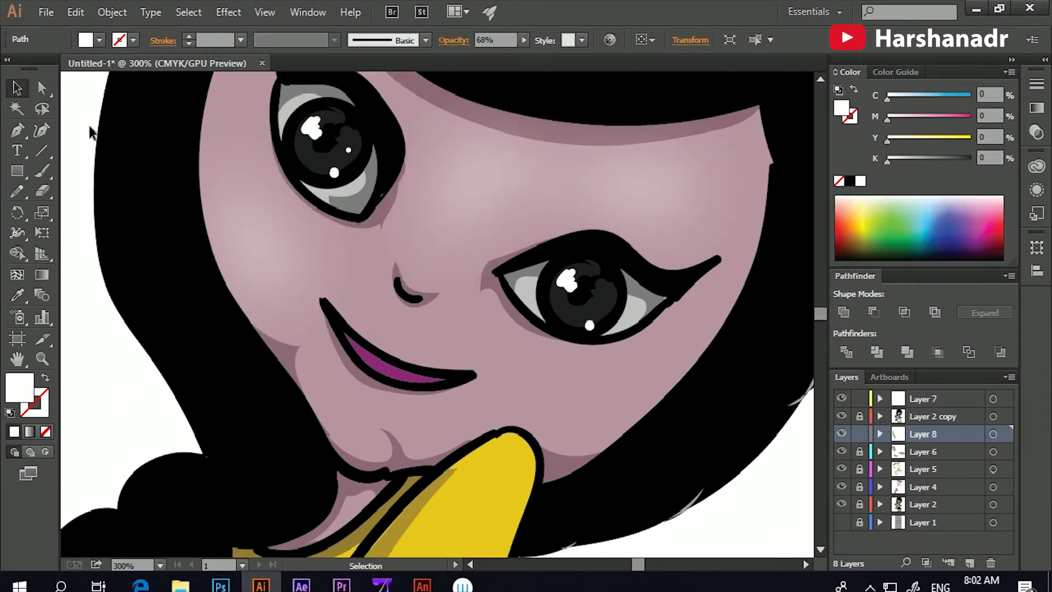
pyautogui.hotkey('ctrl', 'shift', 'a')
# Step: Draw a right-cheek glow and eyedropper the blurred white glow style onto it
pyautogui.scroll(-3, 218, 294)
pyautogui.hscroll(1, 218, 293)
pyautogui.press('n')
pyautogui.moveTo(576, 294); pyautogui.dragTo(608, 251)
pyautogui.press('i')
pyautogui.click(217, 160)
# Step: Deselect the cheek glow and pan down to the upper arm of the yellow shirt
pyautogui.press('v')
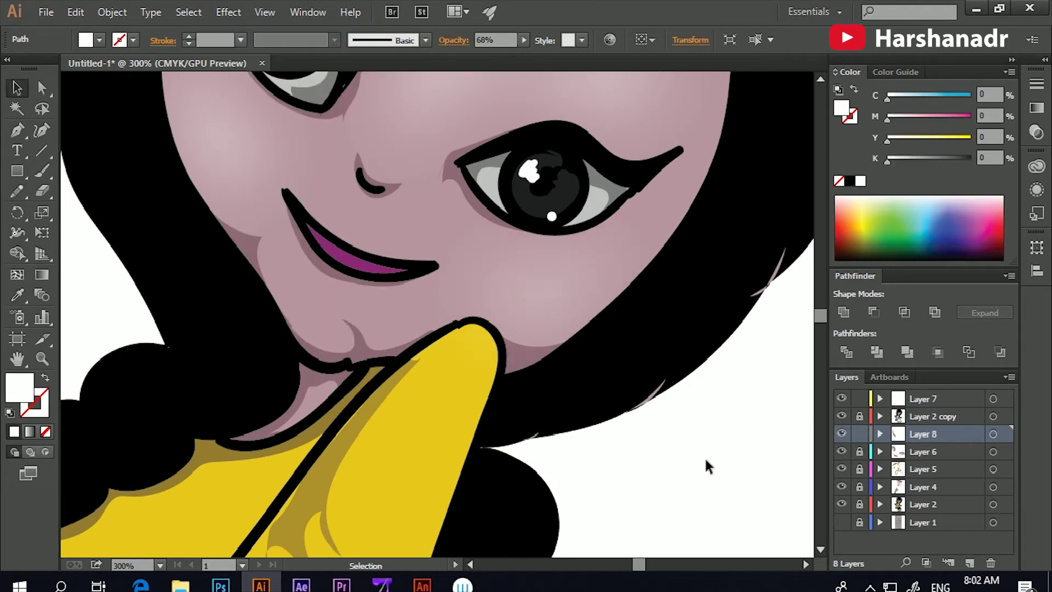
pyautogui.click(705, 458)
pyautogui.scroll(2, 646, 528)
pyautogui.moveTo(646, 529)
pyautogui.mouseDown()
pyautogui.moveTo(486, 313)
pyautogui.moveTo(559, 219)
pyautogui.mouseUp()
pyautogui.scroll(-1, 550, 239)
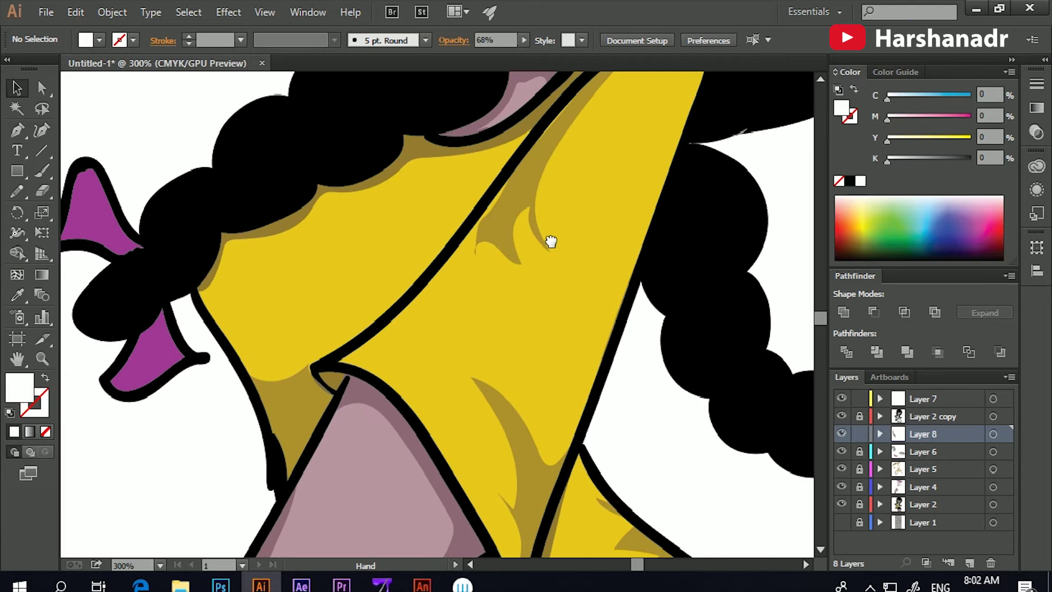
pyautogui.scroll(-2, 466, 230)
pyautogui.scroll(-5, 571, 221)
pyautogui.moveTo(571, 222); pyautogui.dragTo(596, 173)
# Step: Add a Pencil highlight on the upper arm and apply Gaussian Blur to it
pyautogui.press('n')
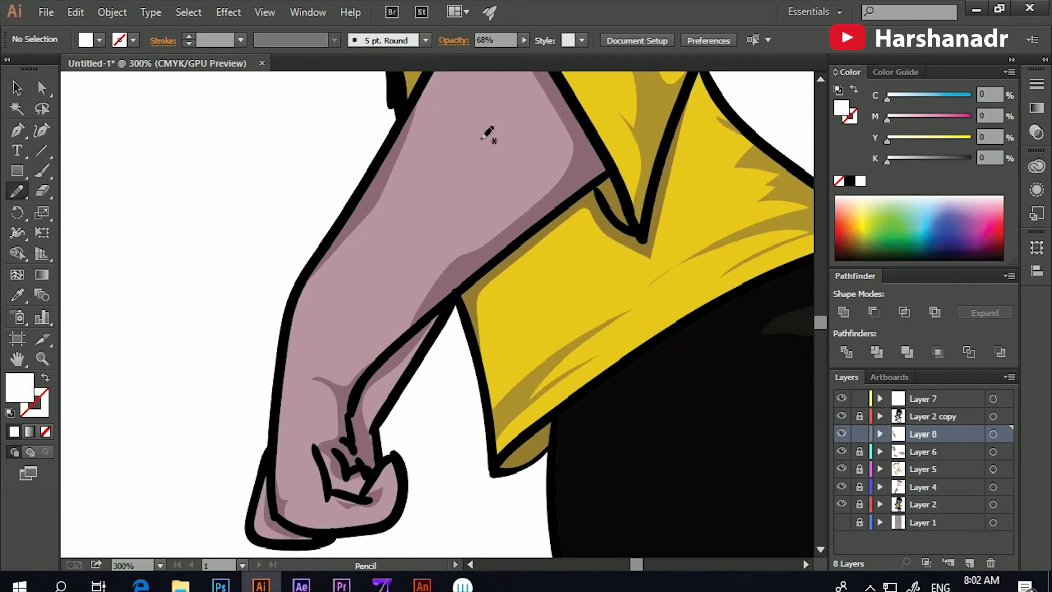
pyautogui.click(228, 12)
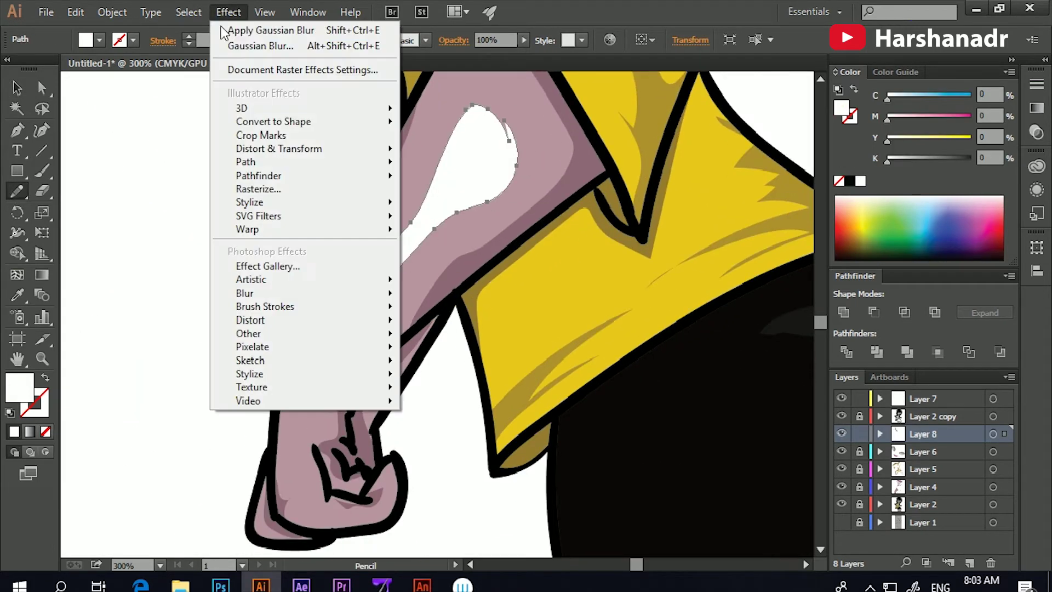
pyautogui.click(246, 34)
pyautogui.press('v')
pyautogui.click(230, 182)
# Step: Draw a blurred highlight on the black skirt and lower its opacity to 9%
pyautogui.press('n')
pyautogui.scroll(-2, 207, 218)
pyautogui.hscroll(3, 206, 242)
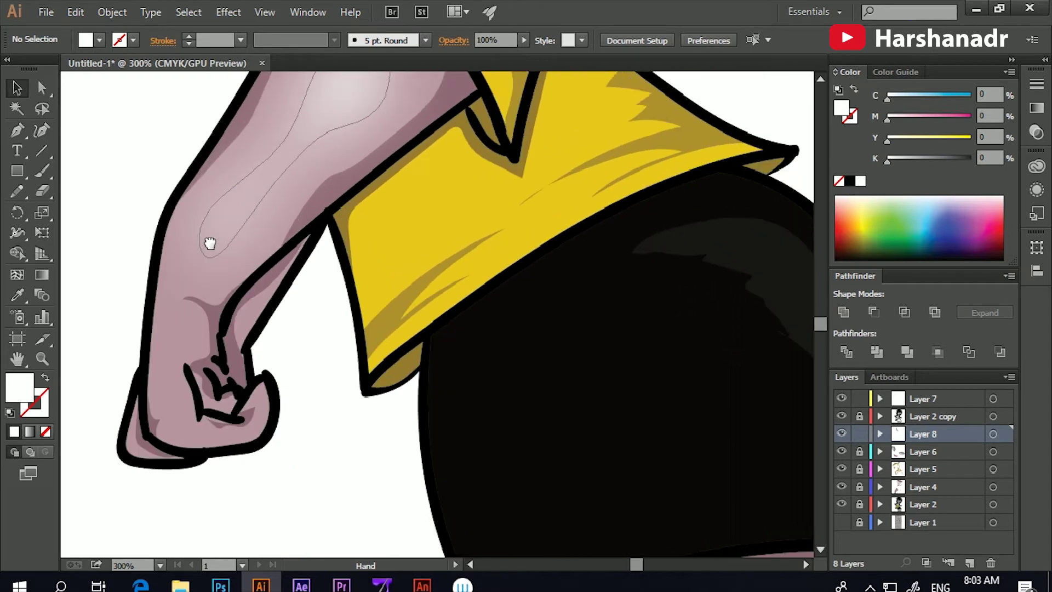
pyautogui.hscroll(2, 195, 235)
pyautogui.hscroll(1, 256, 215)
pyautogui.moveTo(256, 215); pyautogui.dragTo(232, 198)
pyautogui.moveTo(681, 294); pyautogui.dragTo(674, 300)
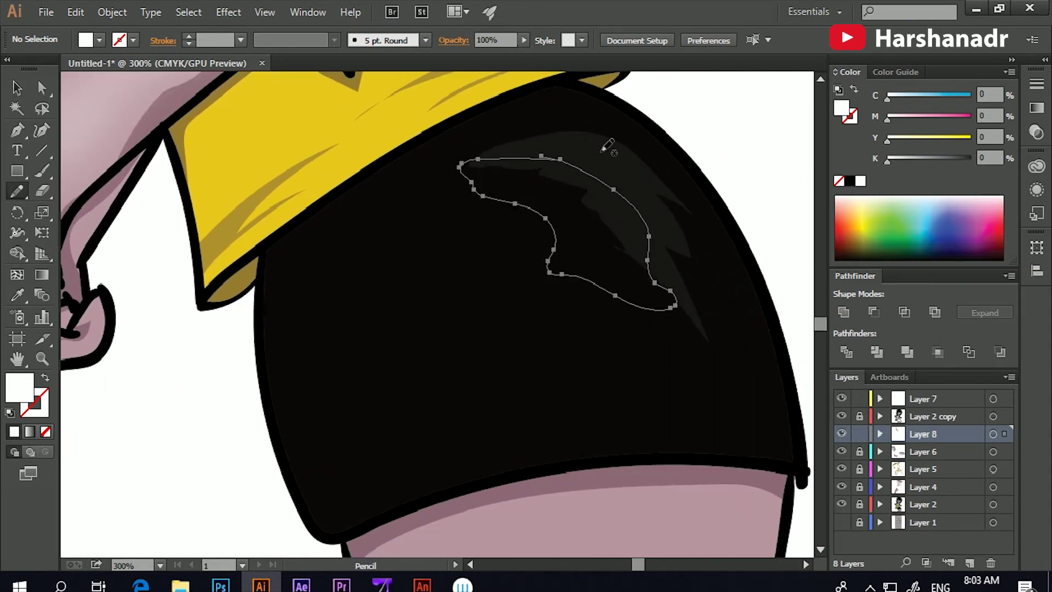
pyautogui.click(229, 12)
pyautogui.click(242, 30)
pyautogui.click(524, 40)
pyautogui.moveTo(456, 50); pyautogui.dragTo(460, 55)
pyautogui.press('v')
pyautogui.click(159, 367)
# Step: Pan the view back over to the arm and collar
pyautogui.hscroll(-3, 247, 331)
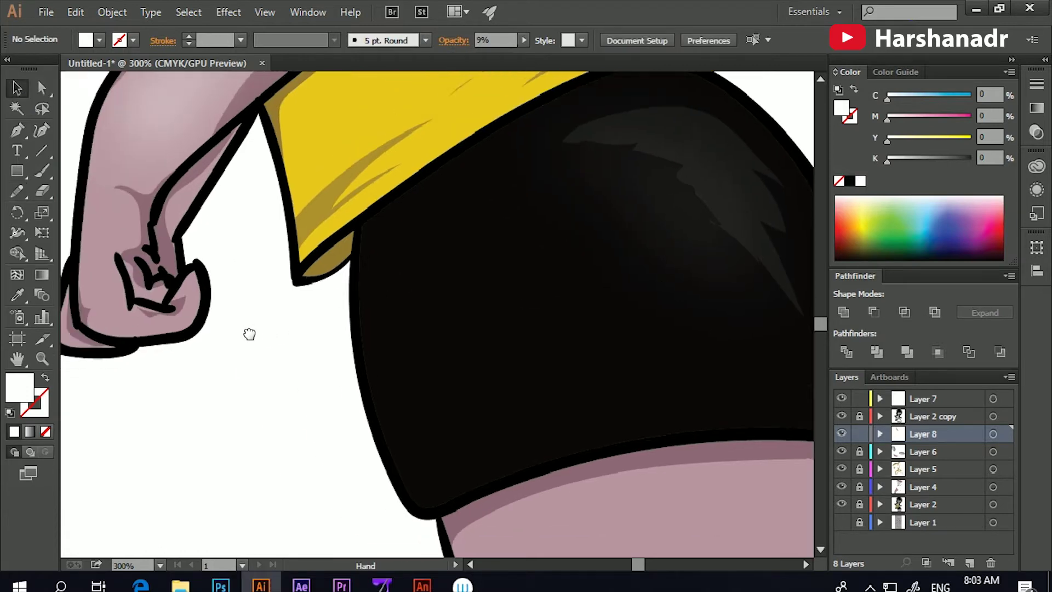
pyautogui.hscroll(2, 212, 329)
pyautogui.moveTo(211, 329)
pyautogui.mouseDown()
pyautogui.moveTo(284, 274)
pyautogui.moveTo(390, 357)
pyautogui.moveTo(435, 305)
pyautogui.mouseUp()
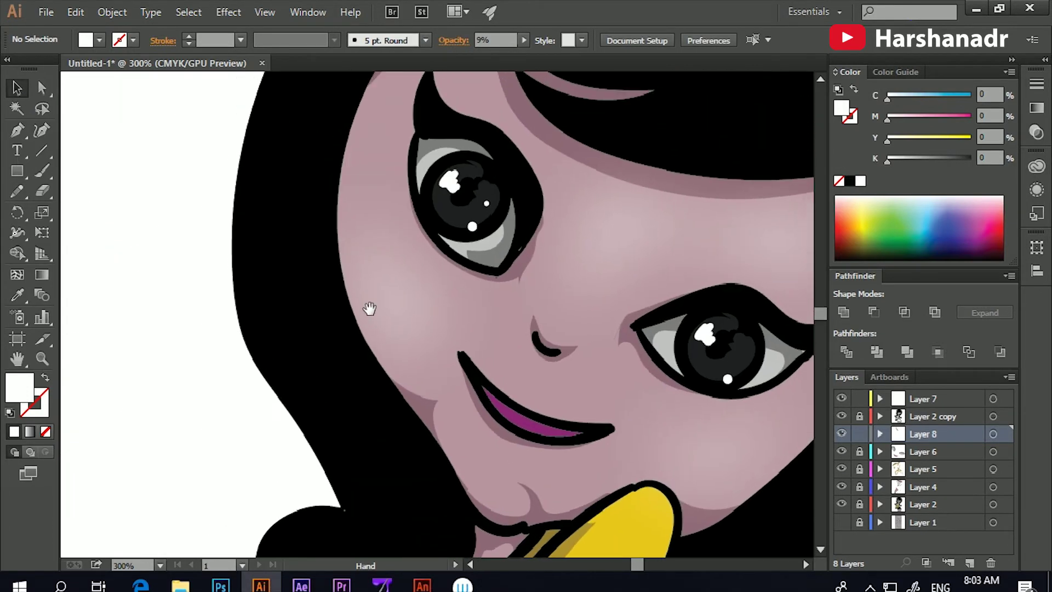
pyautogui.scroll(-4, 316, 300)
pyautogui.scroll(2, 316, 299)
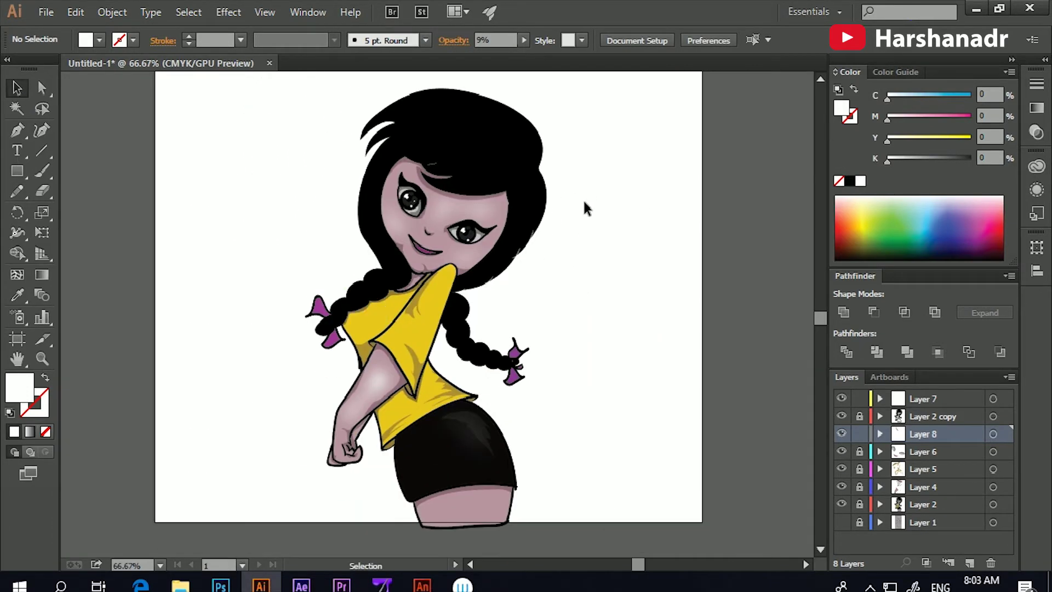
# Step: Set the Paintbrush to no fill with a black-and-white gradient stroke, adjusting its stops
pyautogui.scroll(2, 572, 252)
pyautogui.moveTo(367, 230); pyautogui.dragTo(364, 241)
pyautogui.press('b')
pyautogui.hotkey('shift', 'x')
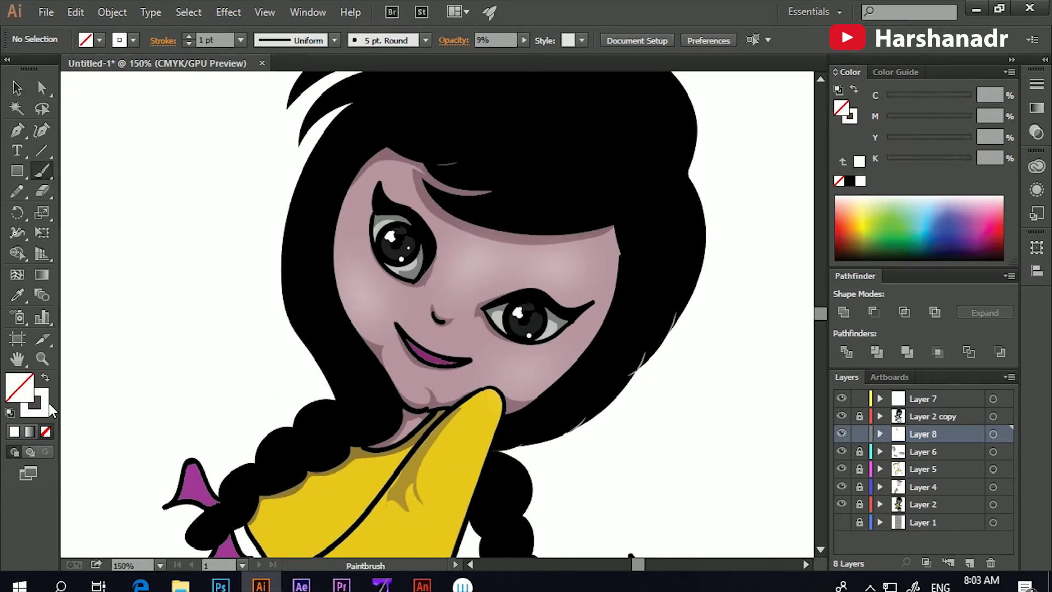
pyautogui.click(48, 403)
pyautogui.press('.')
pyautogui.doubleClick(826, 202)
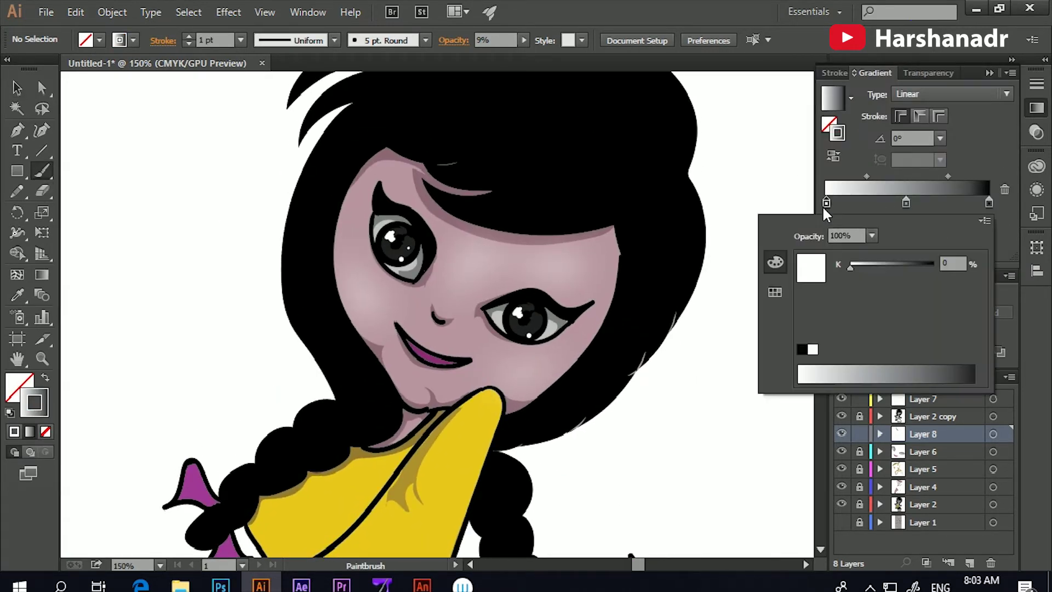
pyautogui.moveTo(855, 257); pyautogui.dragTo(949, 252)
pyautogui.press('Return')
pyautogui.moveTo(906, 203); pyautogui.dragTo(912, 203)
pyautogui.moveTo(869, 176); pyautogui.dragTo(875, 176)
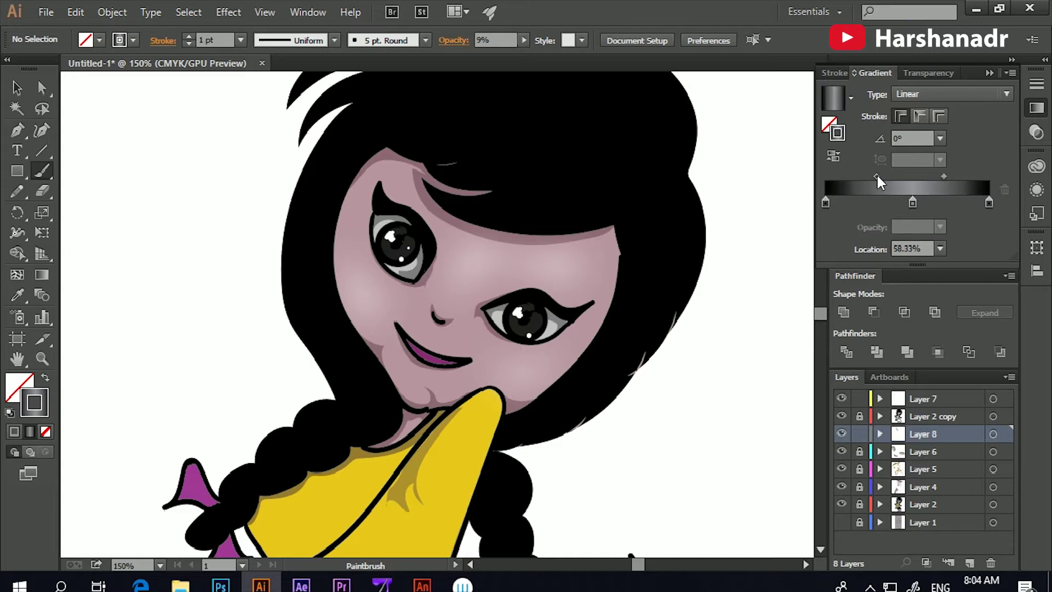
pyautogui.moveTo(349, 141); pyautogui.dragTo(331, 180)
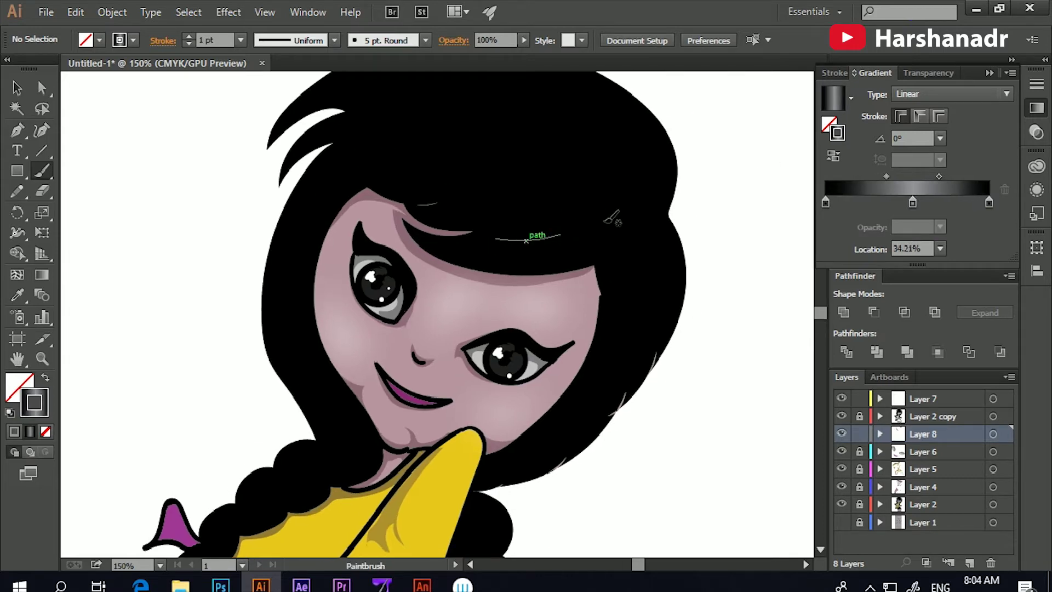
# Step: Lock Layers 8 and 7 and add a new Layer 9 on top
pyautogui.click(860, 398)
pyautogui.click(931, 399)
pyautogui.click(969, 562)
pyautogui.click(859, 451)
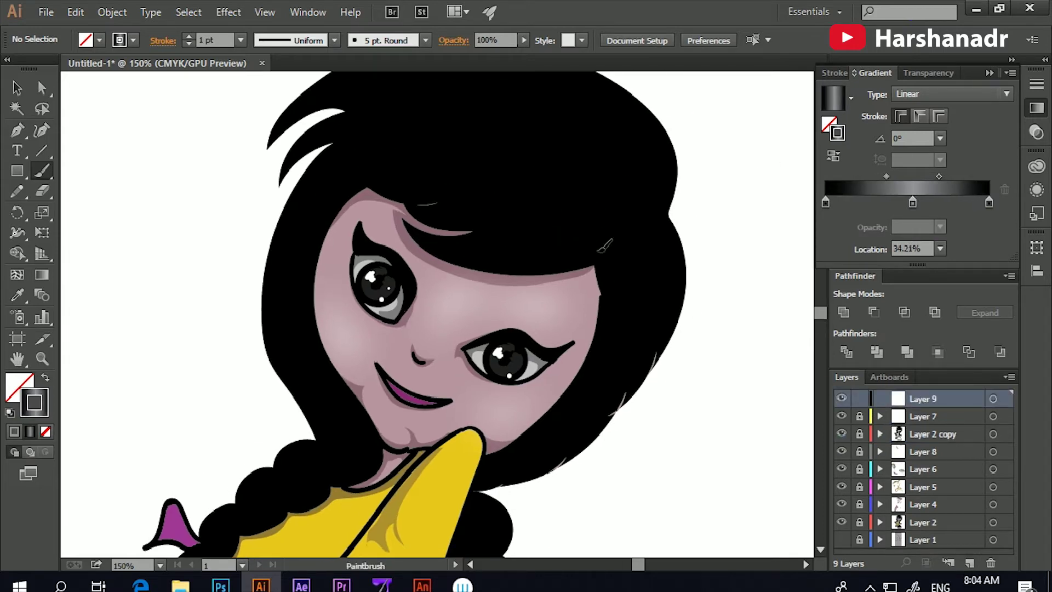
# Step: Paint gradient highlight strokes on the upper-right hair, left hair edge and hair top
pyautogui.moveTo(515, 237); pyautogui.dragTo(528, 286)
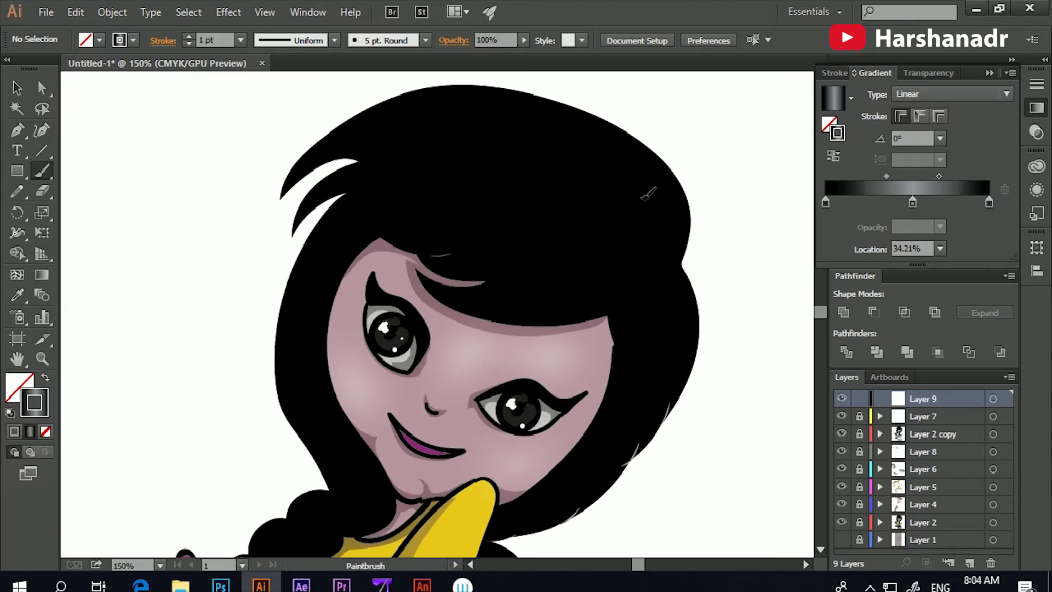
pyautogui.moveTo(600, 153); pyautogui.dragTo(638, 242)
pyautogui.moveTo(608, 158); pyautogui.dragTo(631, 220)
pyautogui.scroll(-3, 376, 188)
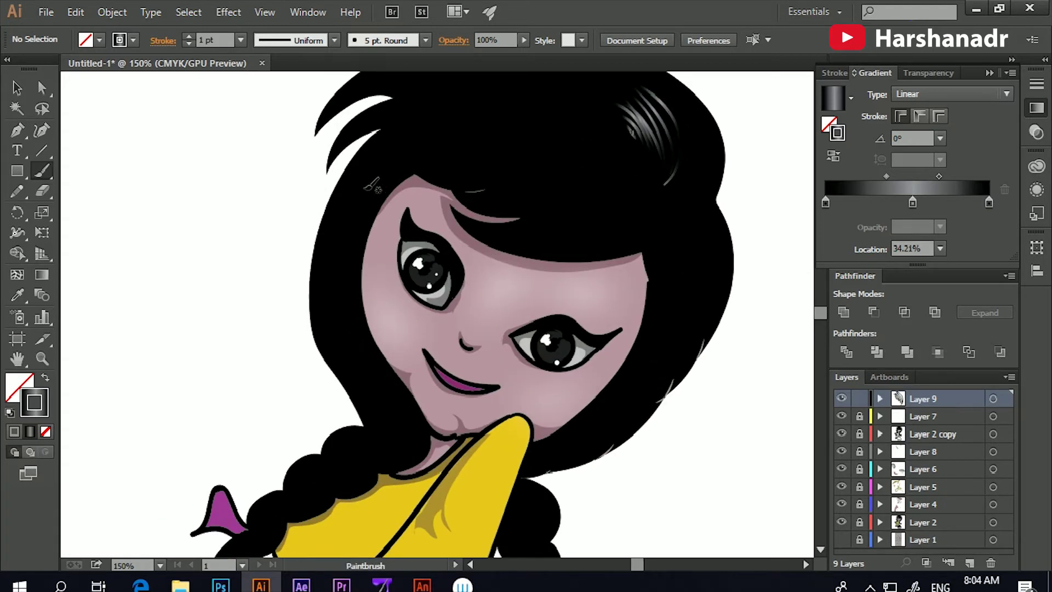
pyautogui.moveTo(331, 295); pyautogui.dragTo(358, 195)
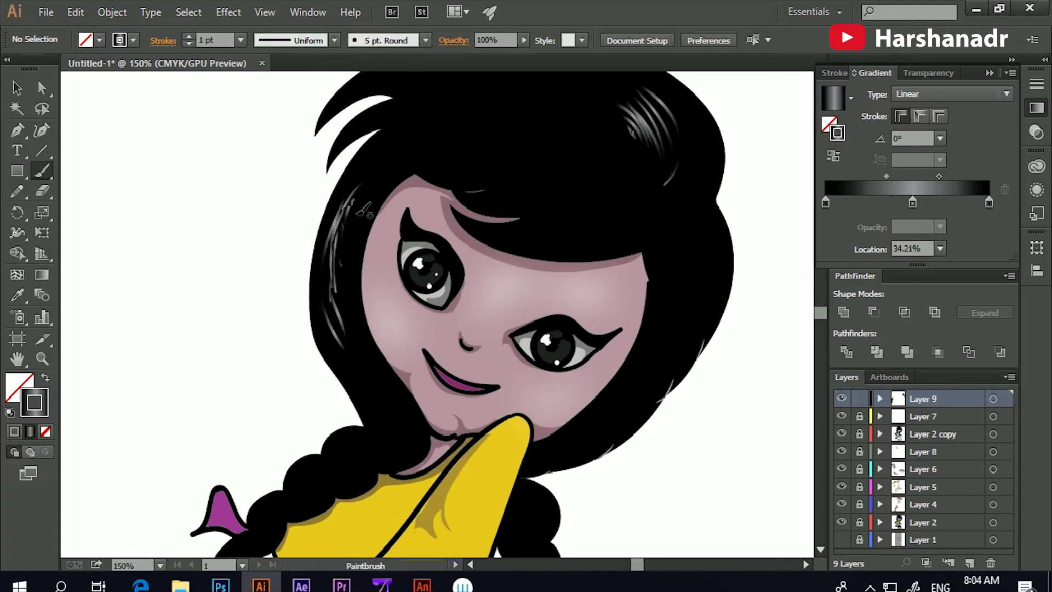
pyautogui.scroll(3, 351, 208)
pyautogui.moveTo(340, 156); pyautogui.dragTo(509, 163)
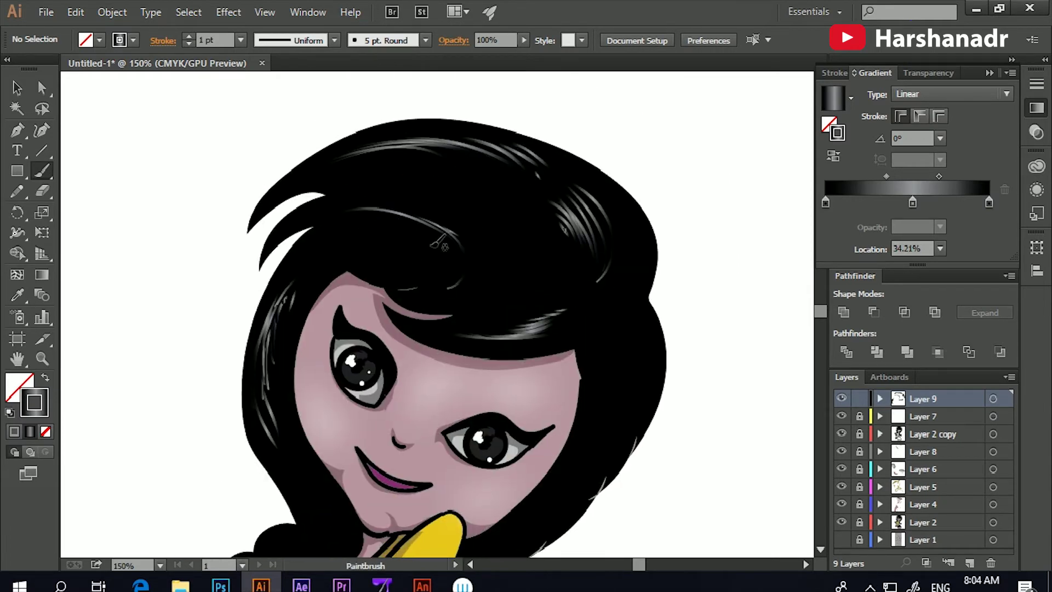
# Step: Inspect the braids, add one more highlight stroke higher in the hair, and reframe the figure
pyautogui.scroll(-3, 660, 258)
pyautogui.hscroll(-1, 661, 258)
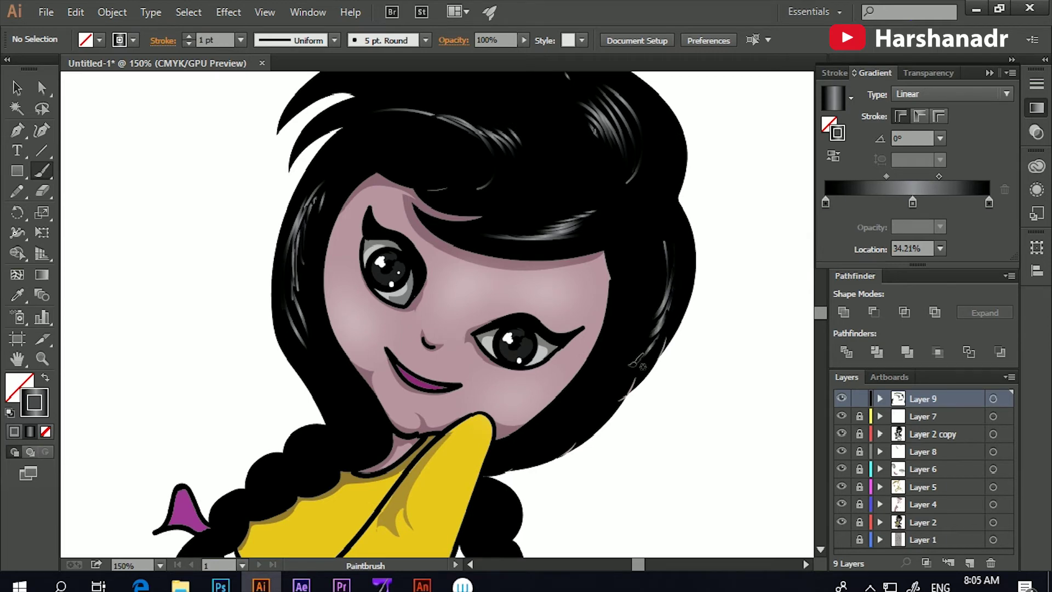
pyautogui.scroll(-2, 644, 358)
pyautogui.hscroll(-1, 644, 359)
pyautogui.moveTo(501, 430); pyautogui.dragTo(597, 313)
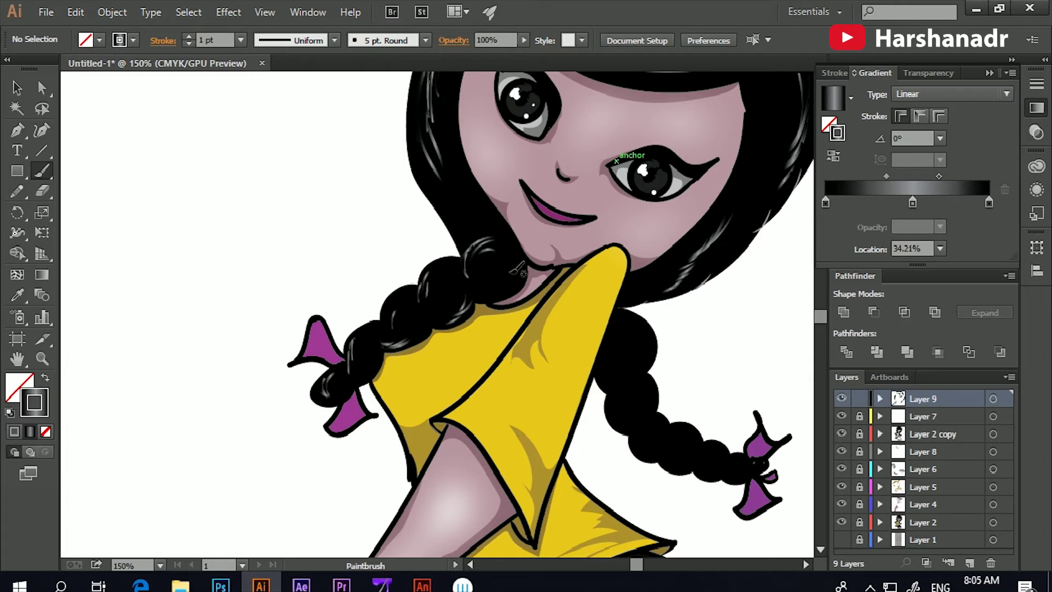
pyautogui.scroll(-2, 559, 329)
pyautogui.hscroll(2, 559, 329)
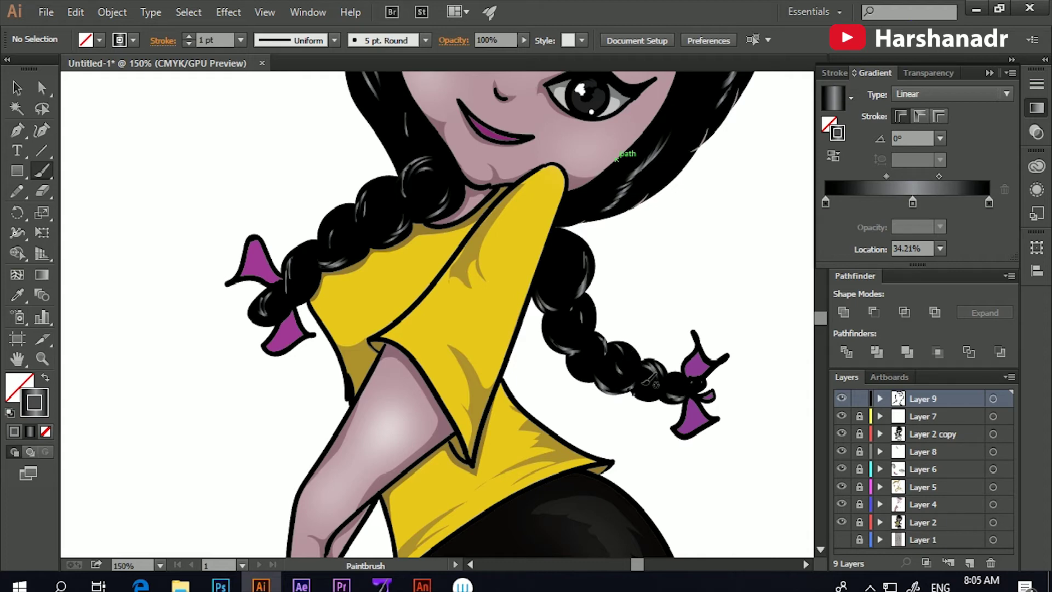
pyautogui.scroll(4, 291, 288)
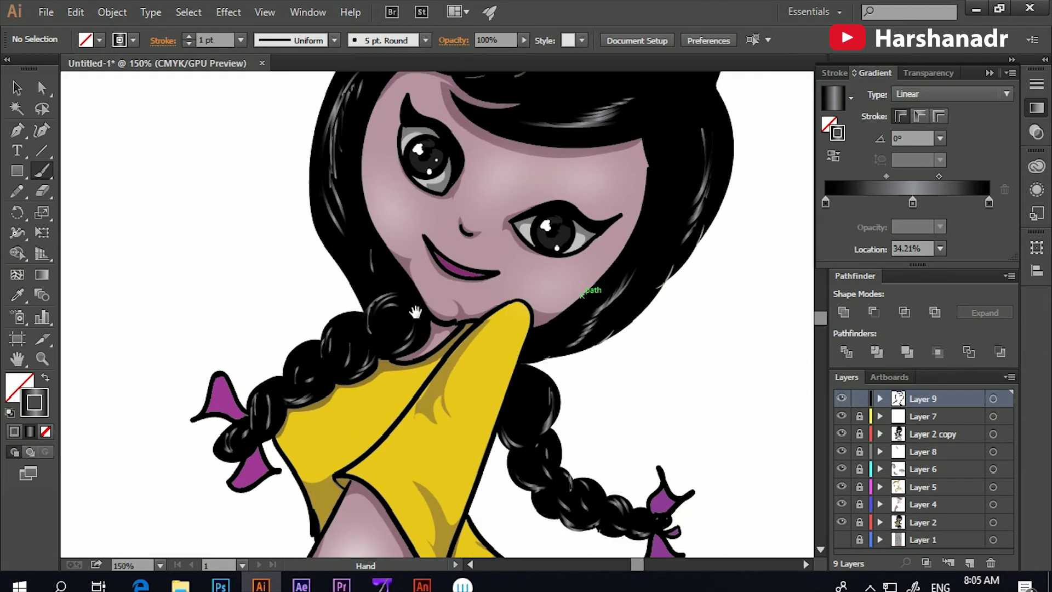
pyautogui.scroll(3, 526, 224)
pyautogui.hscroll(3, 526, 225)
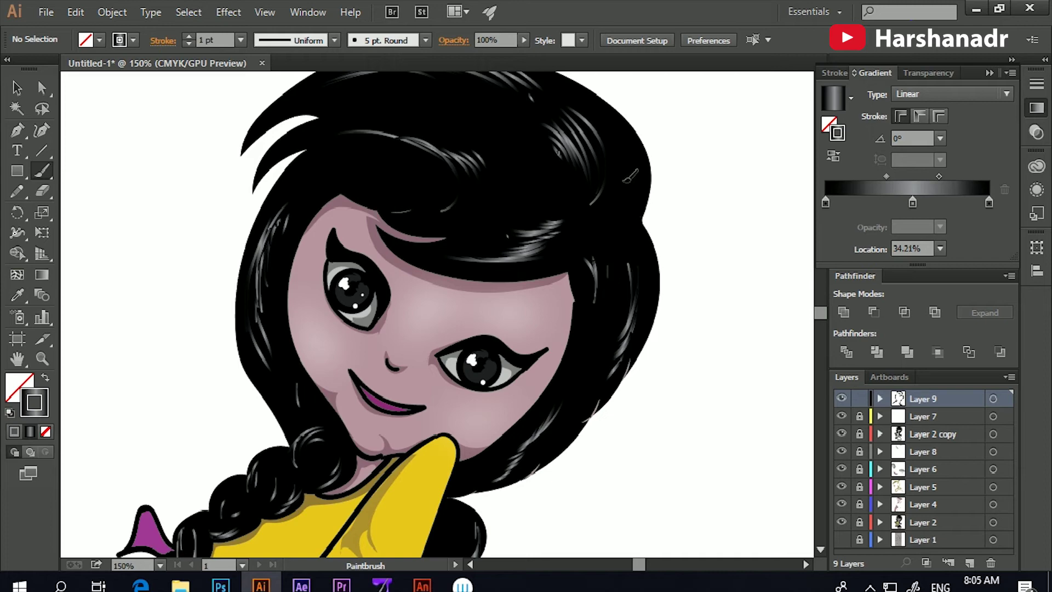
pyautogui.scroll(2, 473, 256)
pyautogui.hscroll(-1, 472, 257)
pyautogui.moveTo(392, 198); pyautogui.dragTo(440, 217)
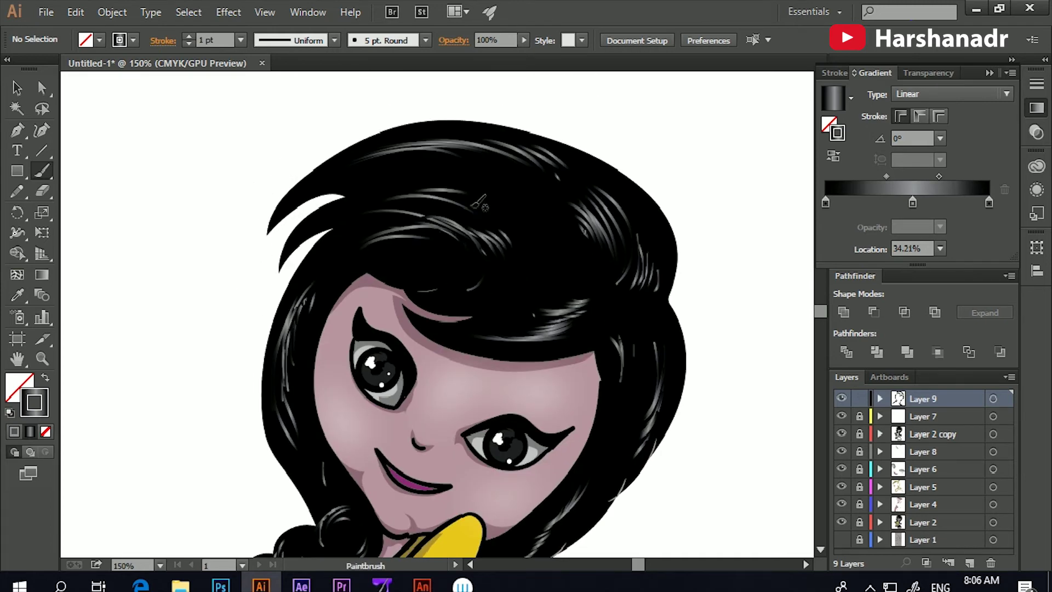
pyautogui.hotkey('ctrl', '-')
pyautogui.hotkey('ctrl', '-')
pyautogui.hotkey('ctrl', '-')
pyautogui.hotkey('ctrl', '=')
pyautogui.hotkey('ctrl', '=')
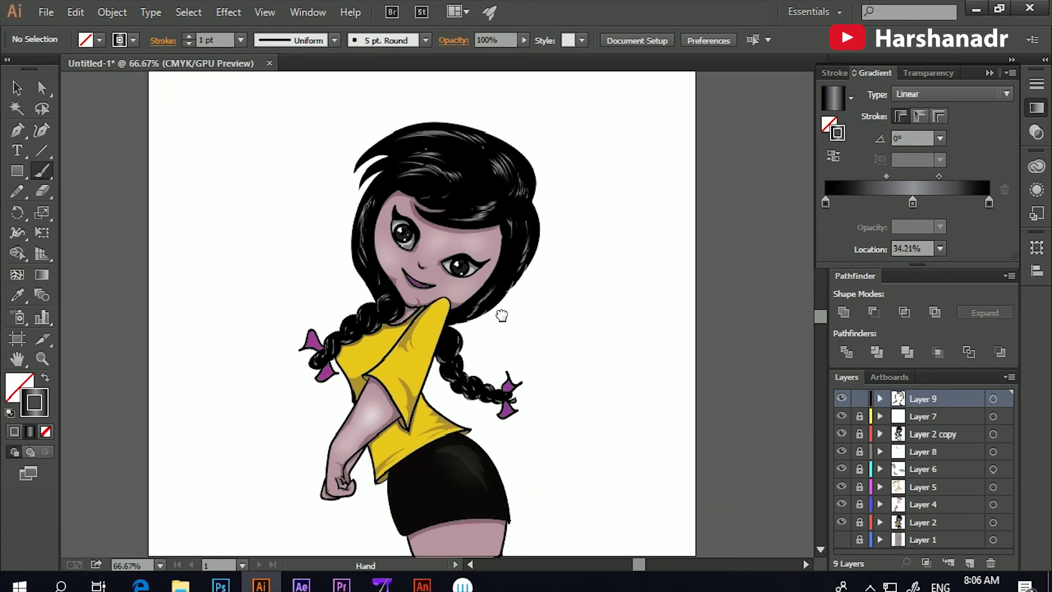
# Step: Show and unlock the sketch layer, then move the pencil sketch left of the girl
pyautogui.moveTo(116, 247); pyautogui.dragTo(184, 248)
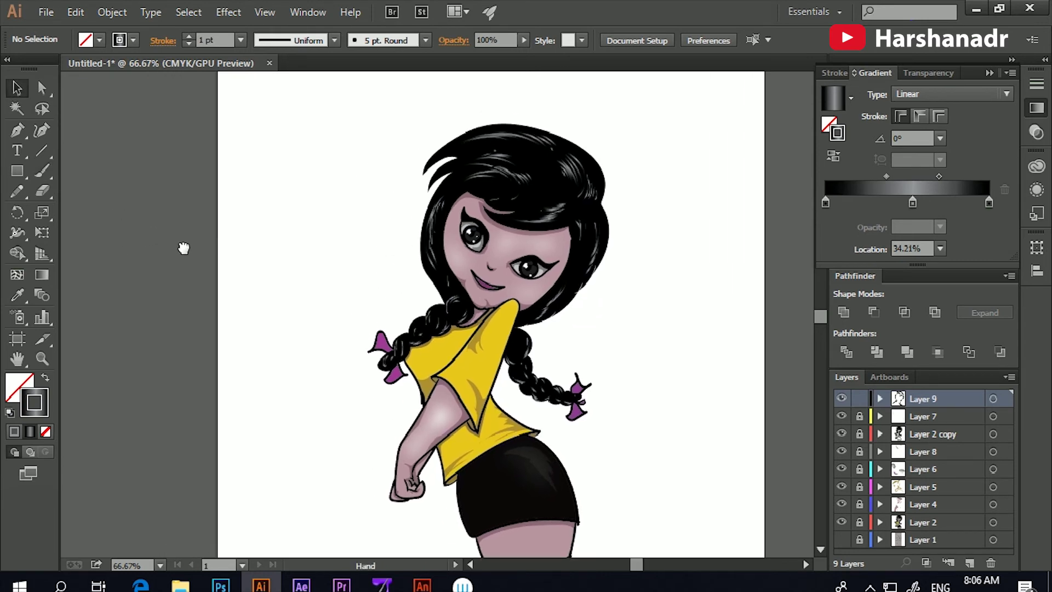
pyautogui.click(841, 540)
pyautogui.moveTo(357, 141); pyautogui.dragTo(92, 144)
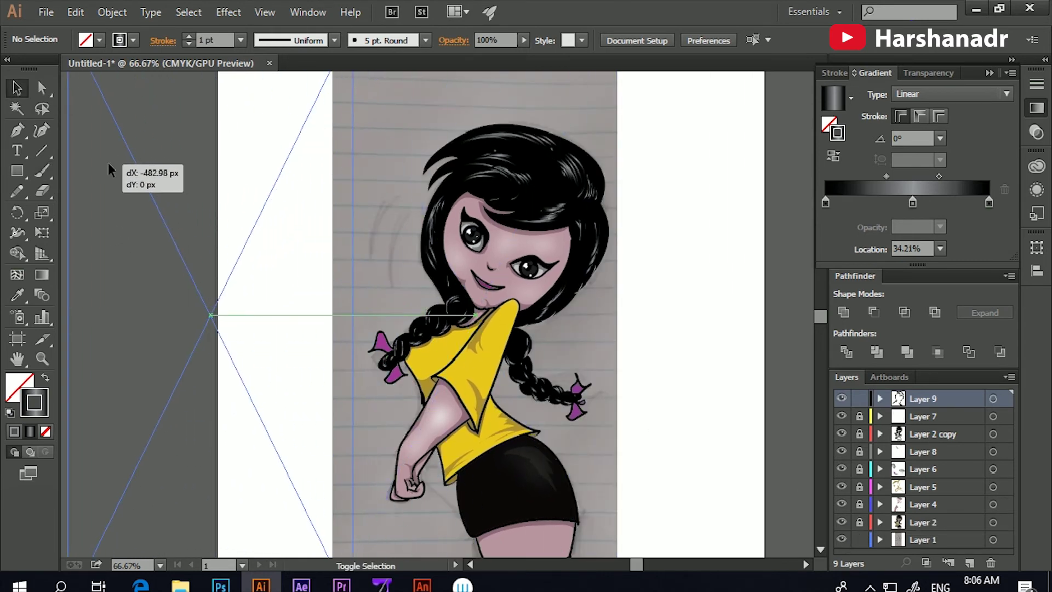
pyautogui.click(712, 323)
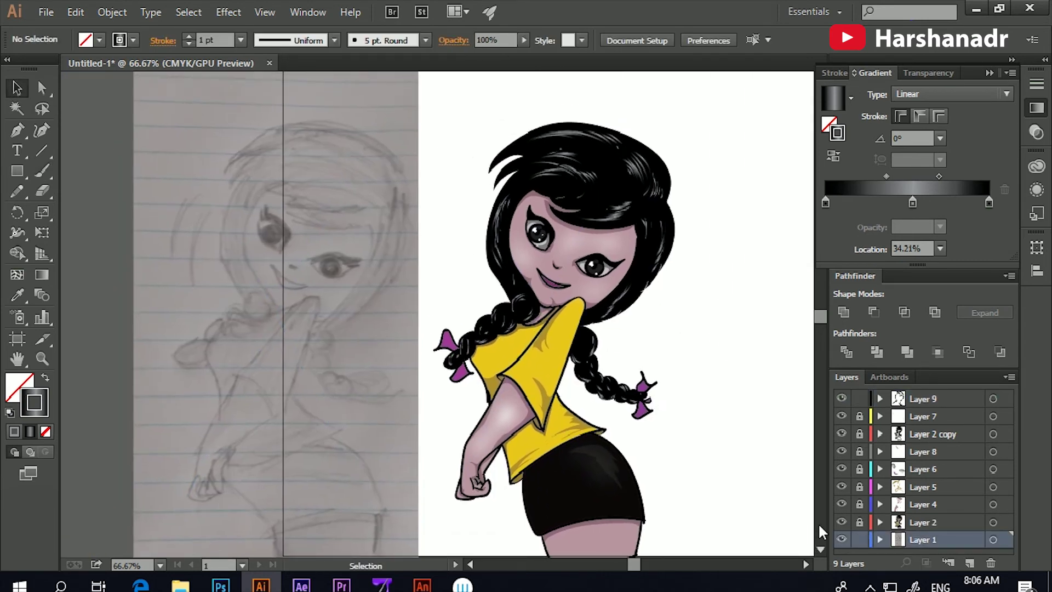